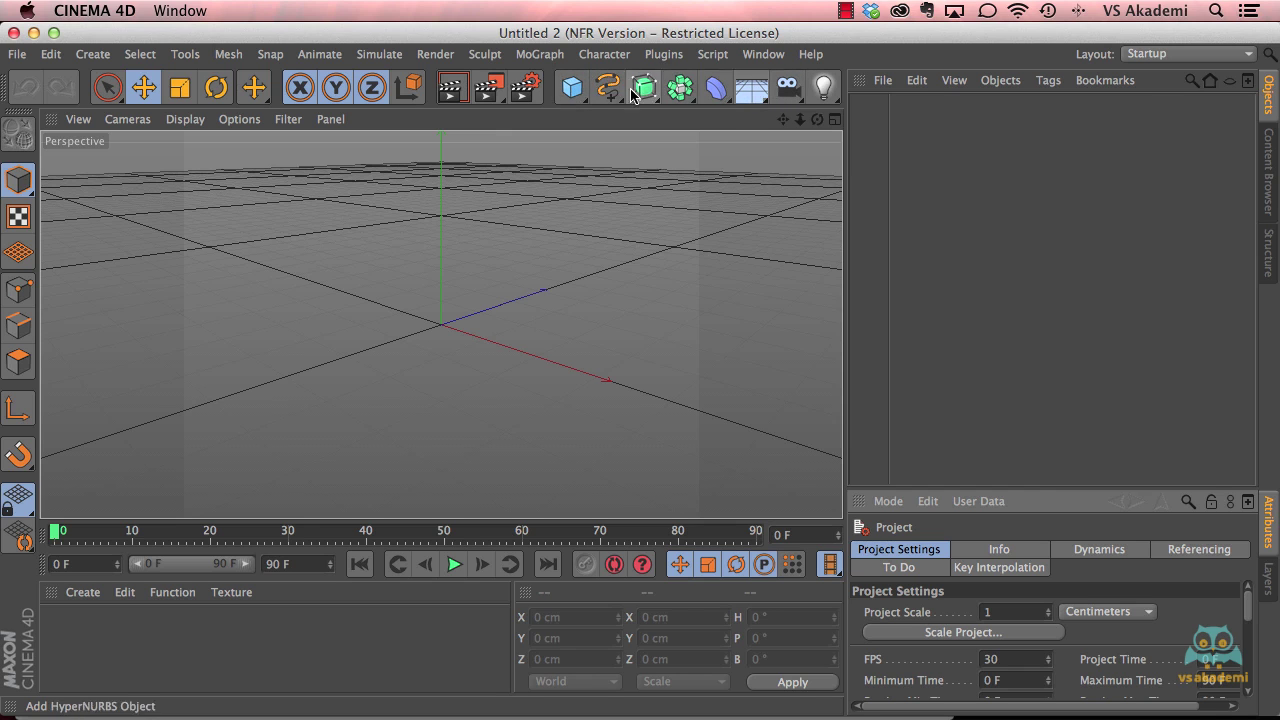
- Add a Null object to the scene and delete it again
left_click(570, 95)
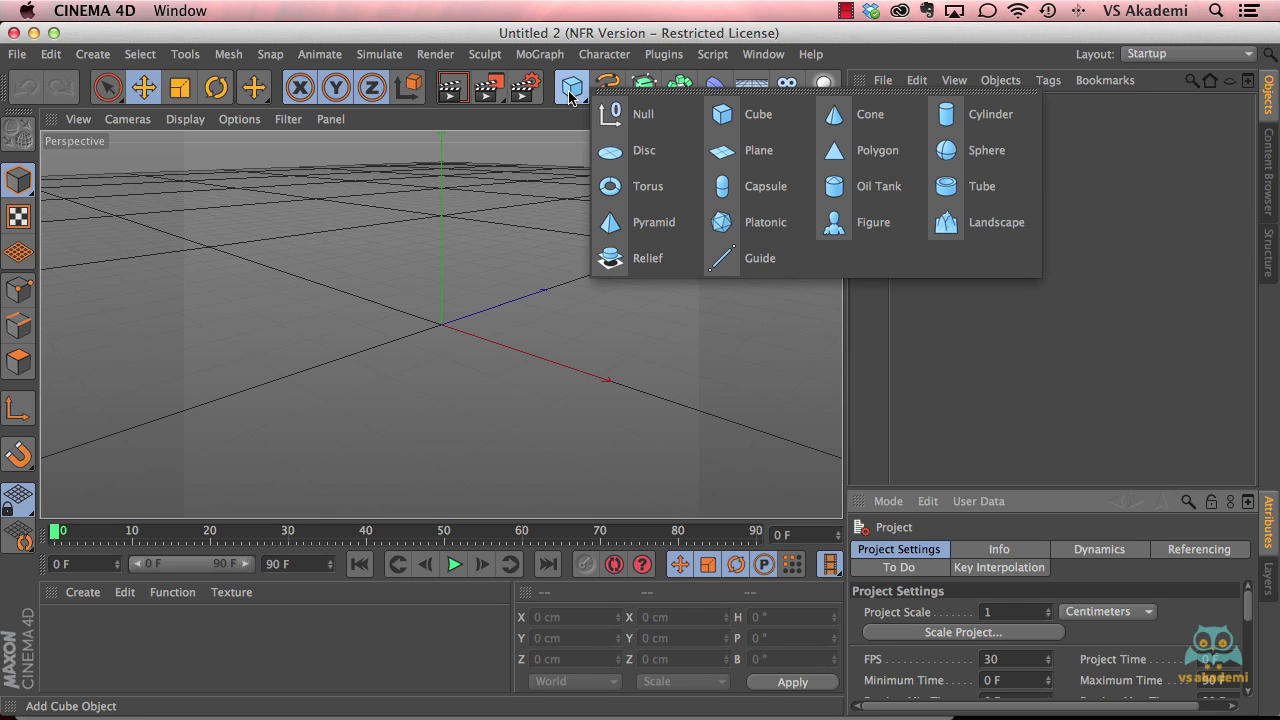
left_click(680, 114)
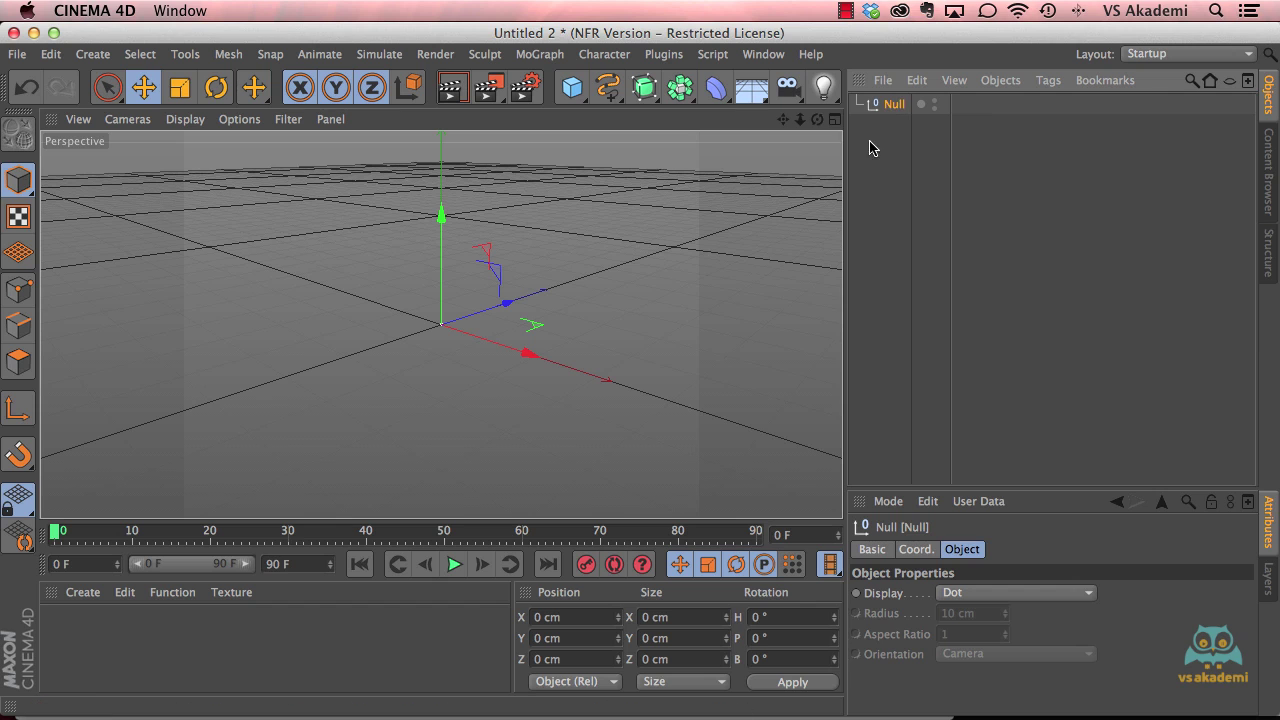
left_click_drag(868, 157, 901, 90)
key("Delete")
- Add a Cube primitive and set its size to 221 cm in X and 192 cm in Y
left_click_drag(570, 88, 566, 92)
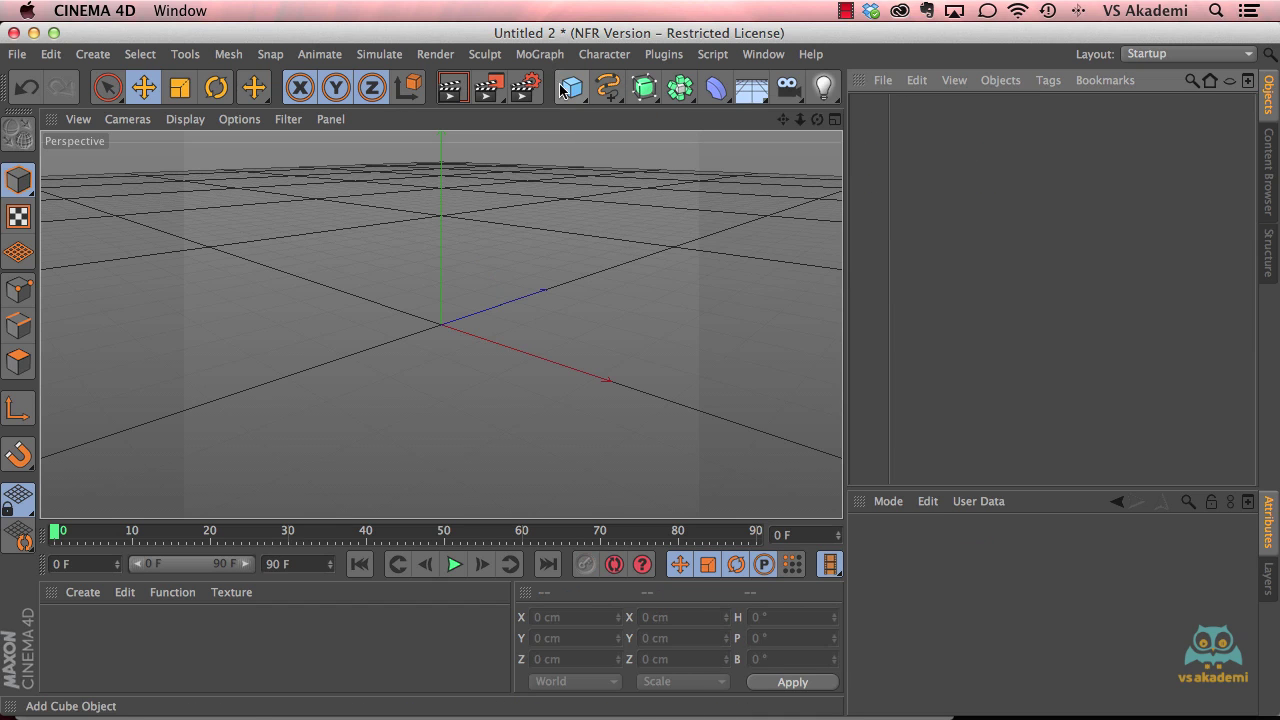
left_click(569, 90)
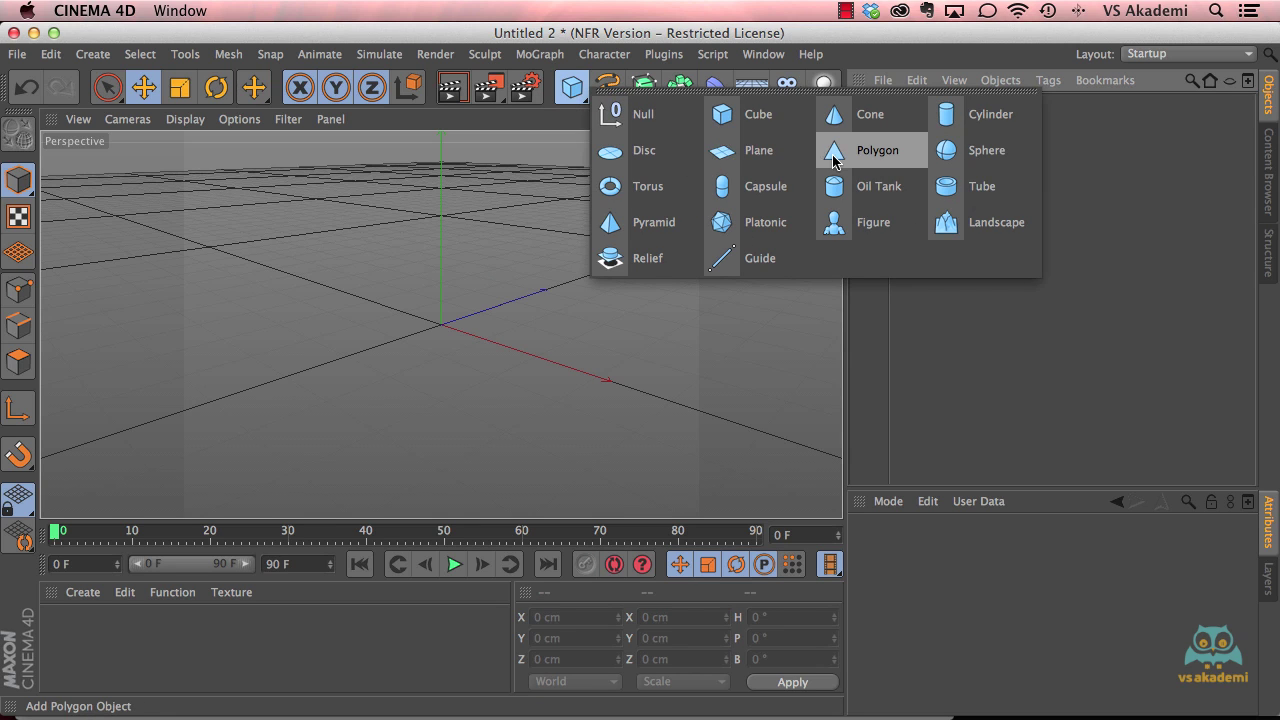
left_click(751, 120)
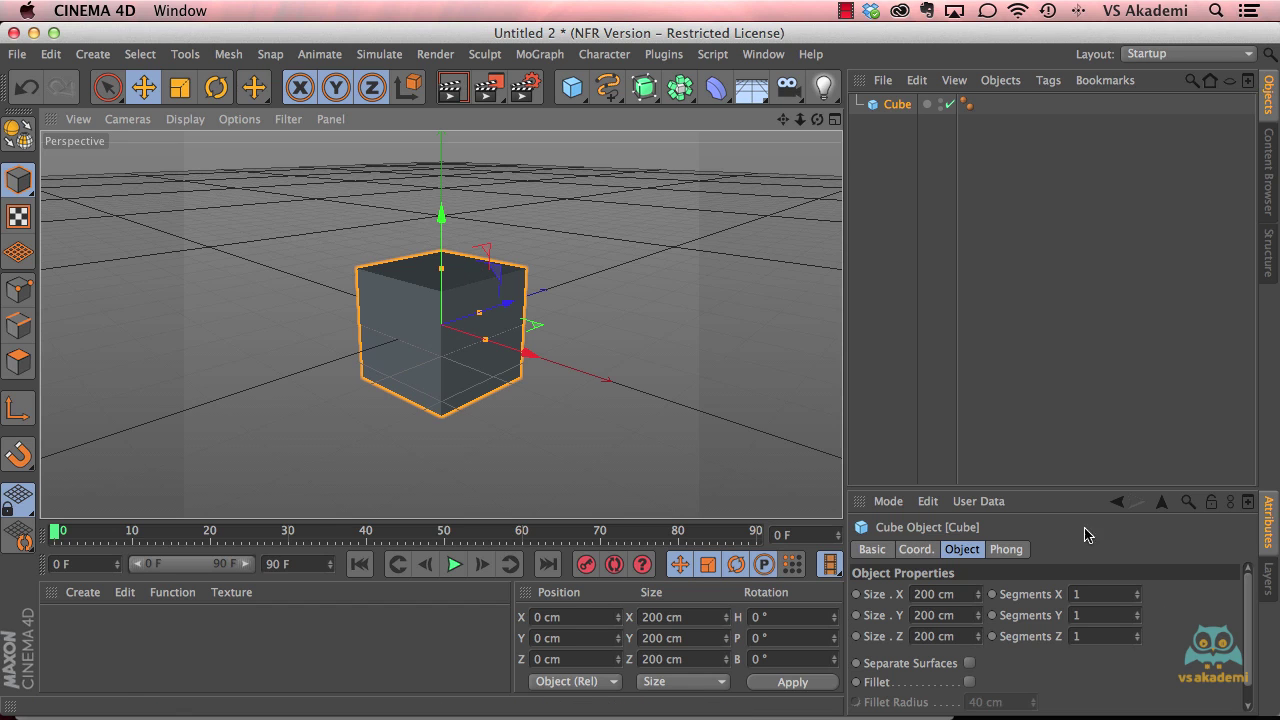
left_click_drag(1023, 485, 1022, 283)
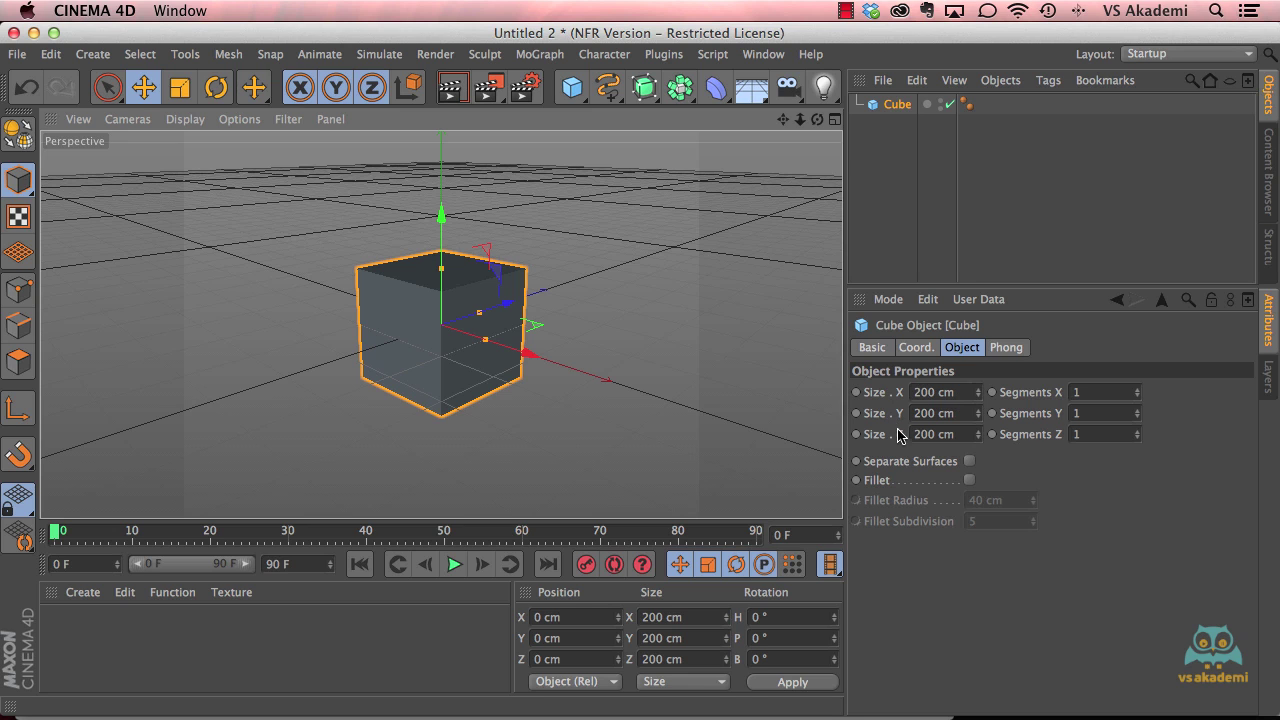
mouse_move(979, 395)
left_mouse_down()
mouse_move(978, 410)
mouse_move(978, 351)
mouse_move(978, 441)
mouse_move(978, 415)
left_mouse_up()
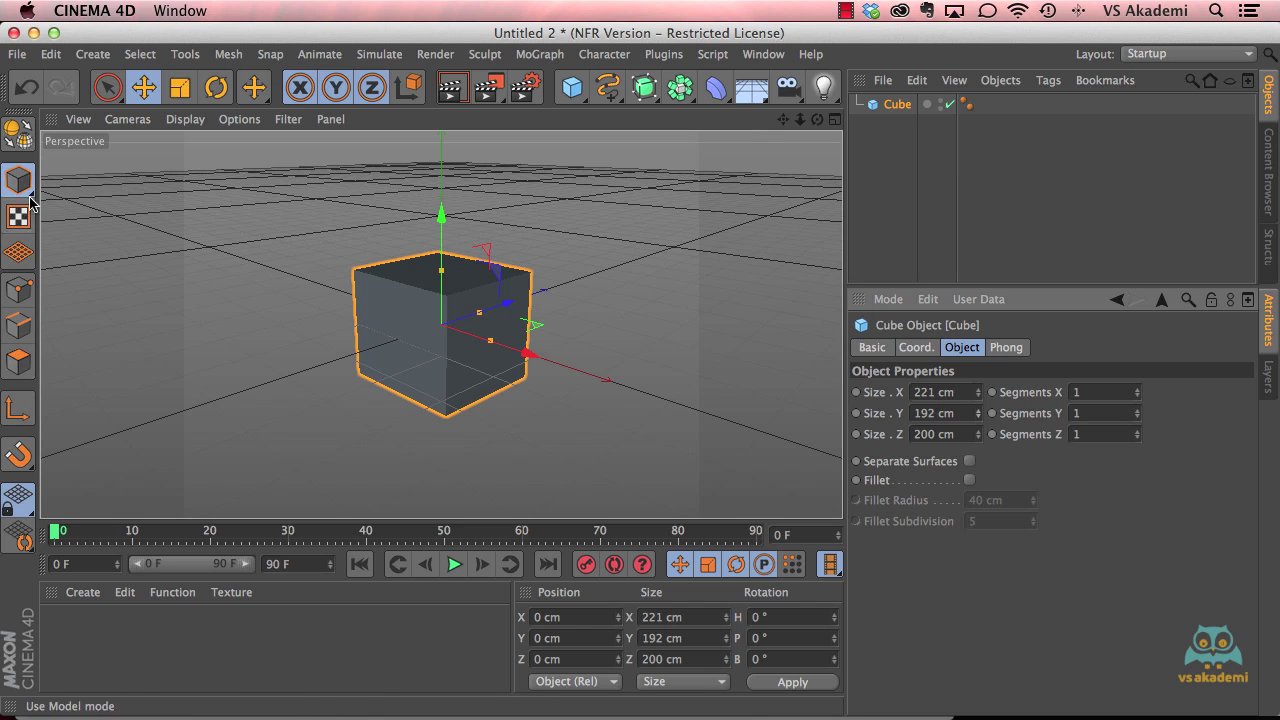
- Convert the parametric cube to an editable polygon object and undo the conversion
left_click(22, 143)
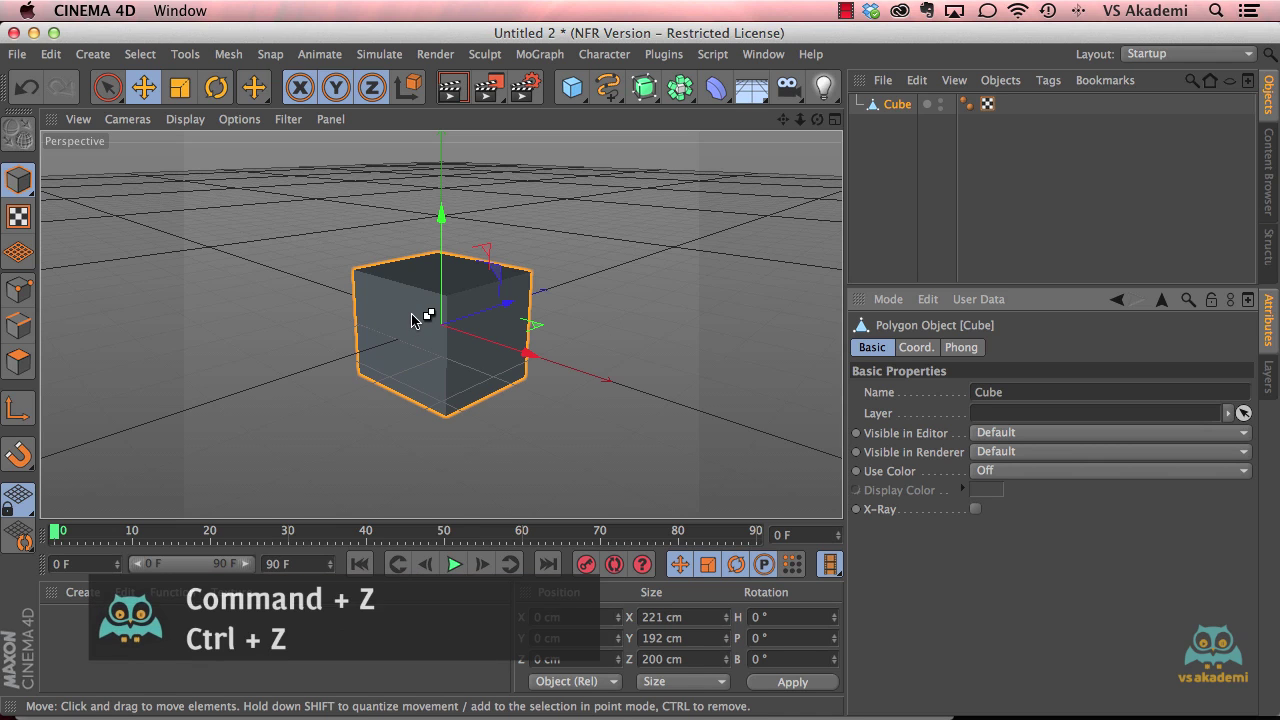
key("super+z")
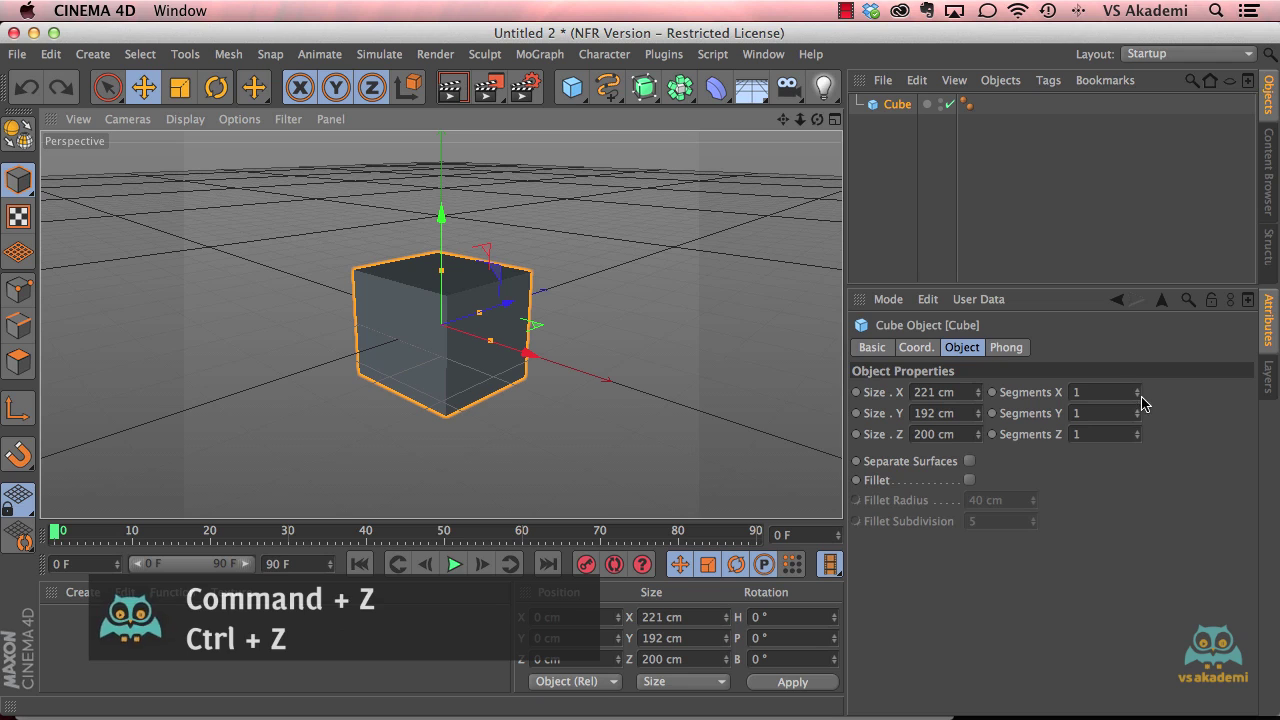
- Set the cube's X, Y and Z segments to 10 each
left_click(1098, 393)
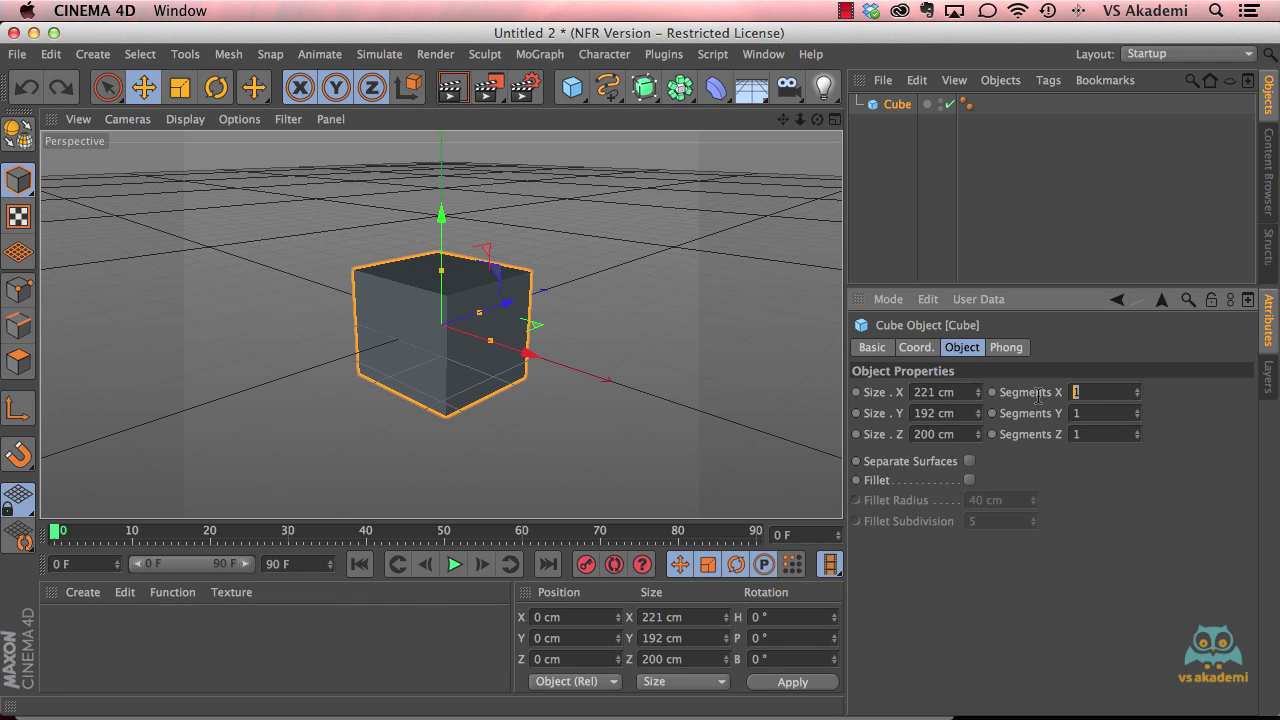
type("10")
key("Tab")
type("10")
key("Tab")
type("10")
key("Tab")
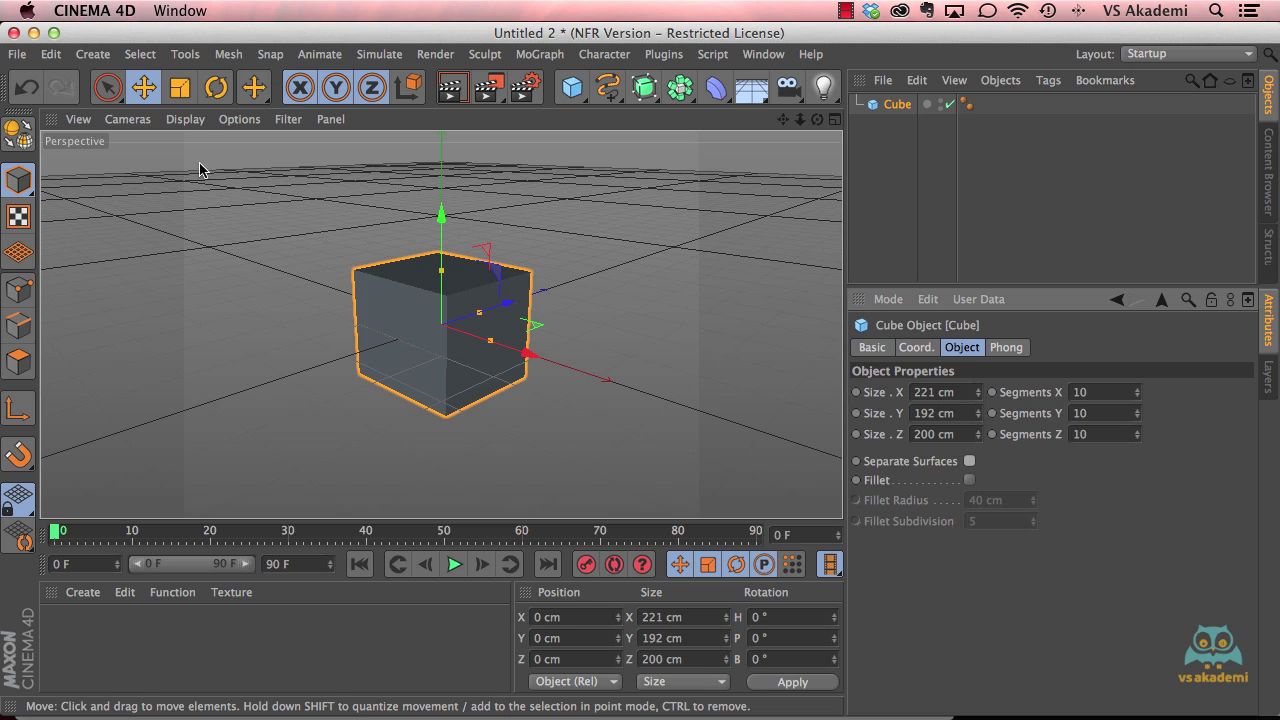
- Switch the perspective view's display mode to Gouraud Shading (Lines)
left_click(189, 121)
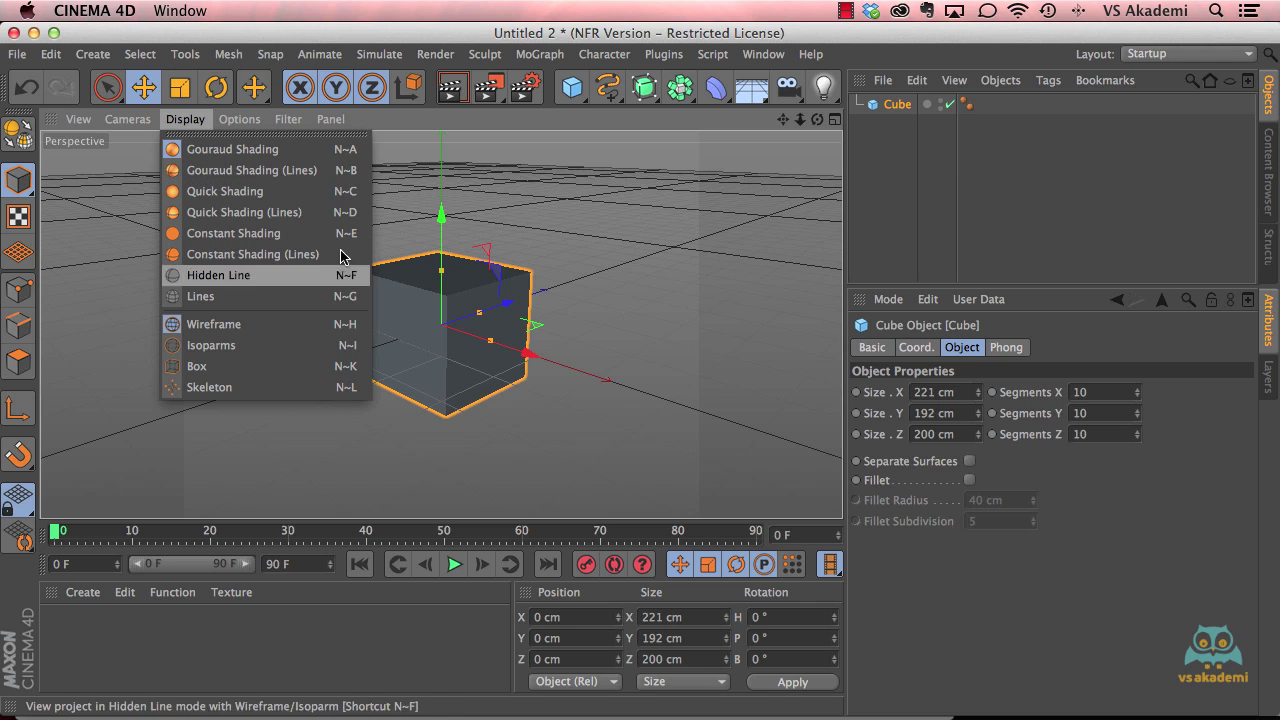
left_click(349, 191)
key("n")
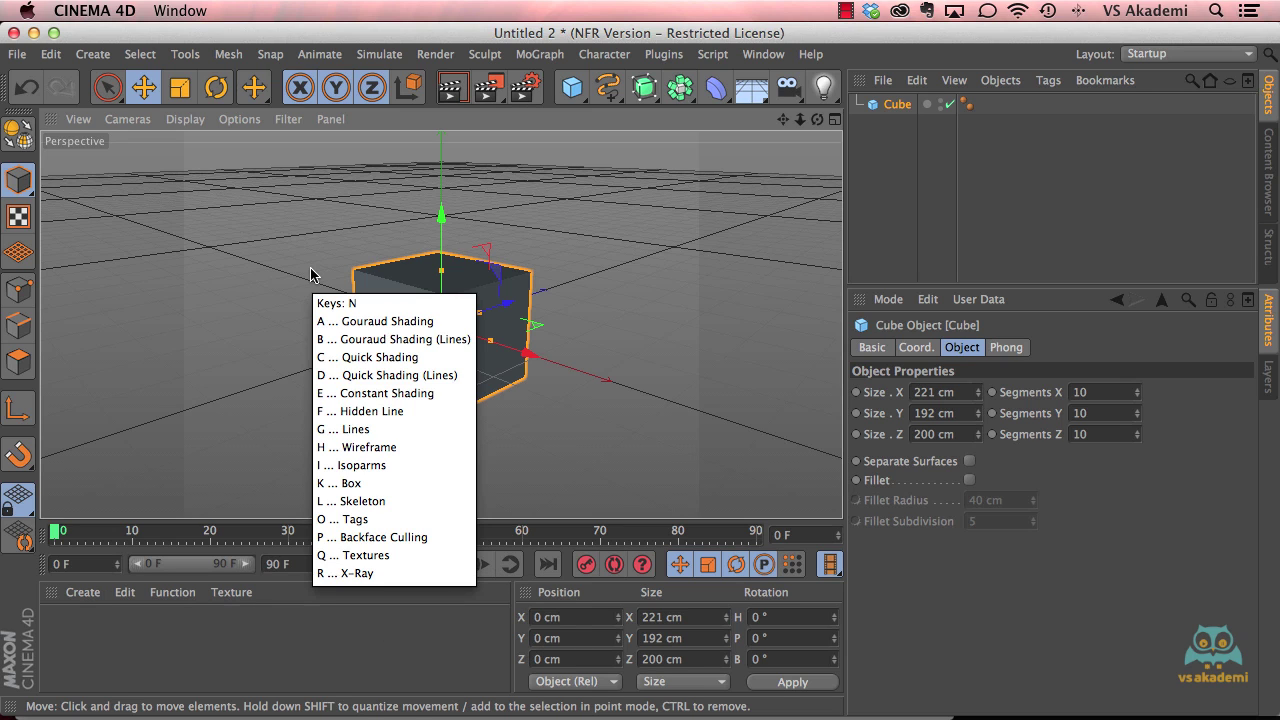
key("Escape")
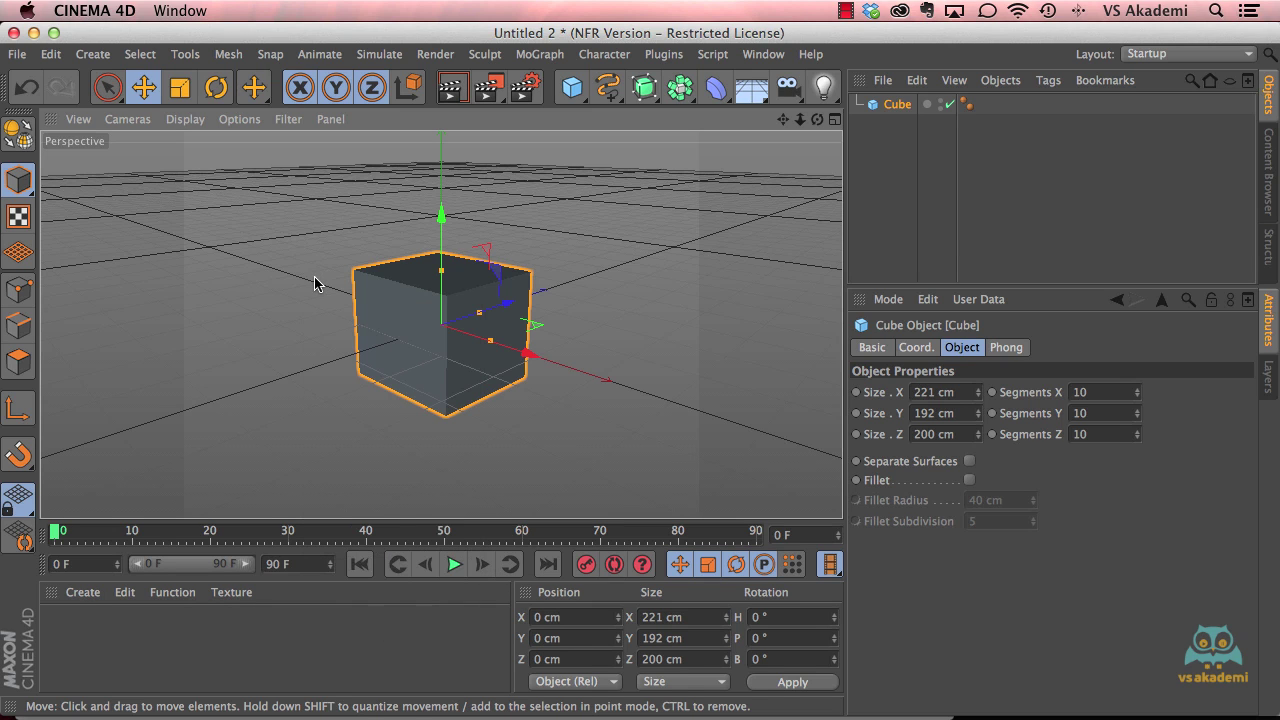
key("n")
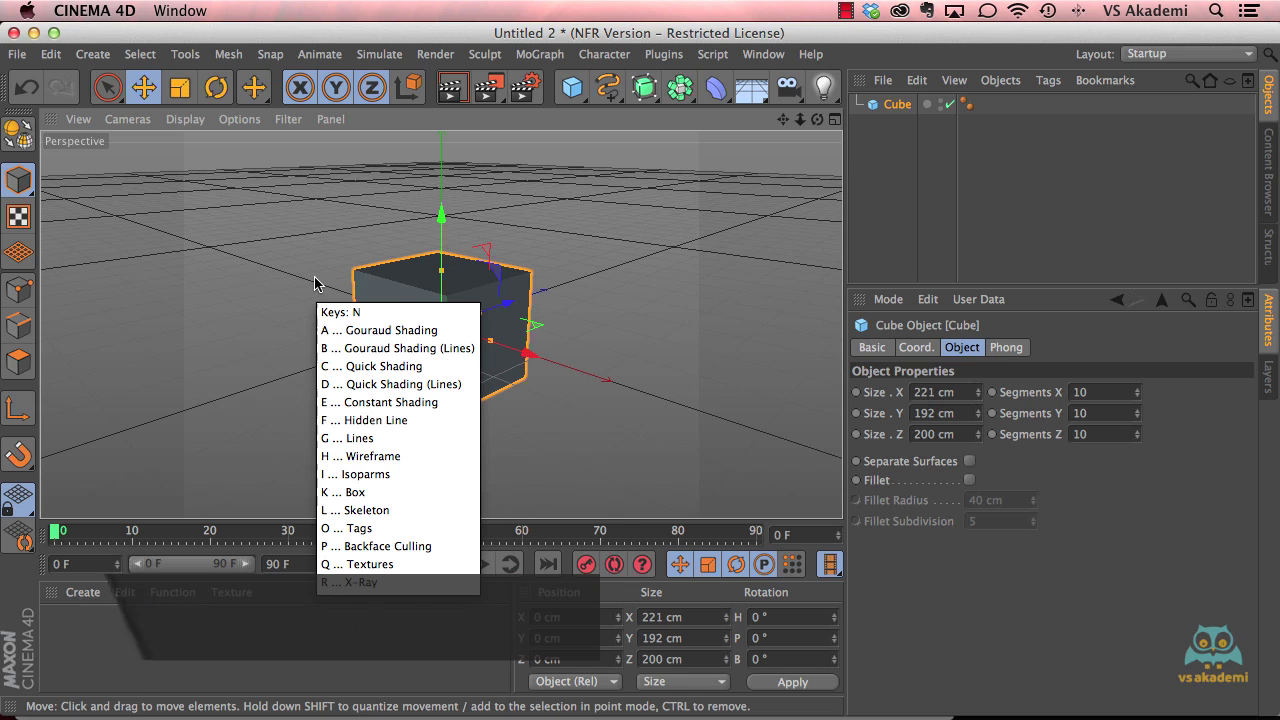
key("b")
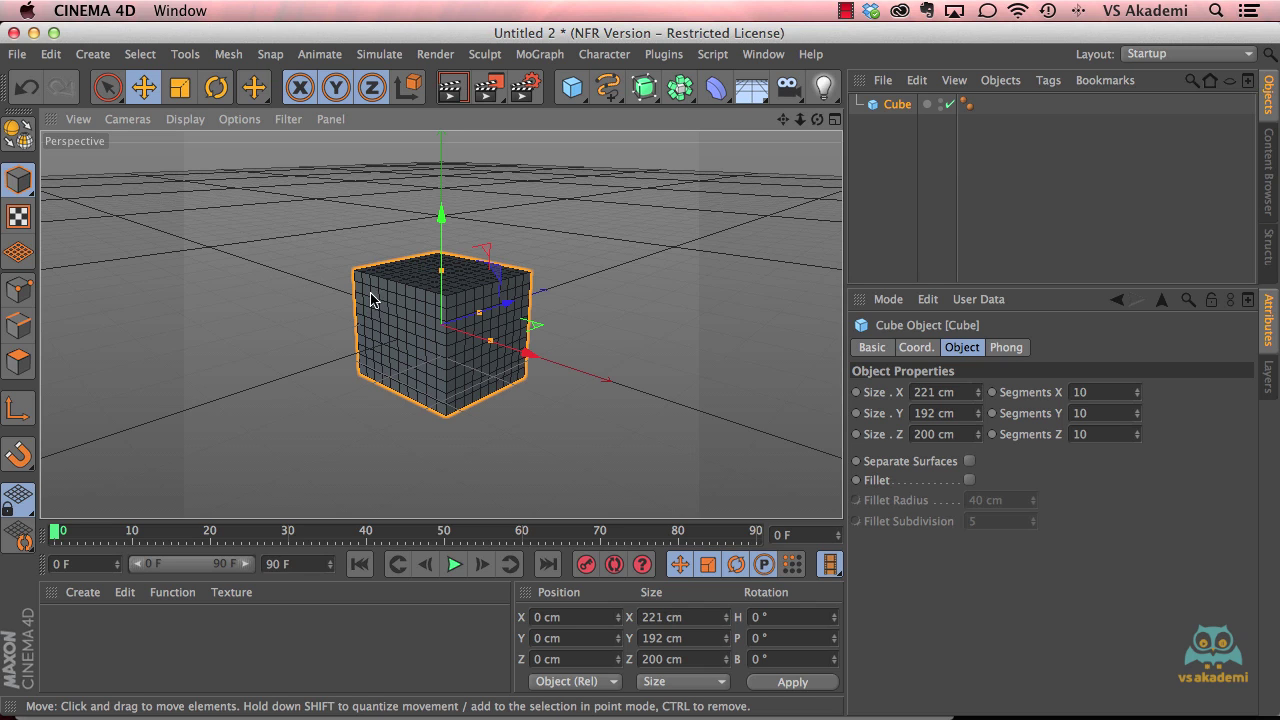
- Make the segmented cube editable as a polygon object, staying in Model mode
left_click(17, 134)
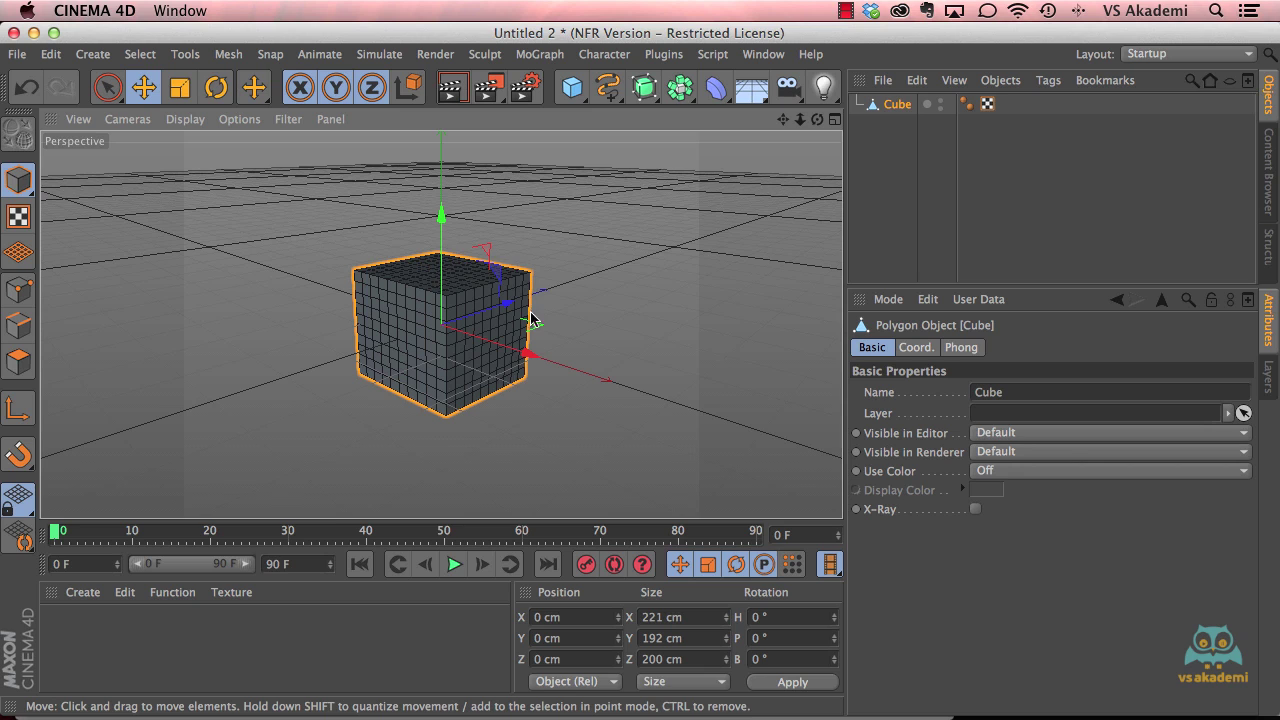
left_click(18, 180)
- In Point mode, move the middle point of the cube's upper front edge to about Y 100.7 cm, Z -110.9 cm
scroll(409, 281, "up", 10)
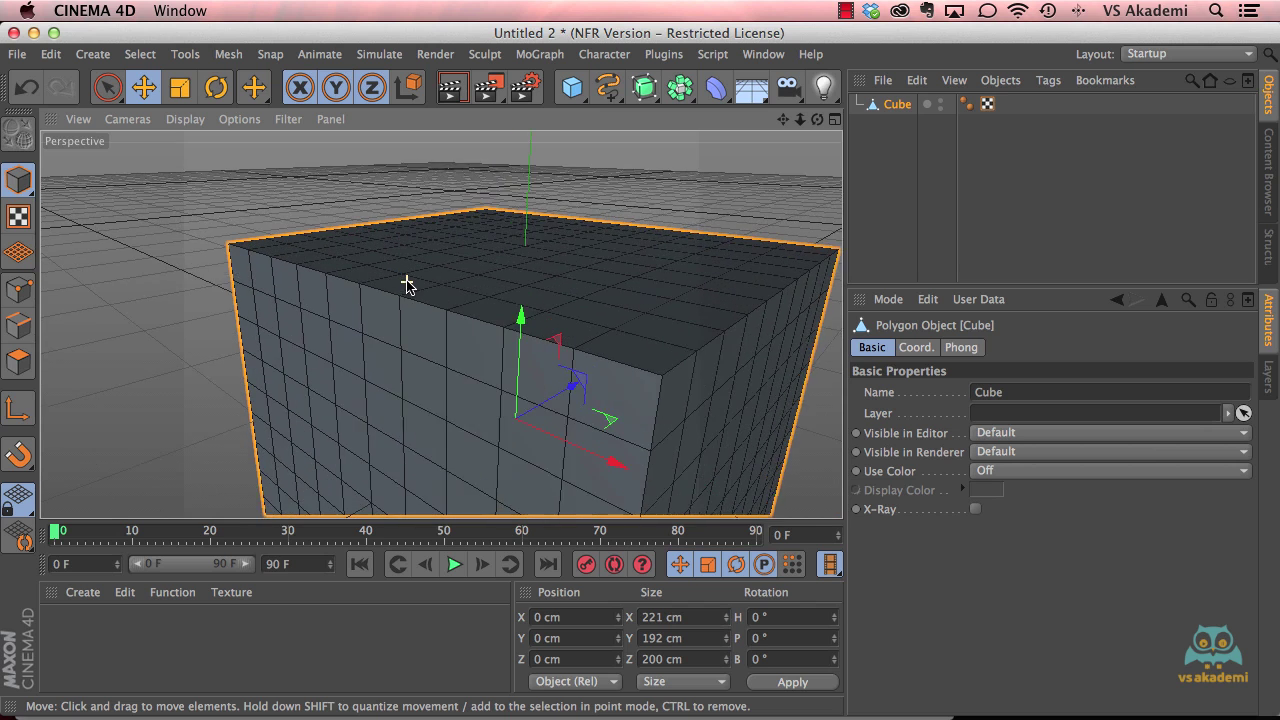
scroll(409, 283, "up", 2)
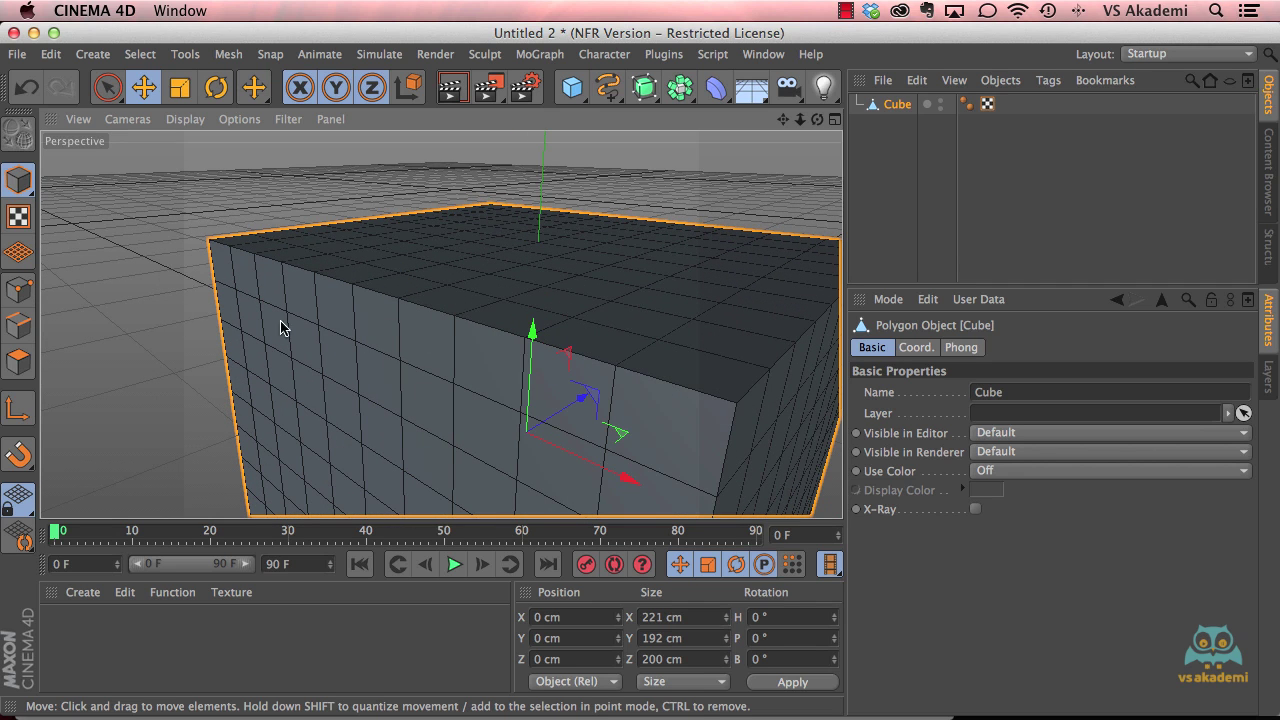
left_click(18, 290)
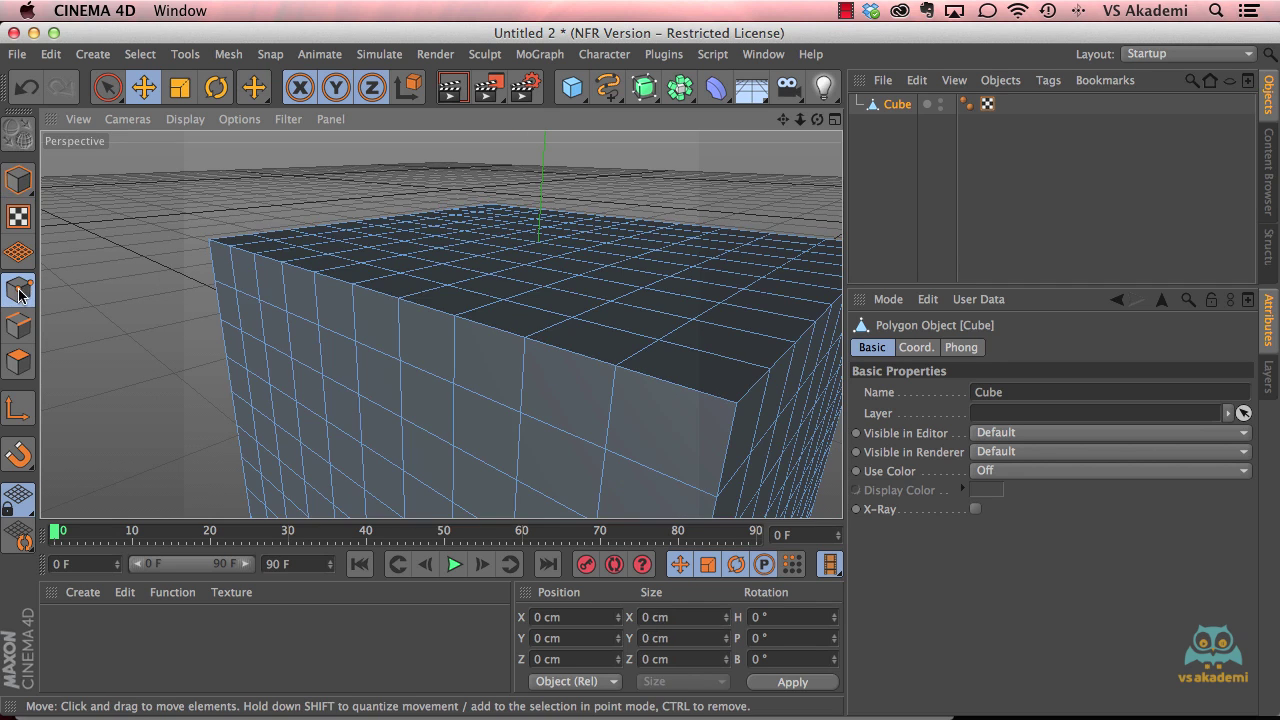
left_click(352, 286)
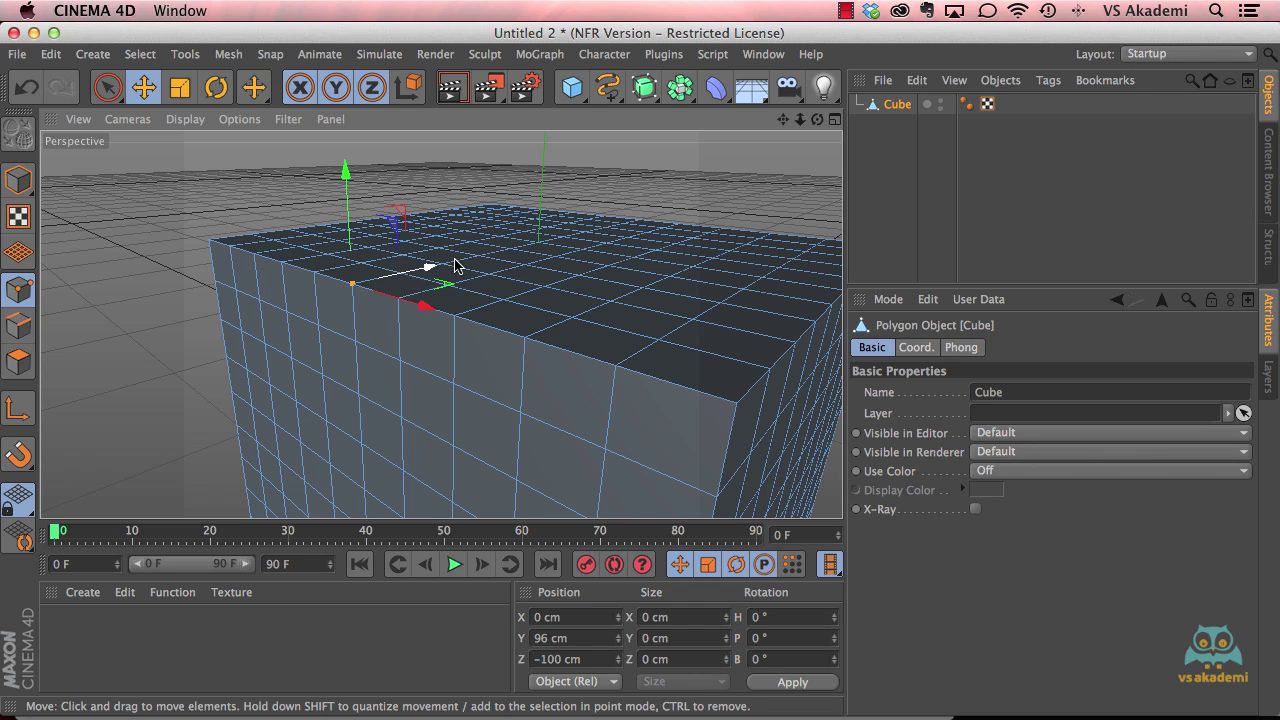
left_click_drag(455, 265, 406, 279)
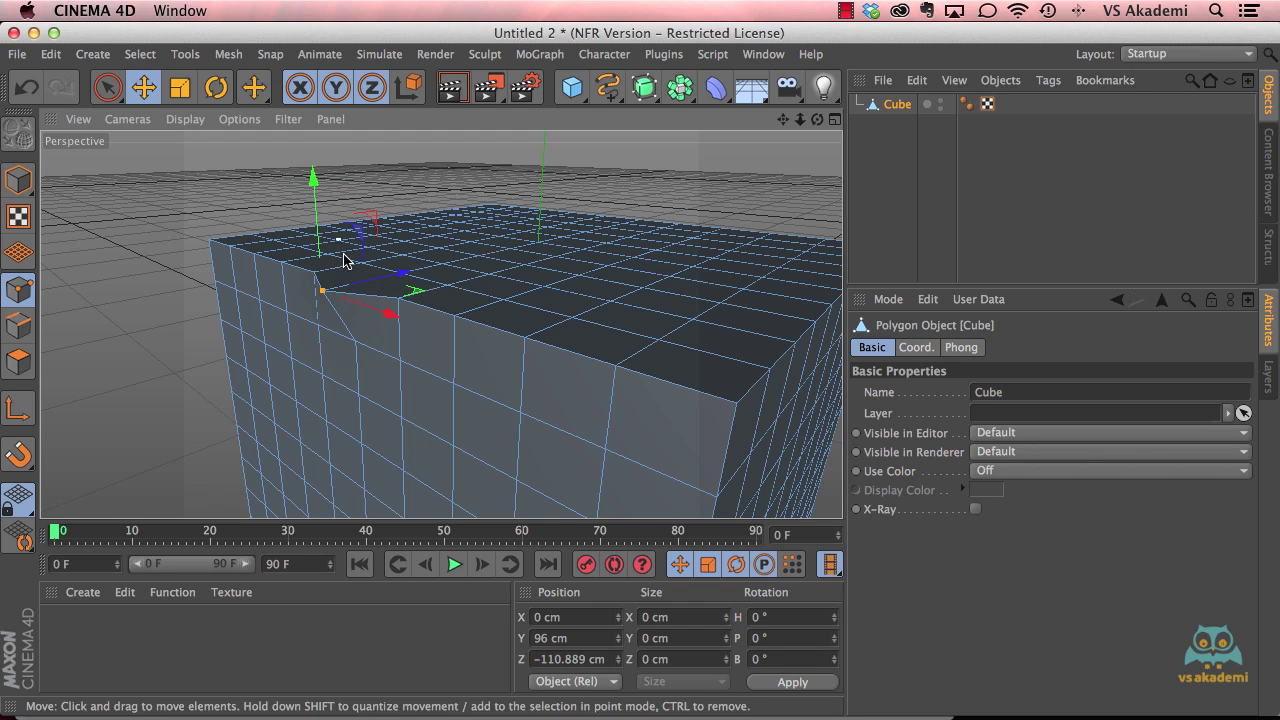
left_click_drag(314, 172, 313, 157)
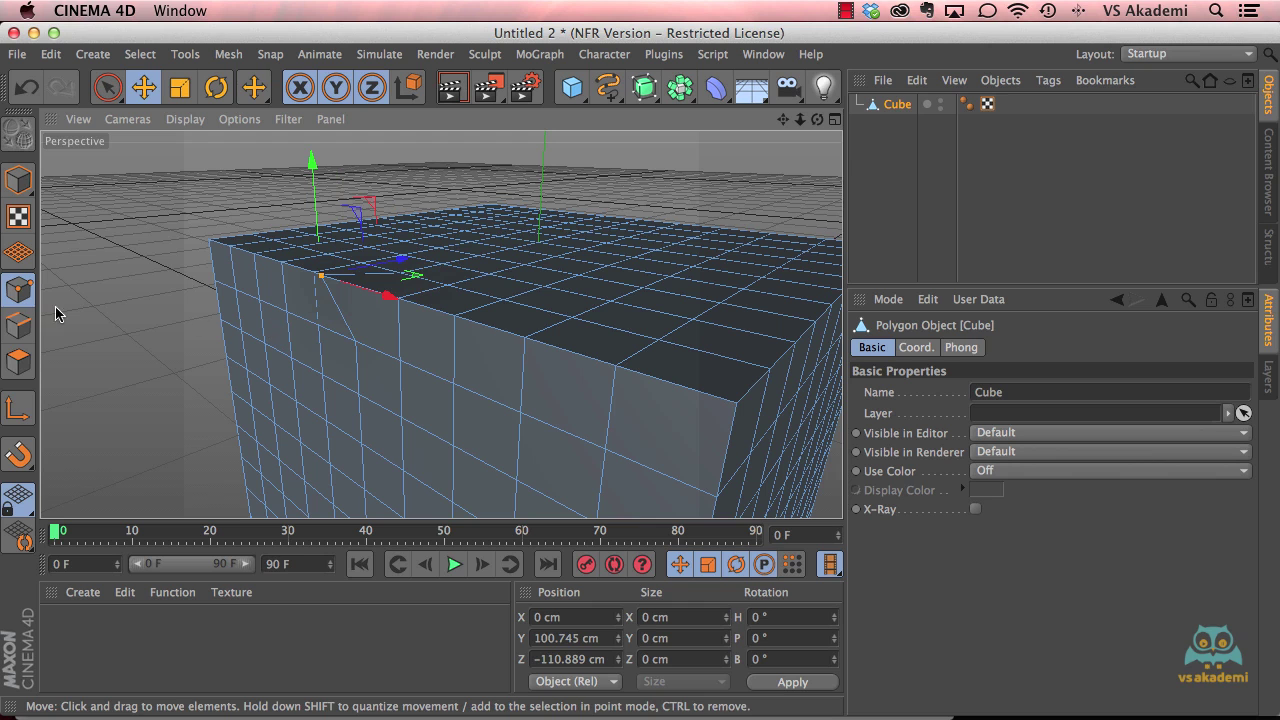
- In Edge mode, pull the edge below the displaced point outward to about Y 86.8 cm, Z -109.9 cm
left_click(18, 325)
left_click(345, 327)
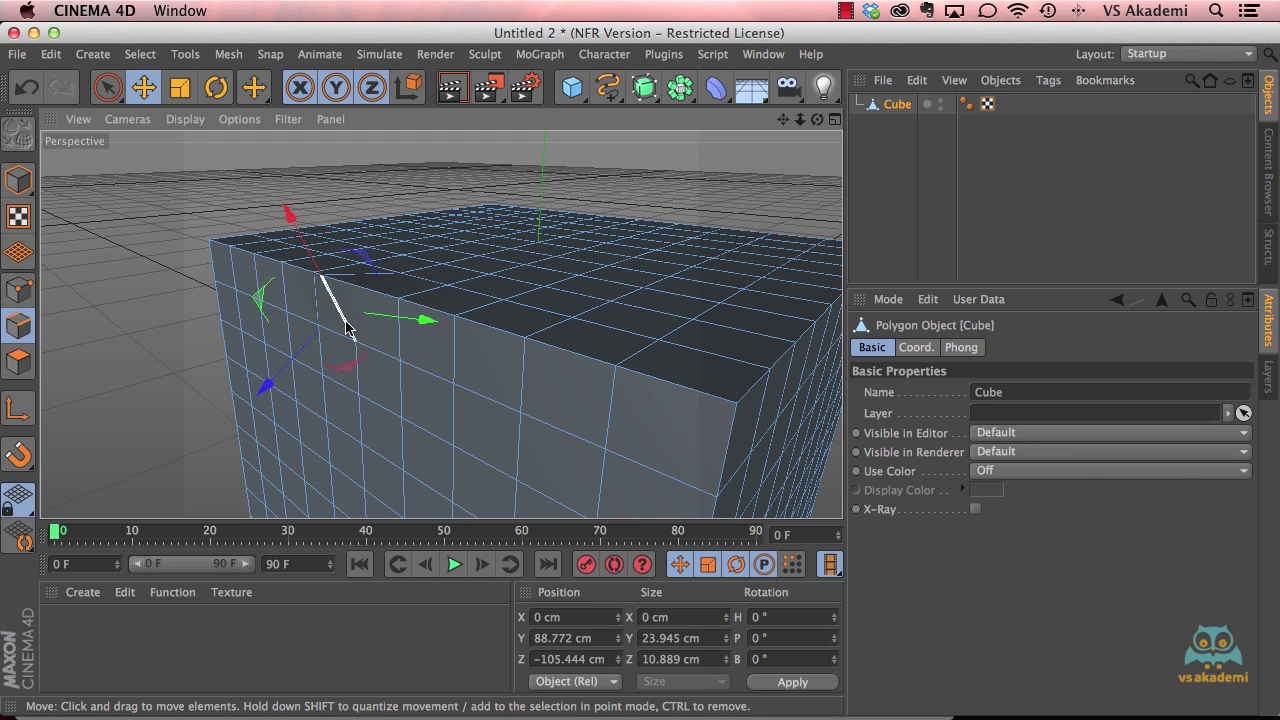
mouse_move(251, 377)
left_mouse_down()
mouse_move(251, 350)
mouse_move(256, 380)
mouse_move(232, 392)
mouse_move(240, 380)
left_mouse_up()
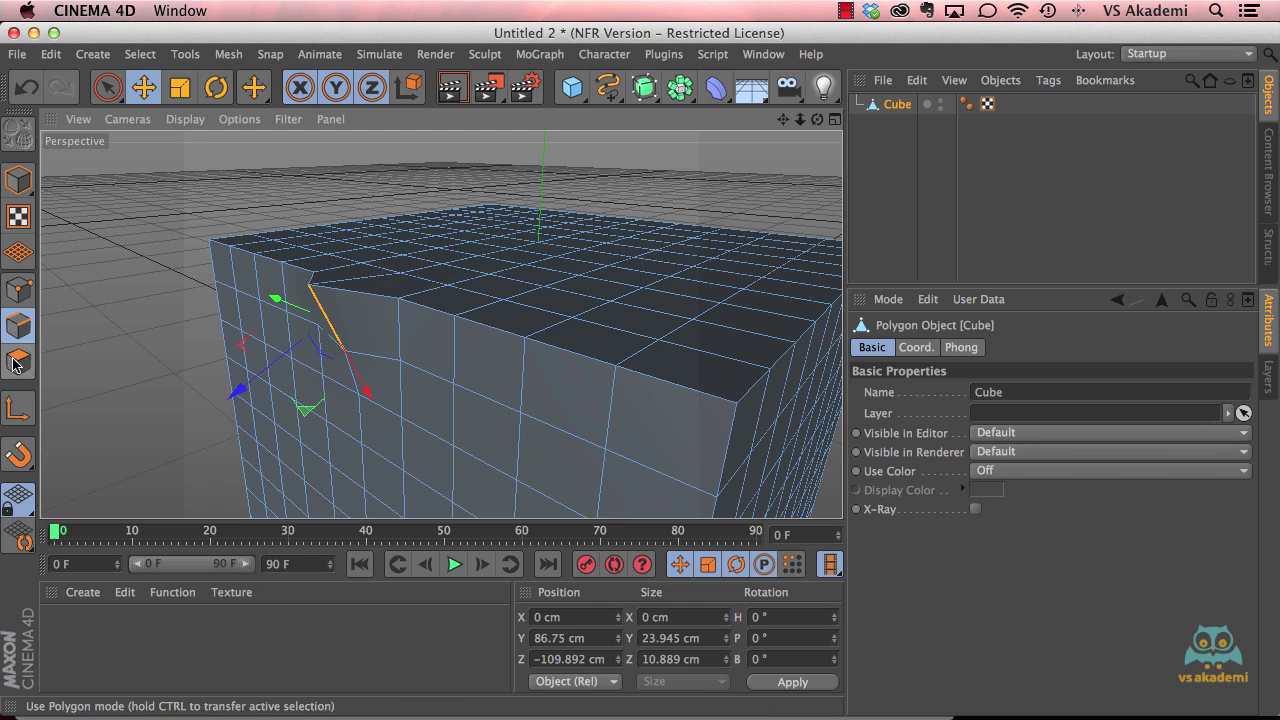
- In Polygon mode, select two adjacent polygons in the front face's upper row and move them outward to about Z -114.2 cm
left_click(14, 363)
left_click(490, 370)
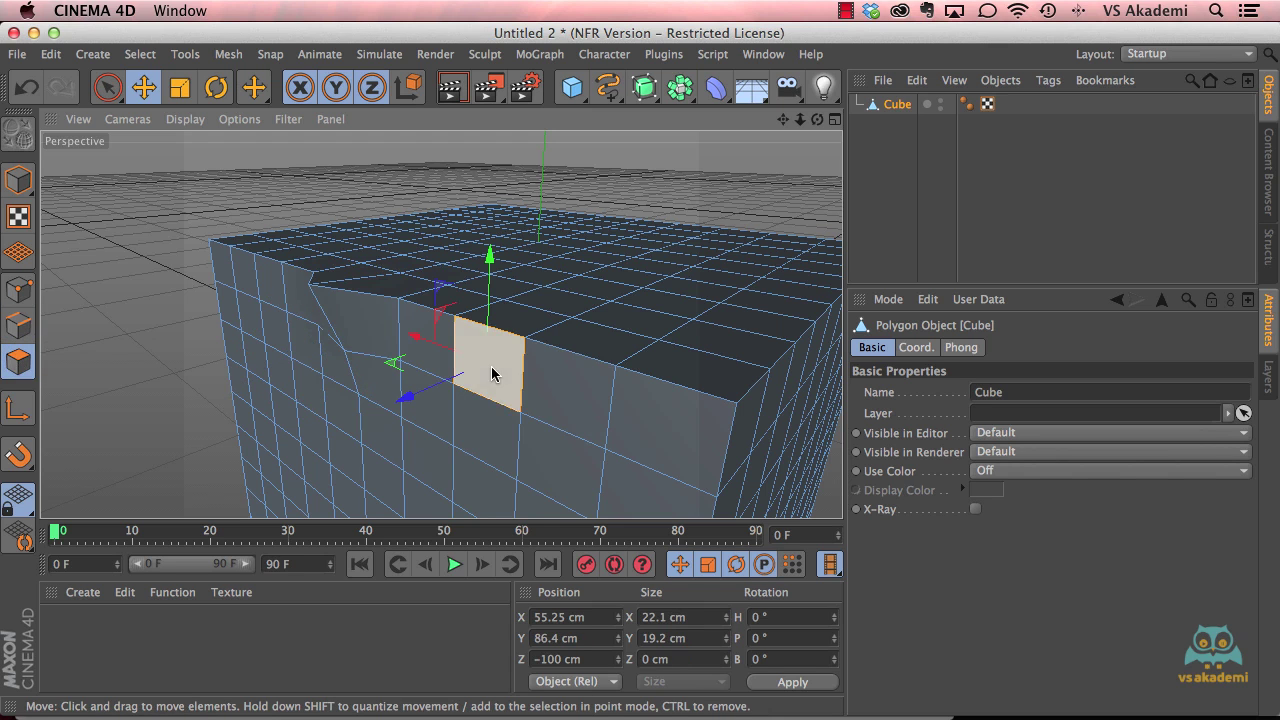
left_click(563, 382, "shift")
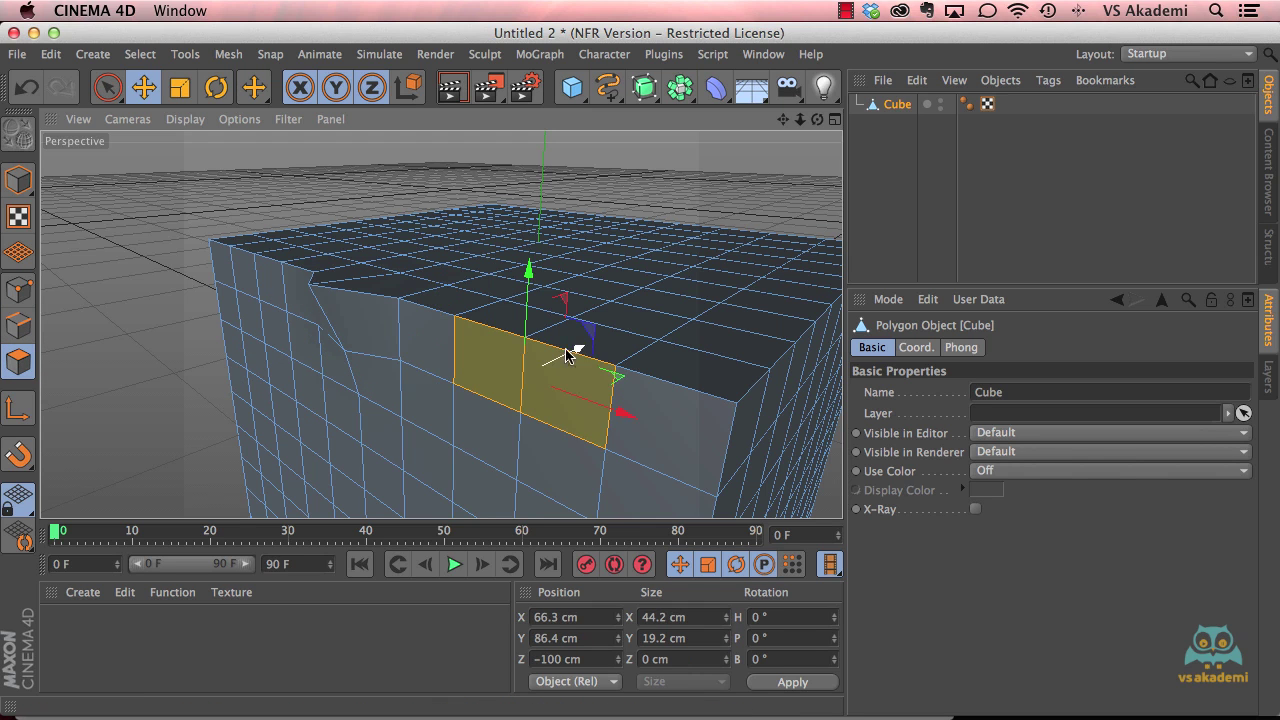
left_click_drag(580, 352, 541, 367)
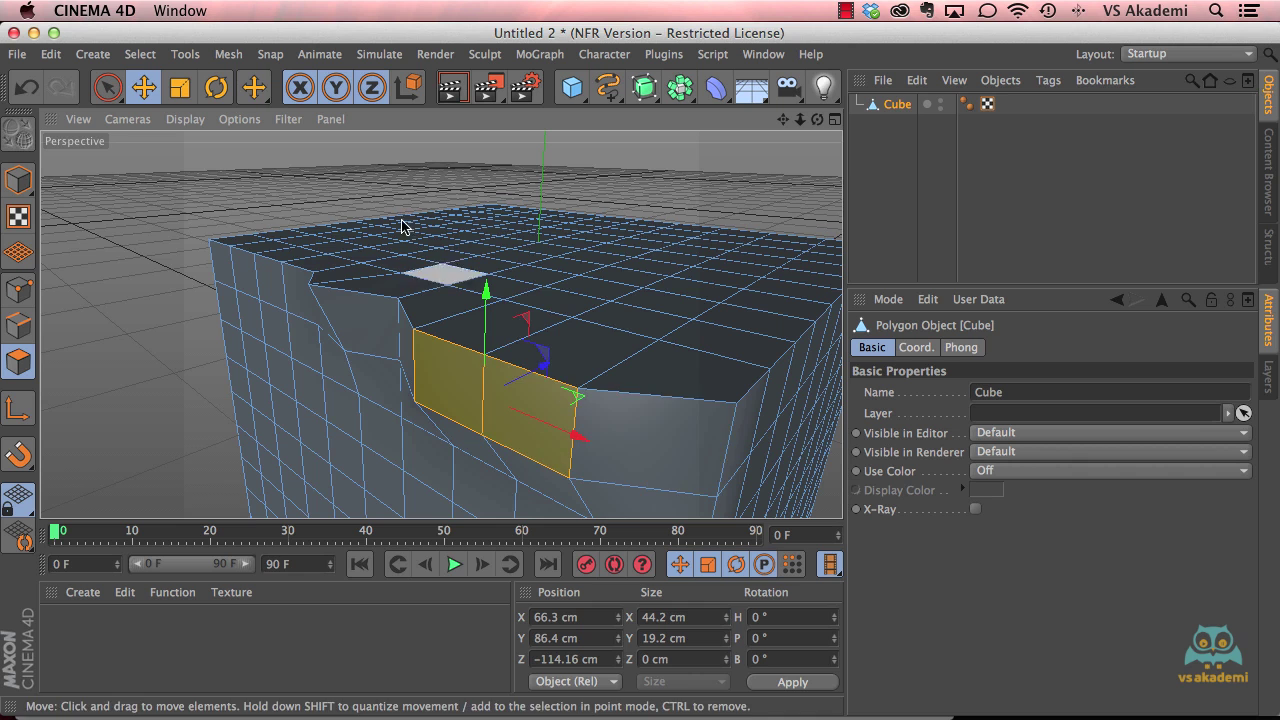
- Add four more default Cube primitives to the scene
scroll(490, 338, "down", 10)
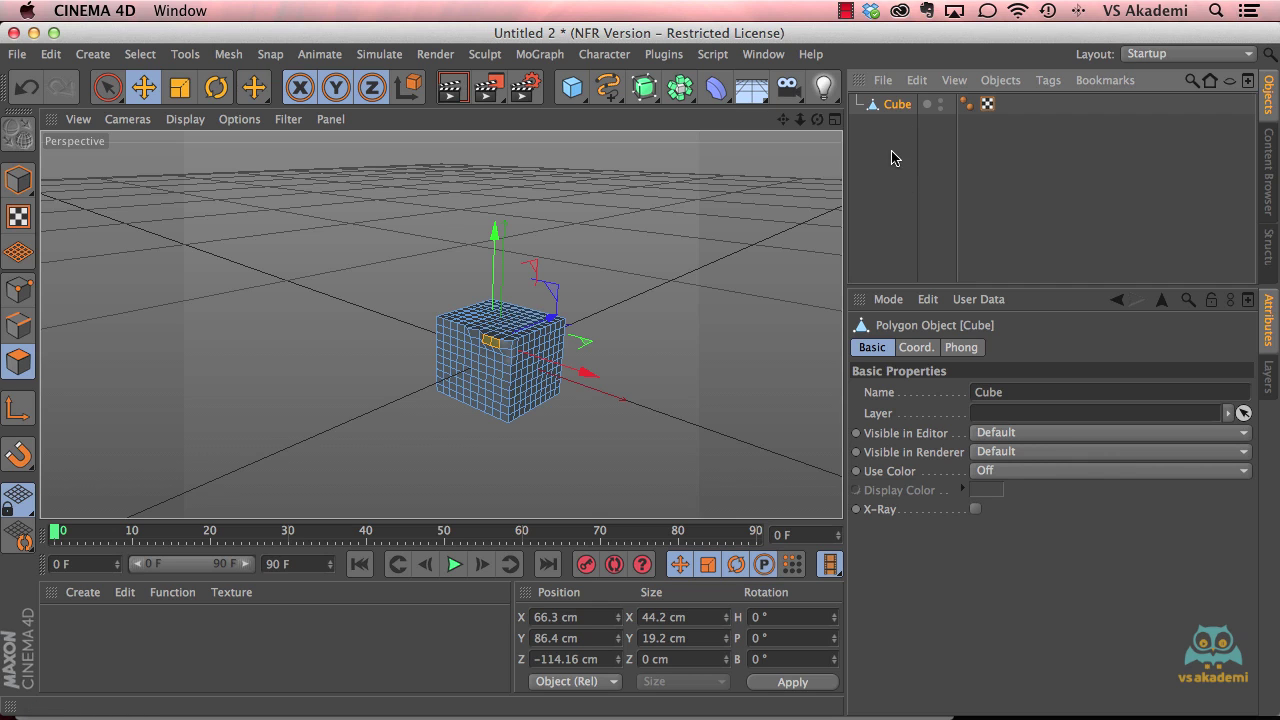
left_click(574, 89)
left_click(574, 89)
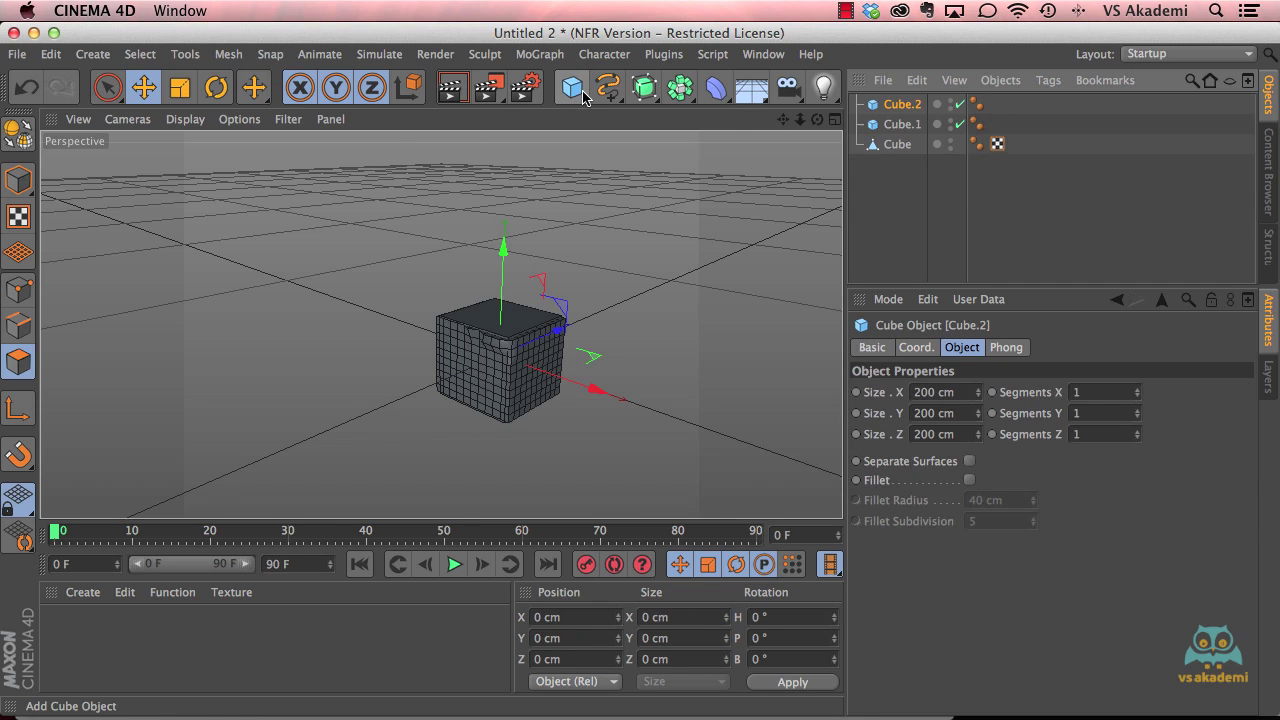
left_click(574, 89)
left_click(574, 89)
- Select all five cubes in the object list and enlarge the list's area
left_click_drag(908, 220, 875, 100)
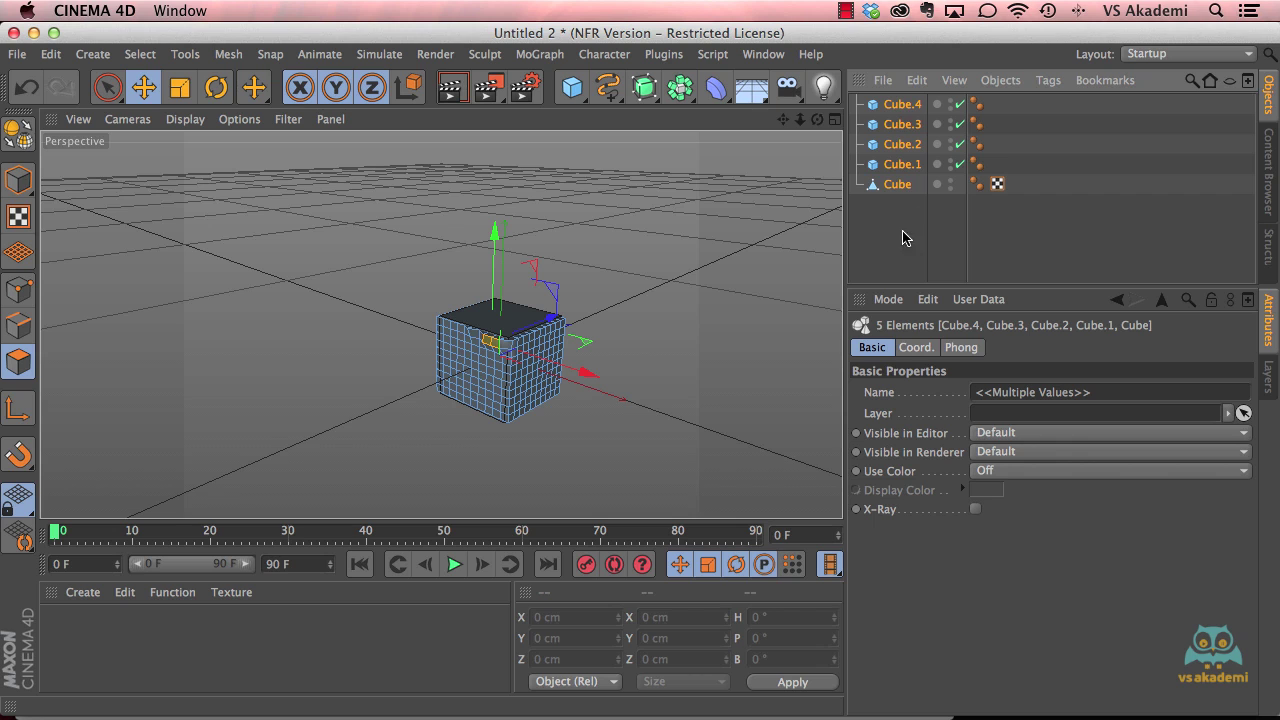
left_click_drag(922, 283, 920, 177)
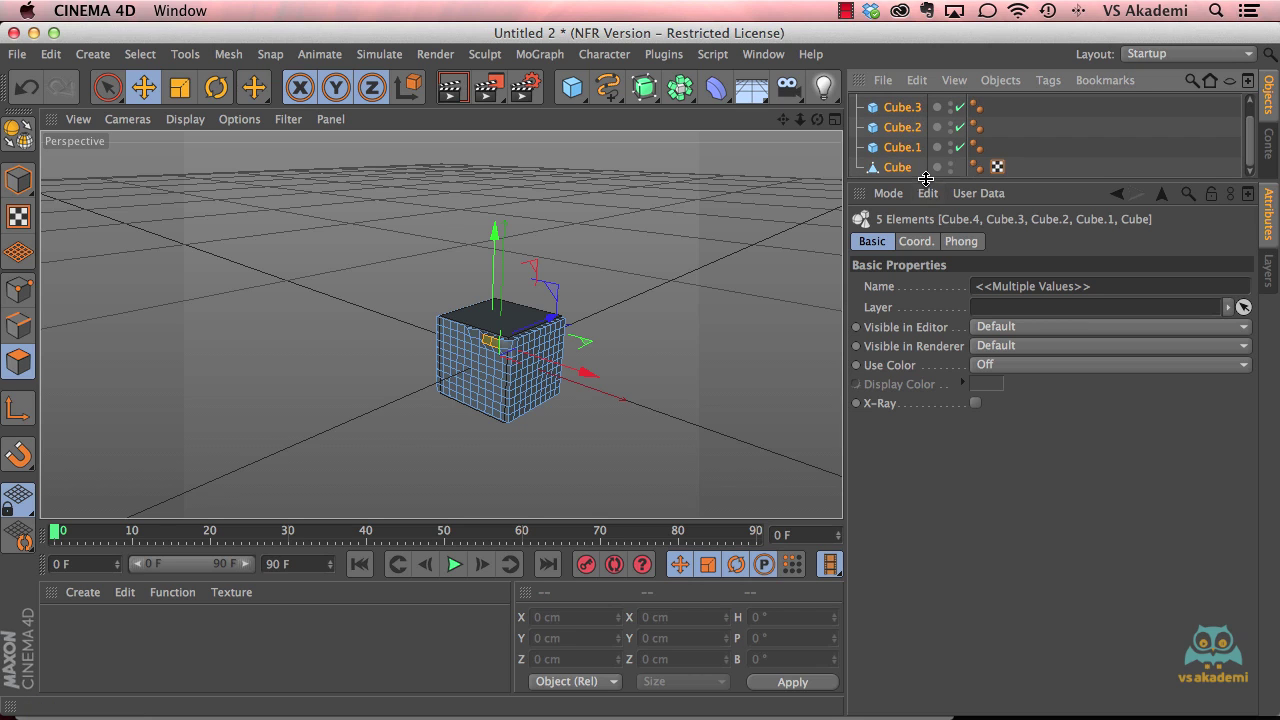
left_click_drag(930, 180, 951, 360)
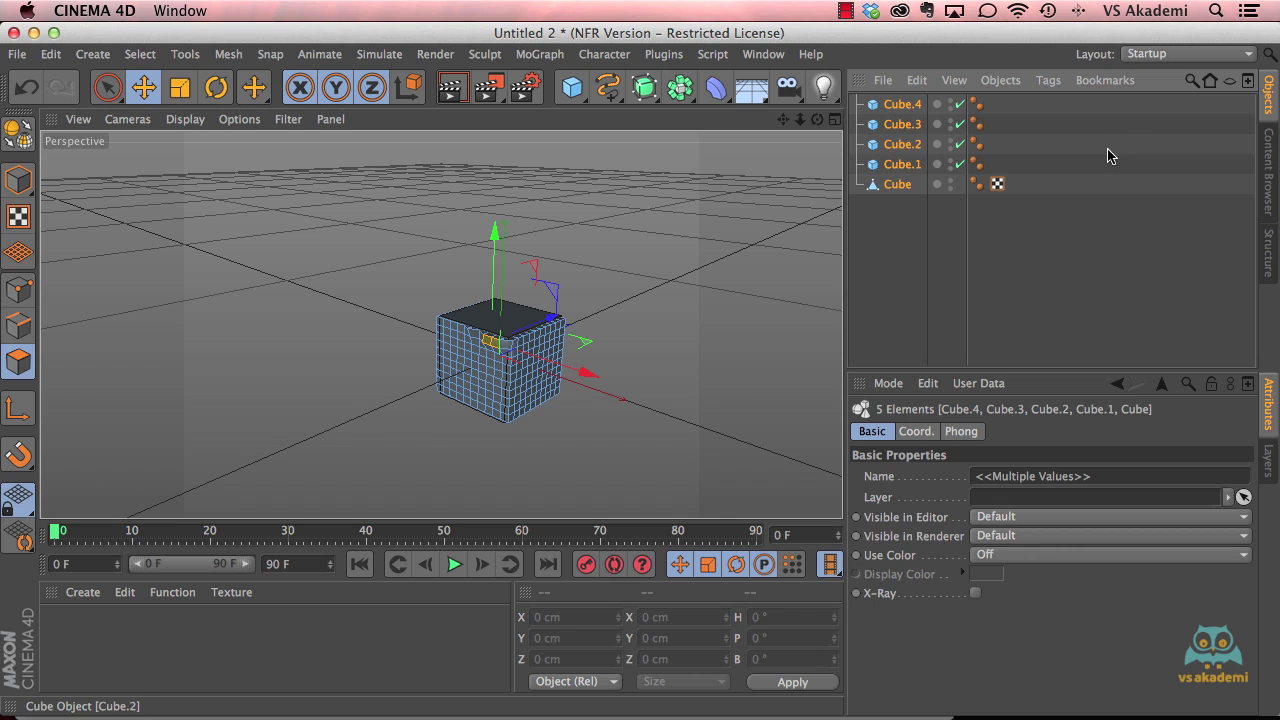
- Box-select different groups of cubes with their tags in the object list, ending with Cube.3 and Cube.2
left_click_drag(1133, 183, 870, 142)
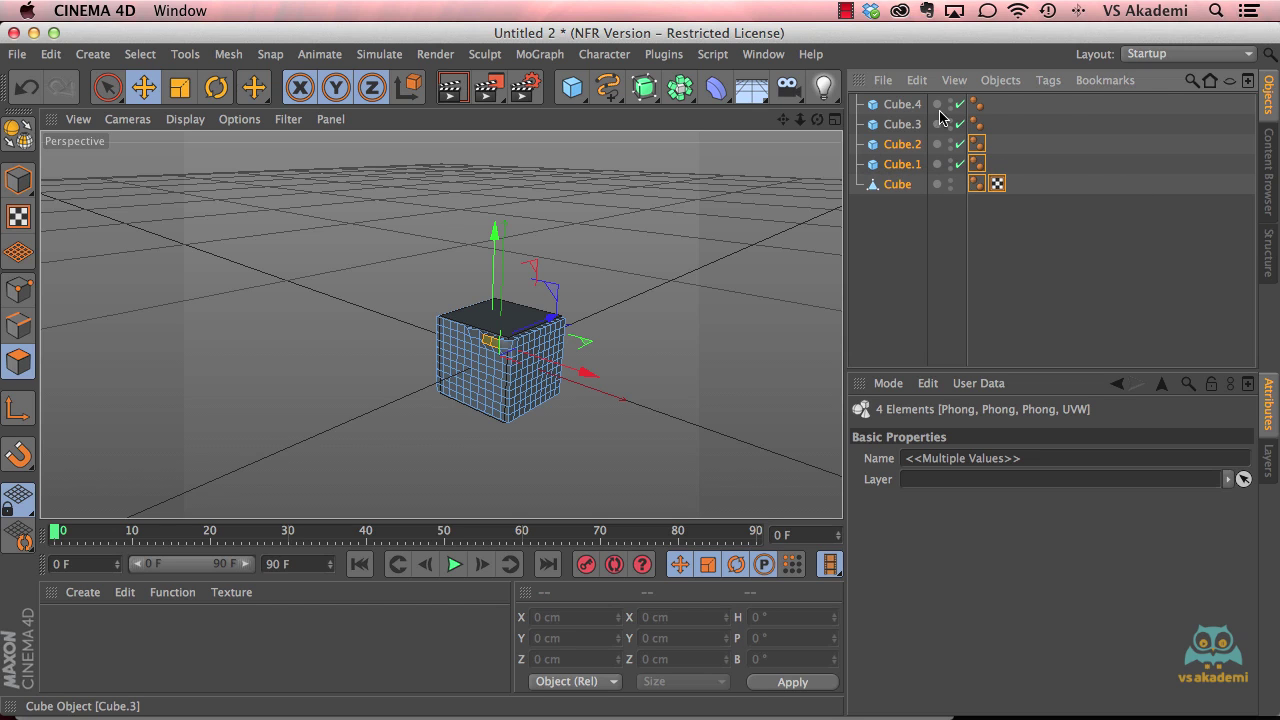
left_click_drag(1064, 117, 893, 163)
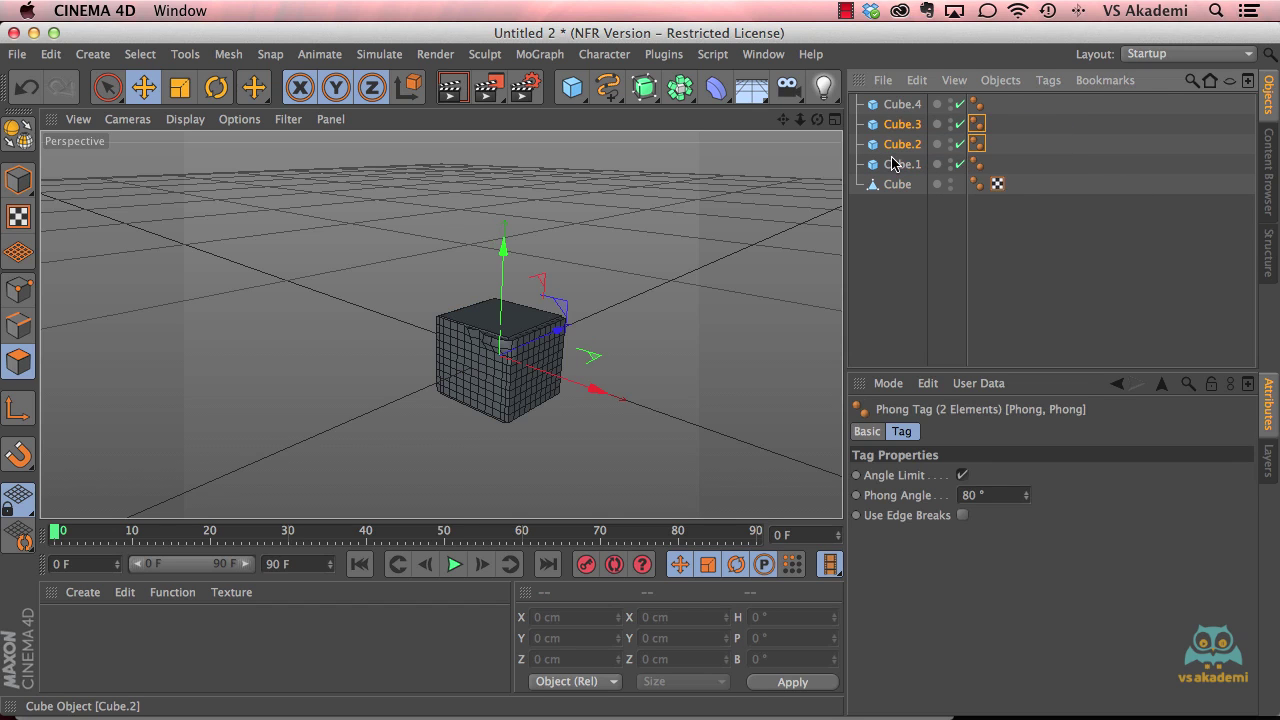
- Delete the two selected cubes and all the remaining objects from the scene
key("Delete")
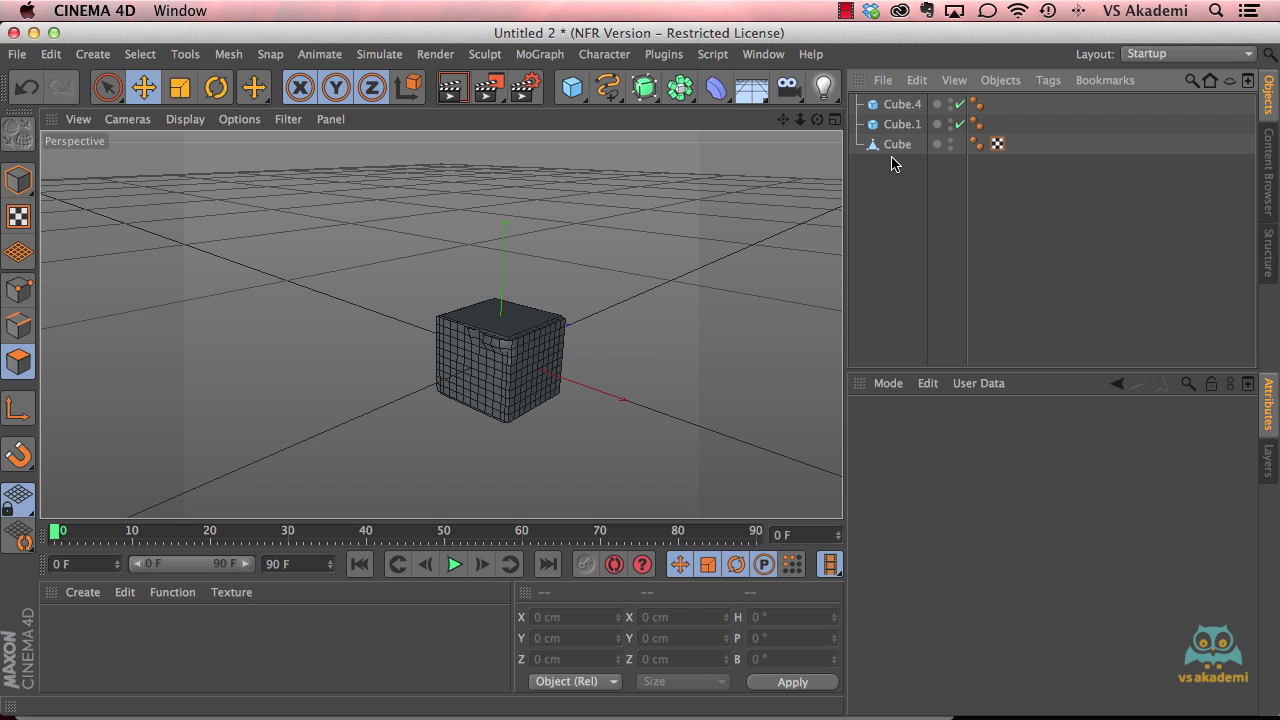
key("super+a")
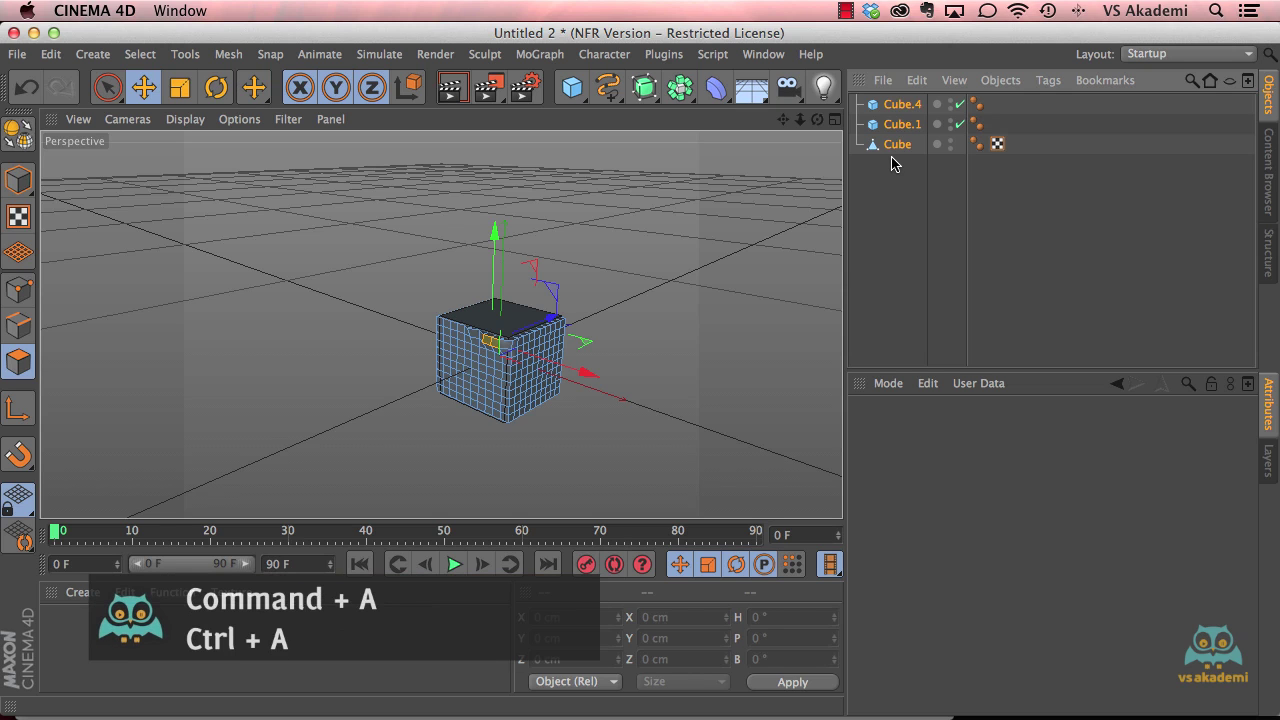
key("Delete")
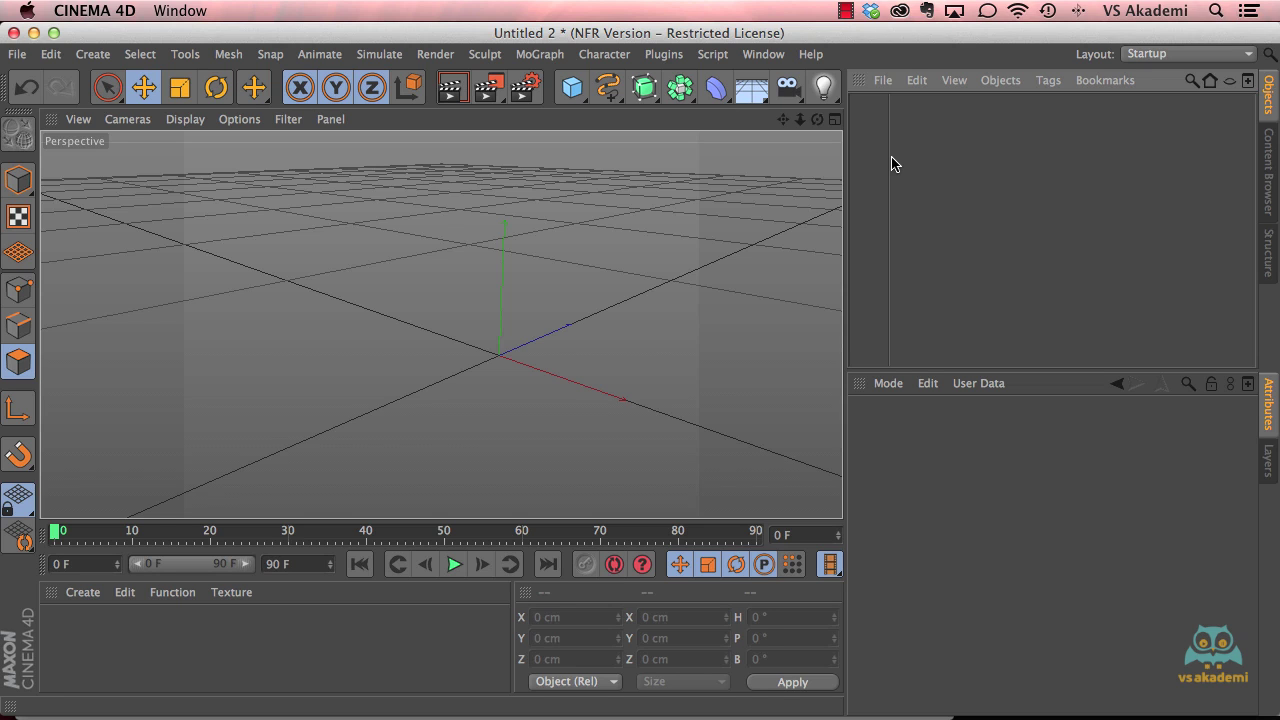
- Add a Star spline with an inner radius of 101 cm and 5 points
left_click(607, 87)
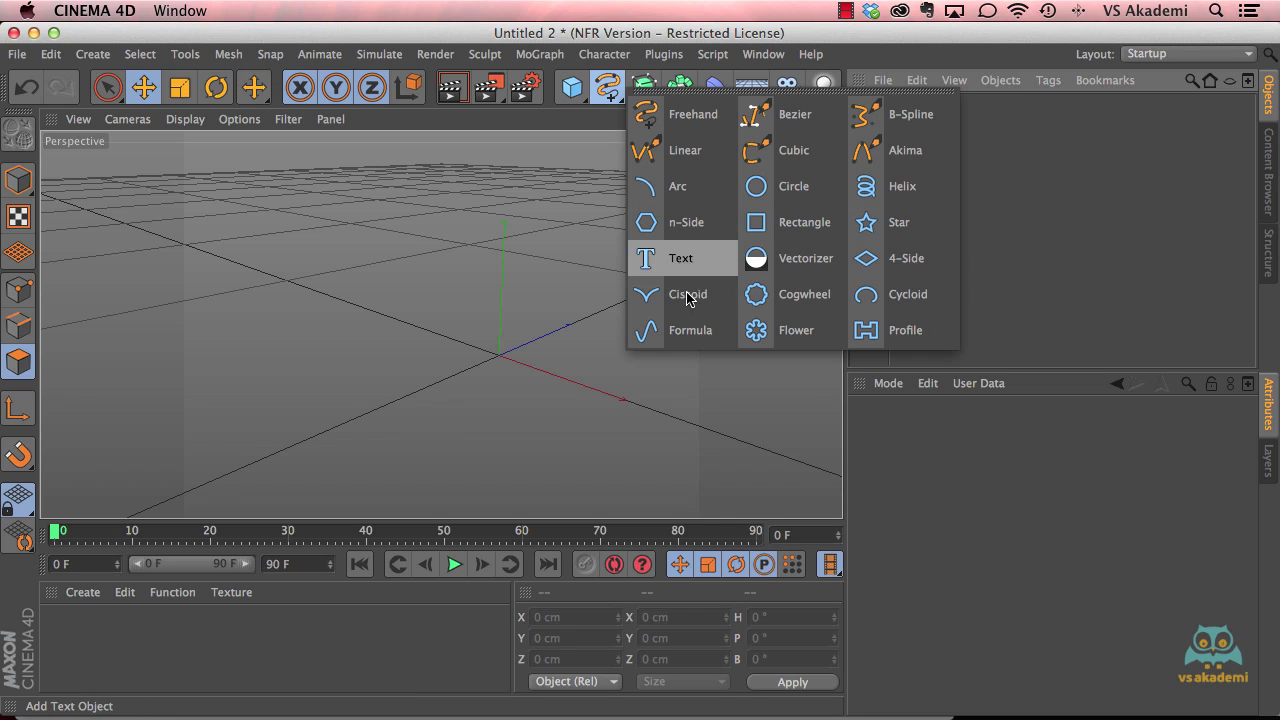
left_click(887, 224)
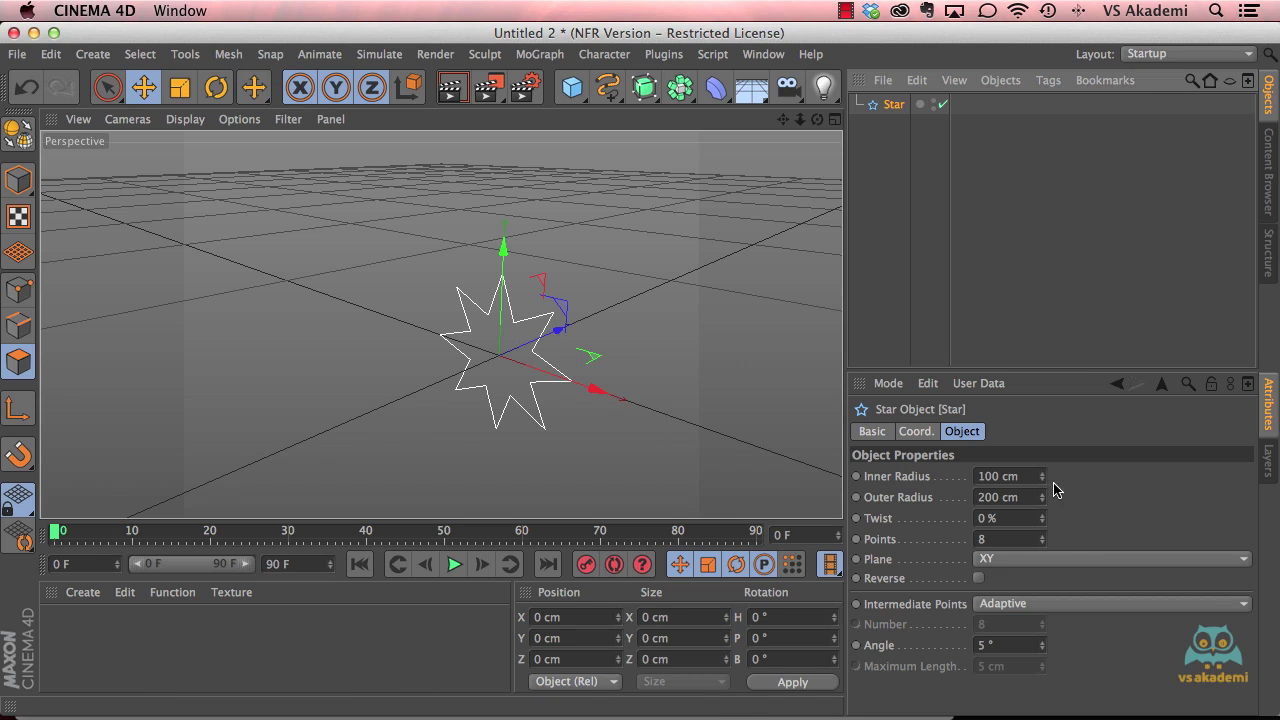
mouse_move(1042, 480)
left_mouse_down()
mouse_move(1062, 474)
mouse_move(1030, 485)
mouse_move(1043, 490)
left_mouse_up()
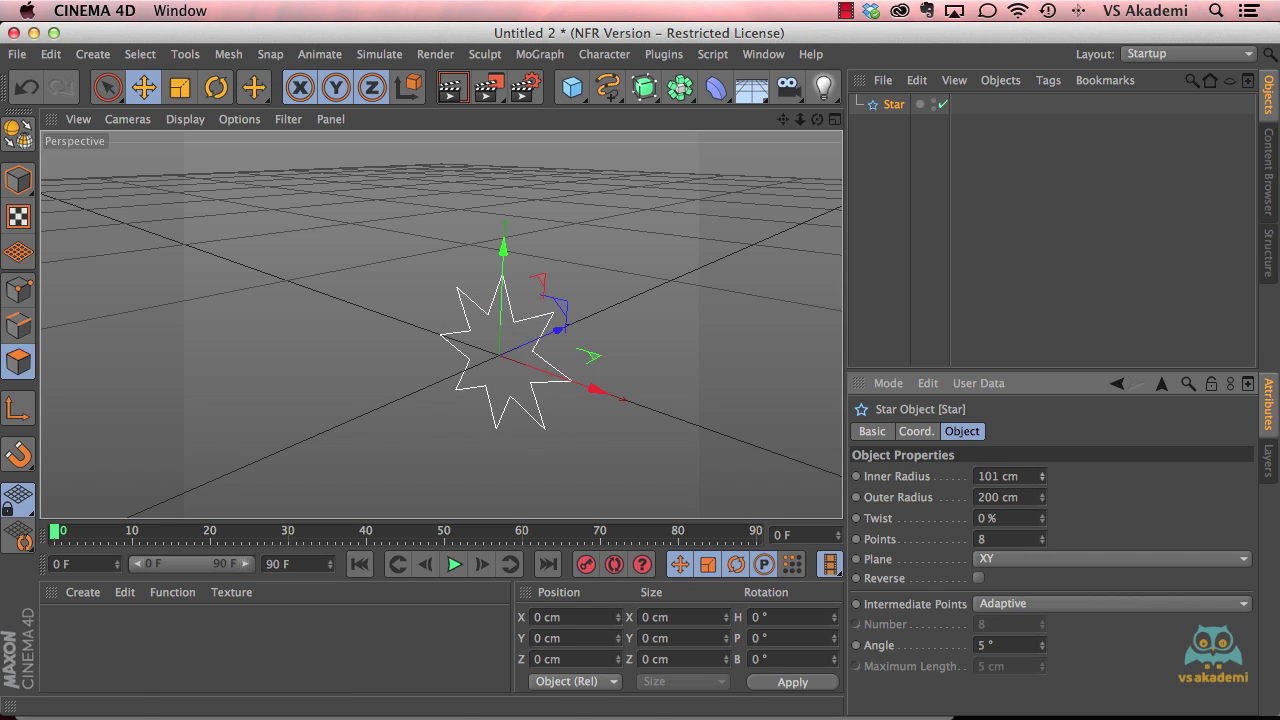
left_click(1042, 542)
left_click(1042, 542)
left_click(1042, 542)
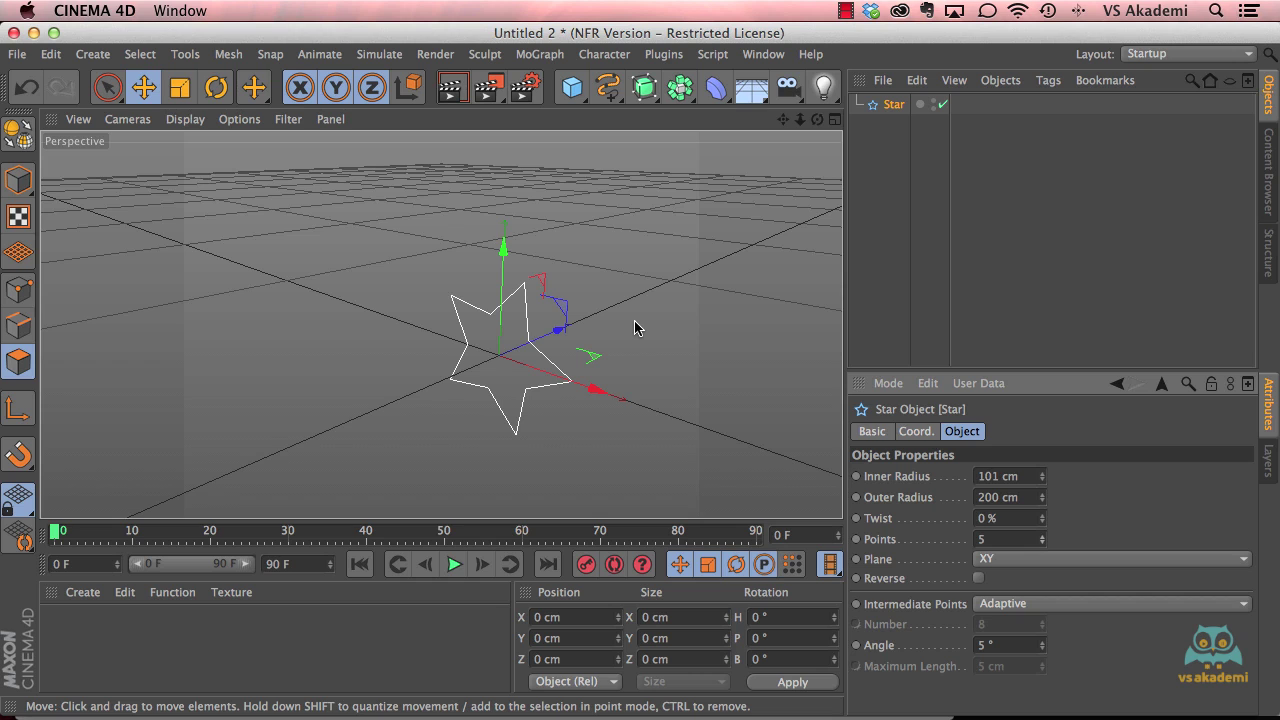
- Make the star editable and, in Points mode, move one of its upper tip points to about Z 82.6 cm
left_click(14, 134)
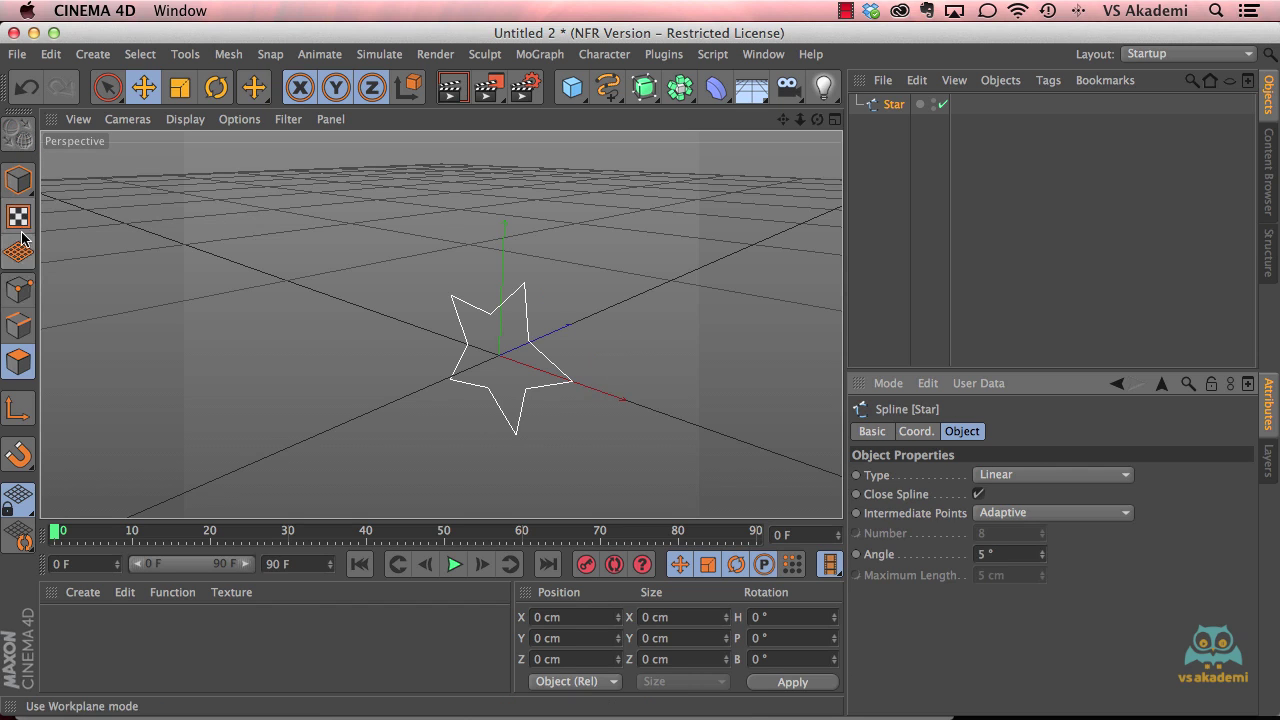
left_click(18, 289)
left_click(528, 285)
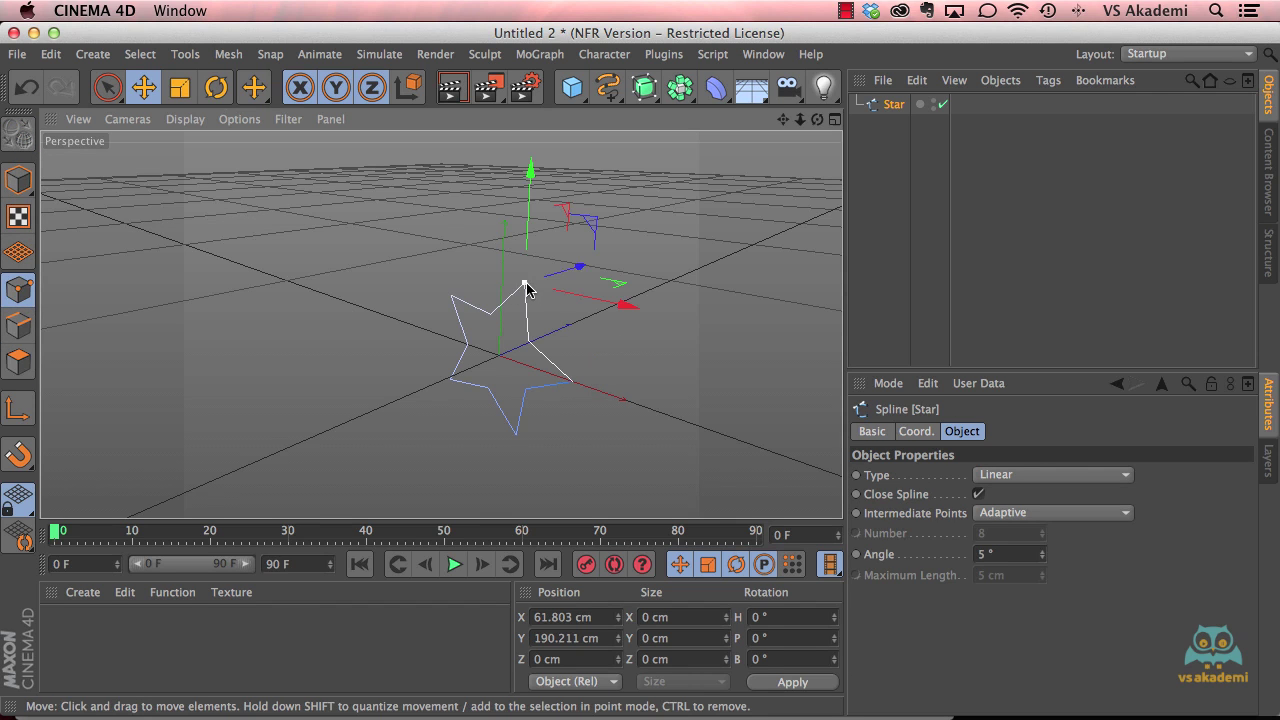
left_click_drag(570, 275, 595, 258)
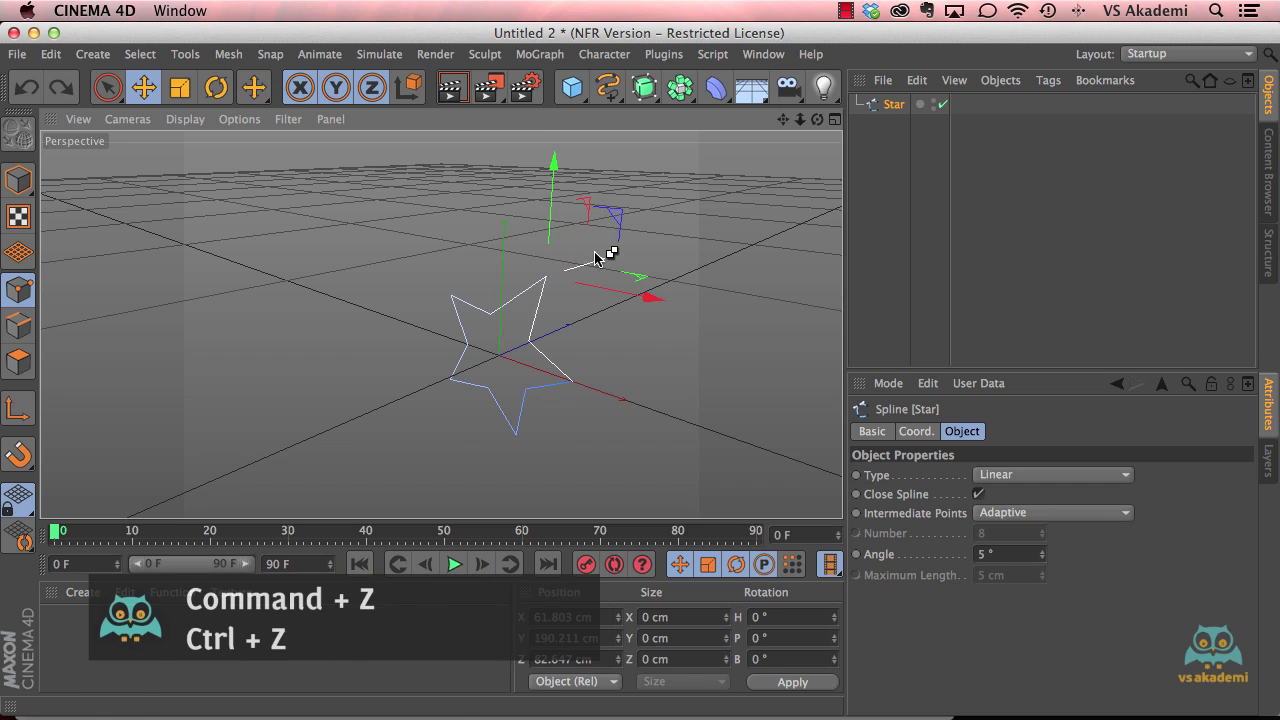
- Undo the point move and the star's conversion to an editable spline
key("super+z")
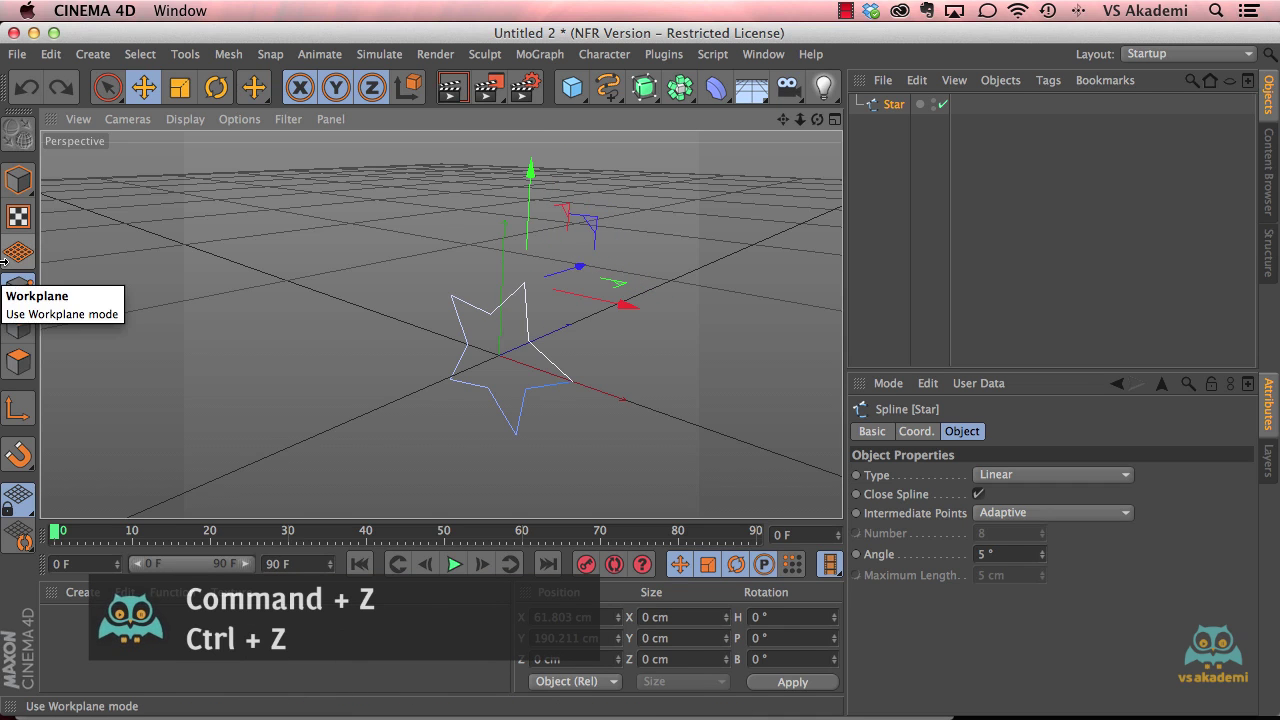
key("super+z")
key("super+z")
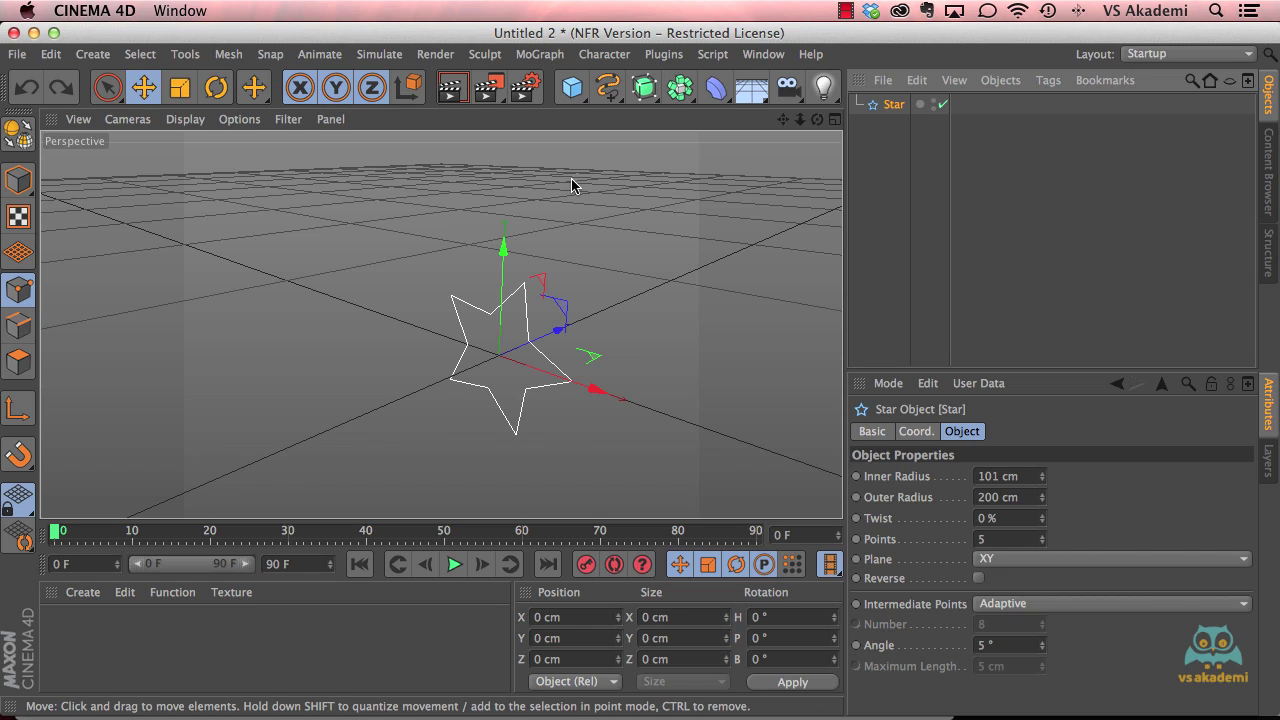
- Add an Extrude NURBS object and make the star its child
left_click(645, 98)
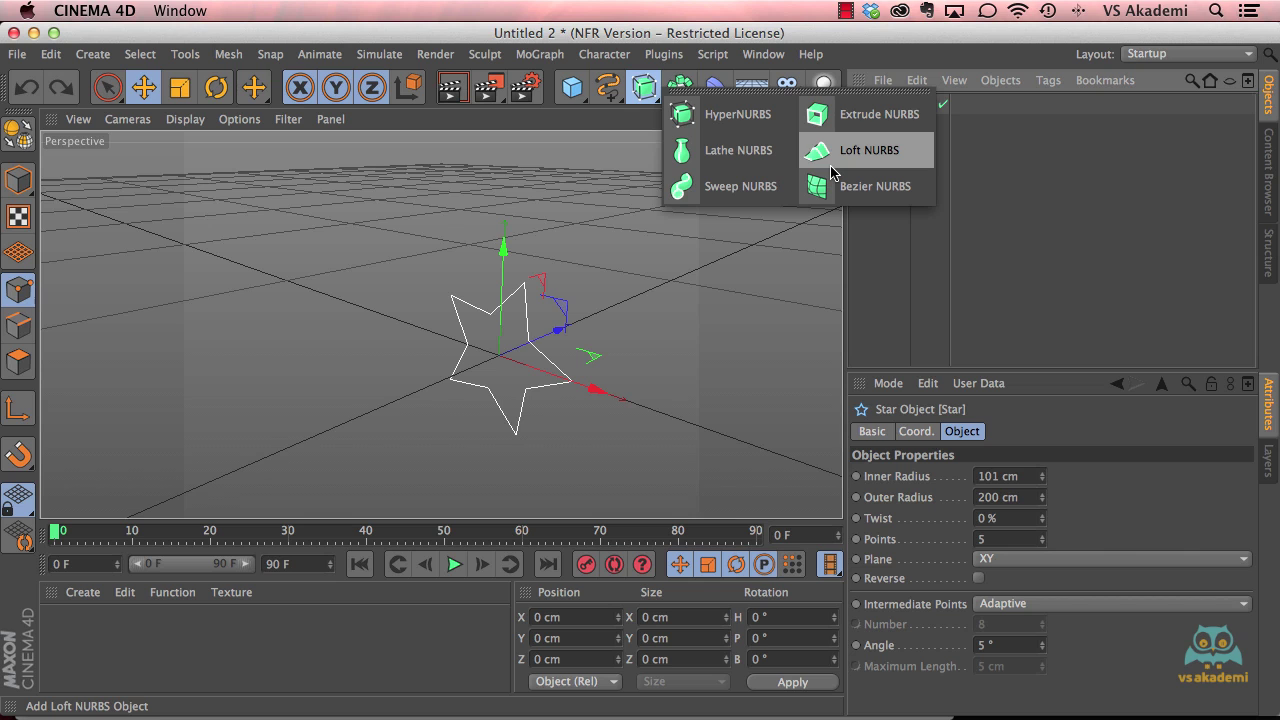
left_click(868, 116)
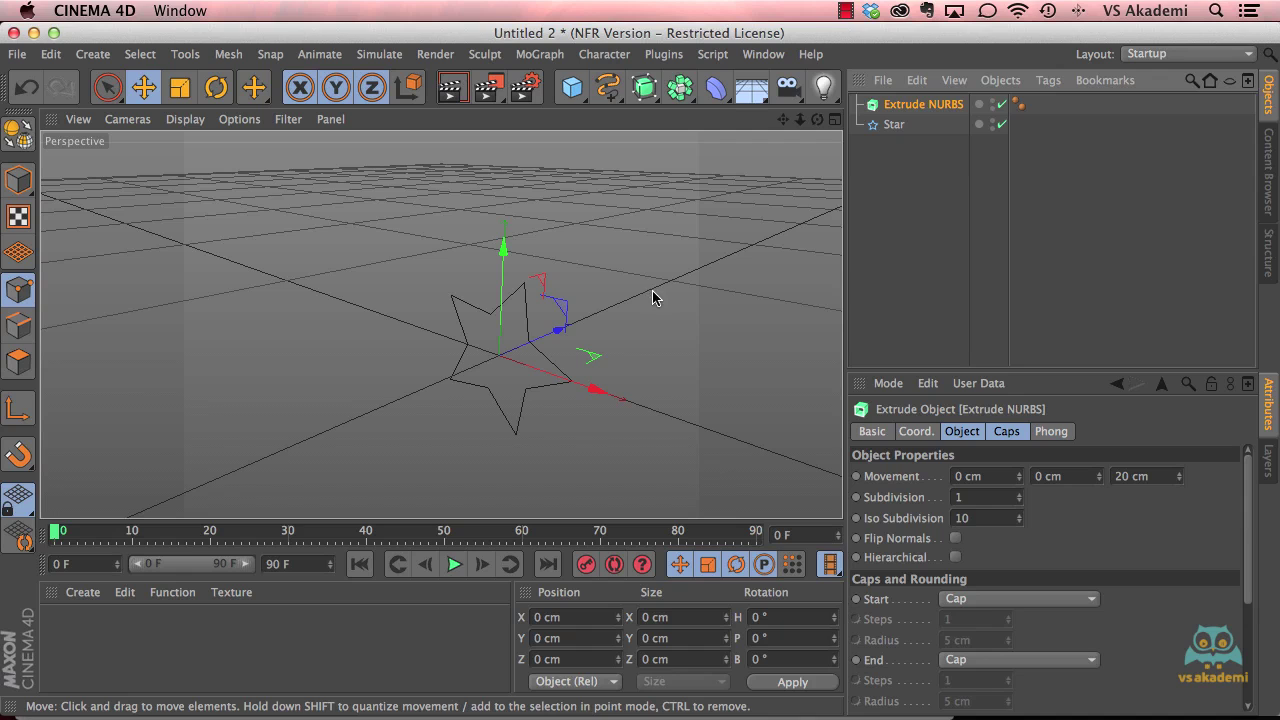
left_click_drag(896, 125, 916, 107)
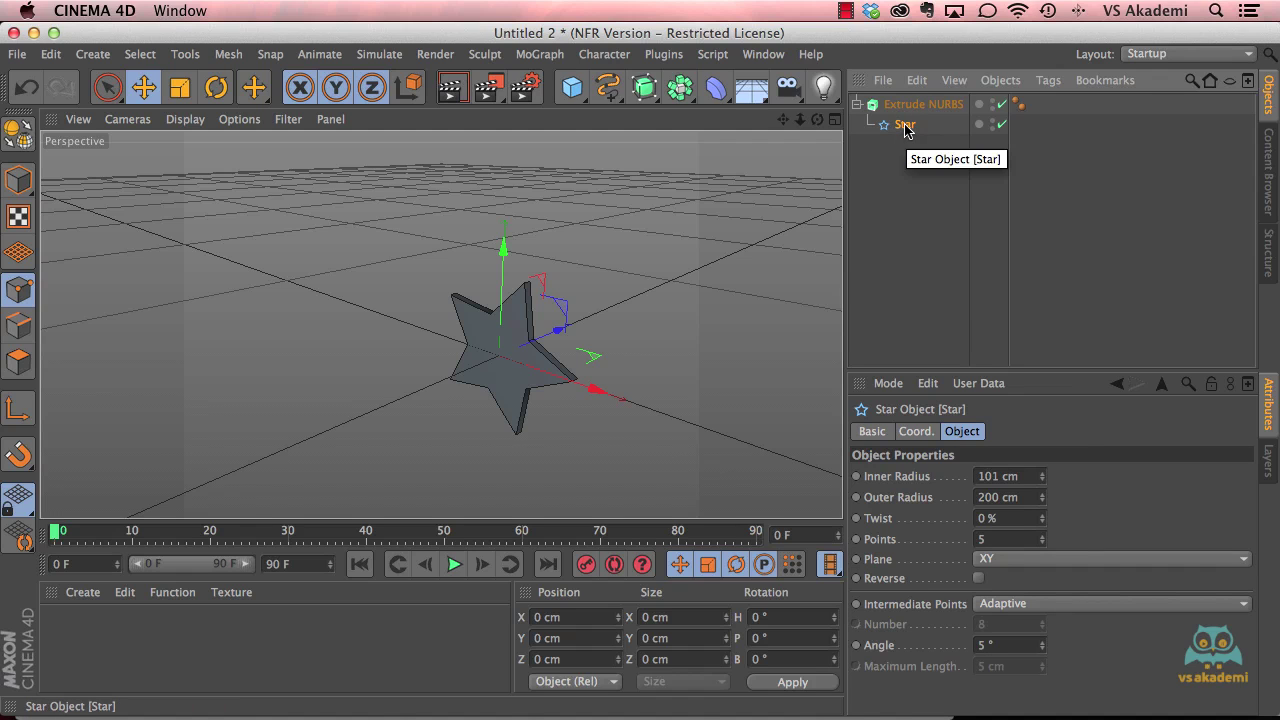
key("super+z")
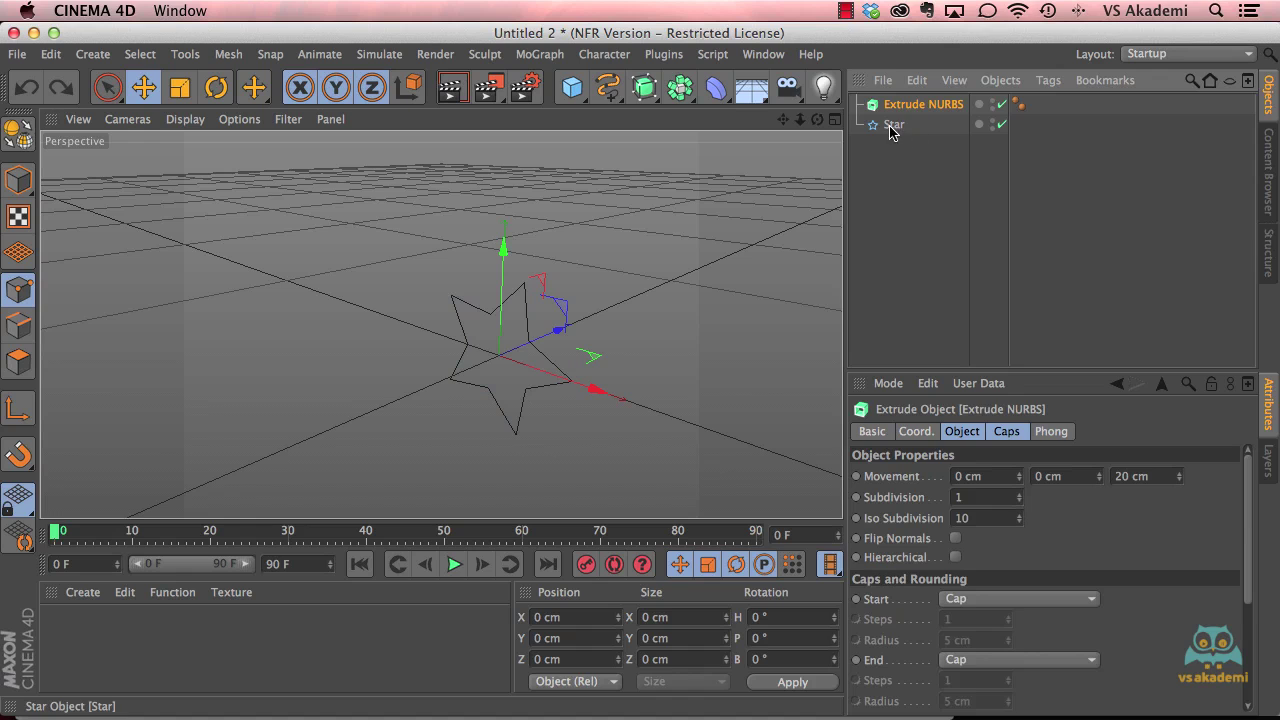
left_click_drag(894, 126, 943, 108)
left_click_drag(942, 106, 938, 106)
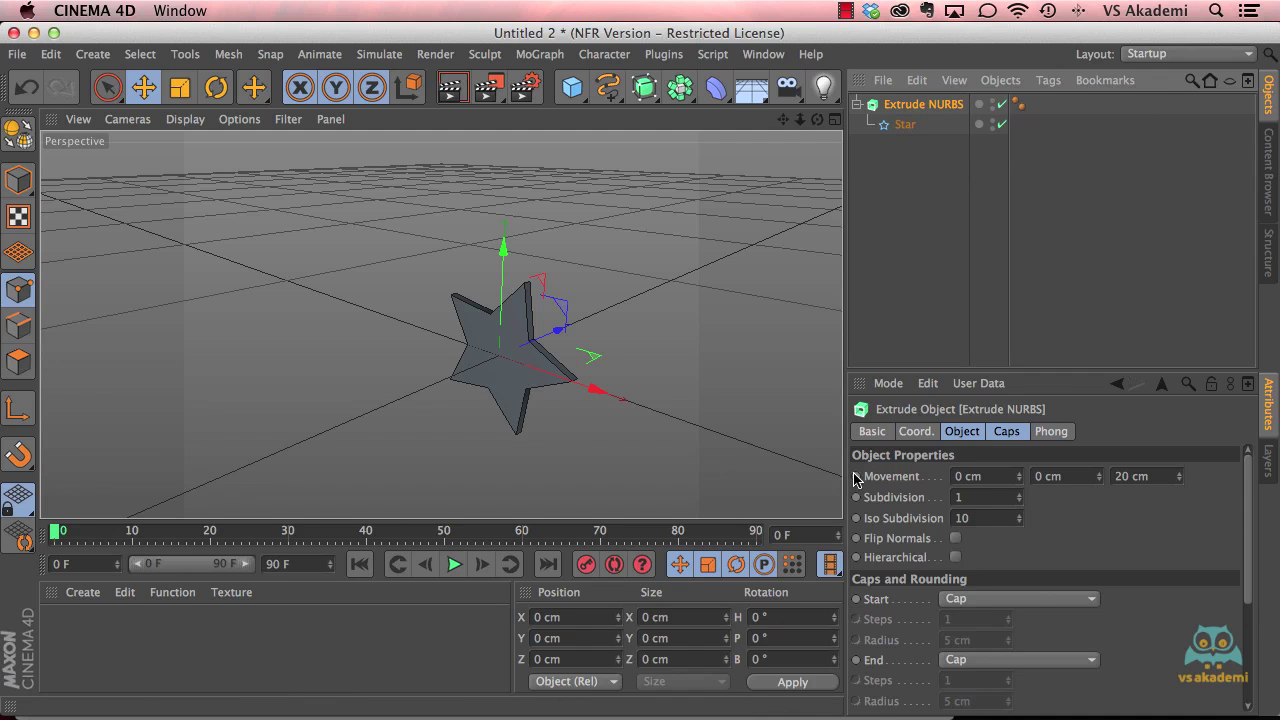
- Set the Extrude NURBS's Z movement to 130 cm and the star's number of points to 6
mouse_move(1180, 478)
left_mouse_down()
mouse_move(1183, 413)
mouse_move(1167, 476)
left_mouse_up()
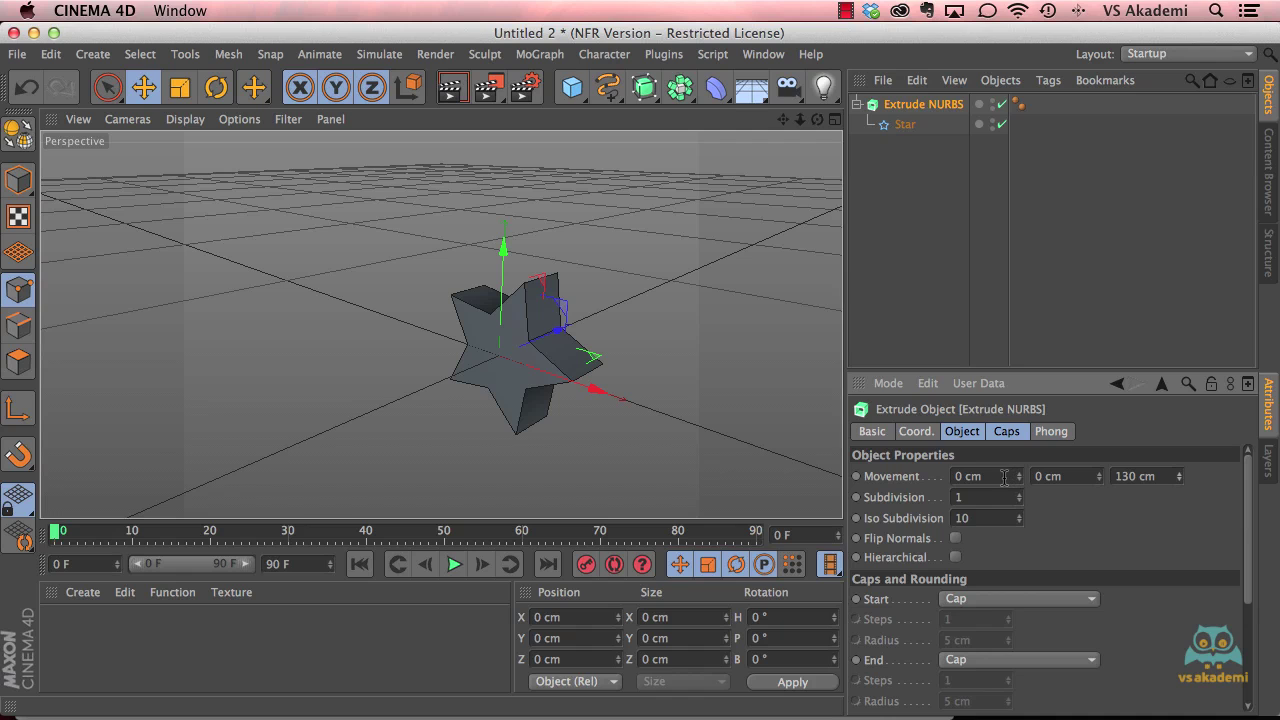
left_click(903, 125)
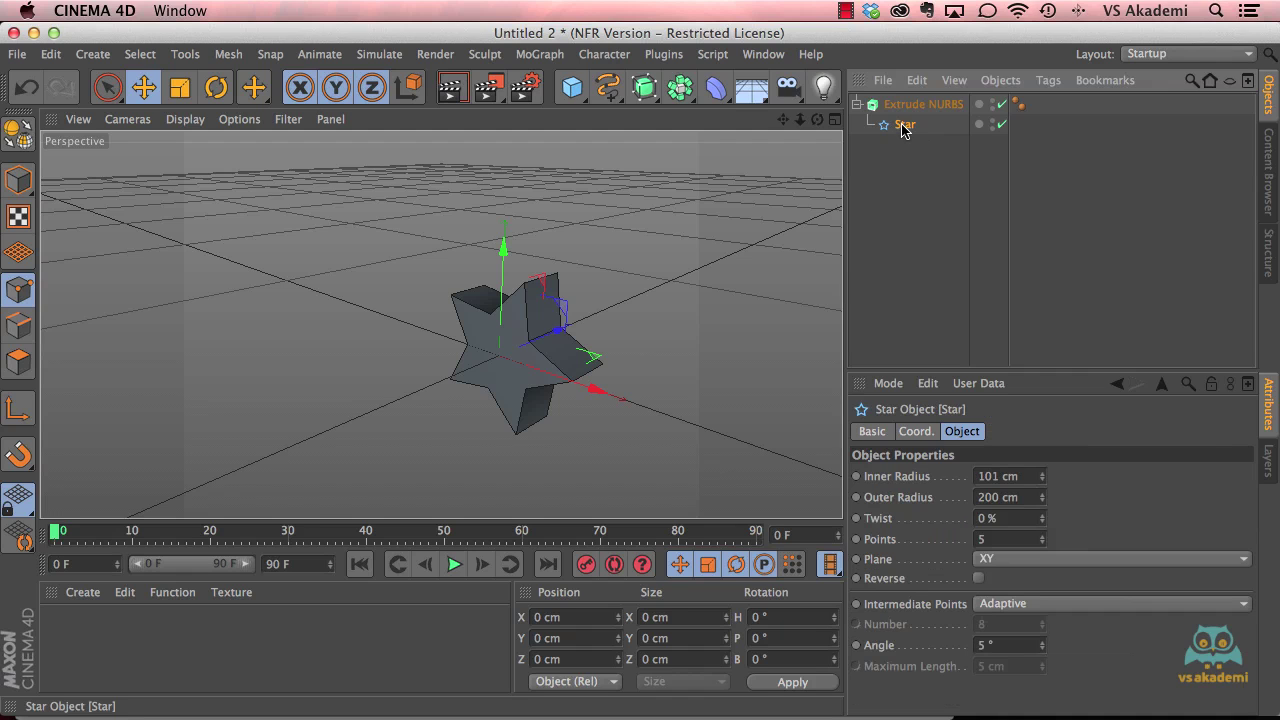
left_click(1041, 536)
left_click(1041, 536)
left_click(1041, 542)
left_click(1042, 544)
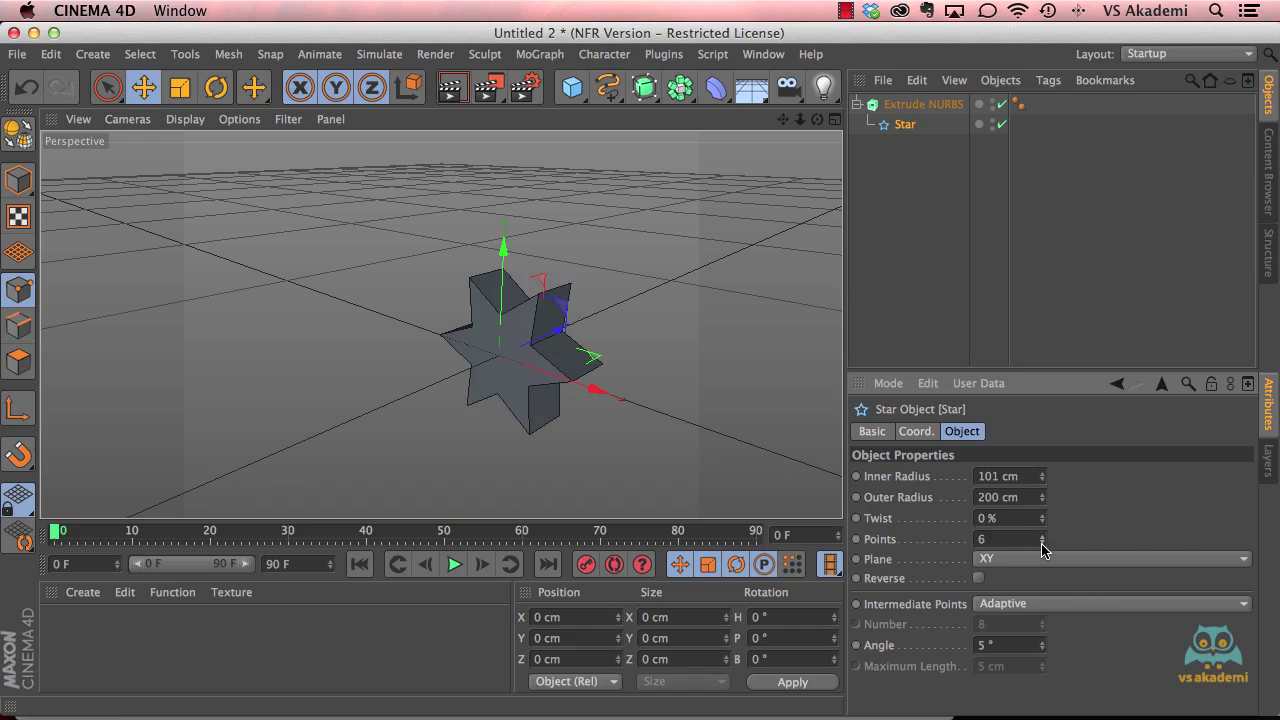
left_click(1041, 535)
- Select the Extrude NURBS together with its star in the object list and delete both
left_click_drag(912, 165, 878, 97)
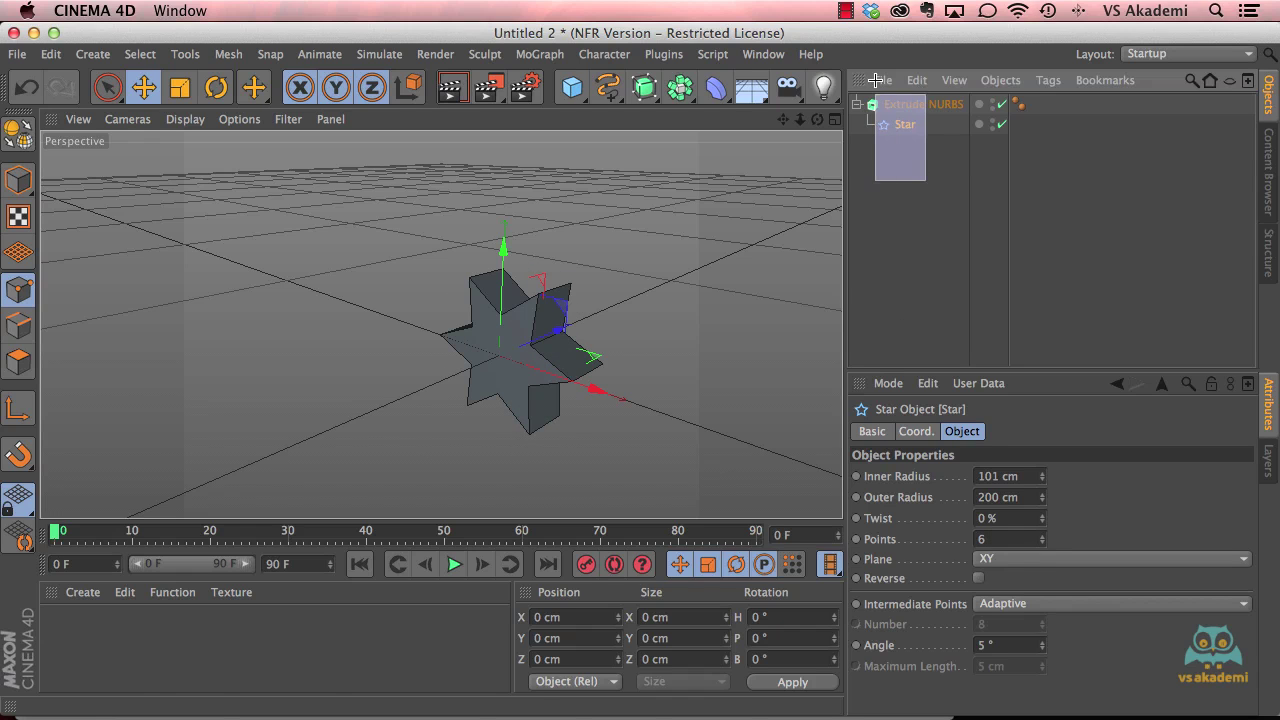
left_click(679, 87)
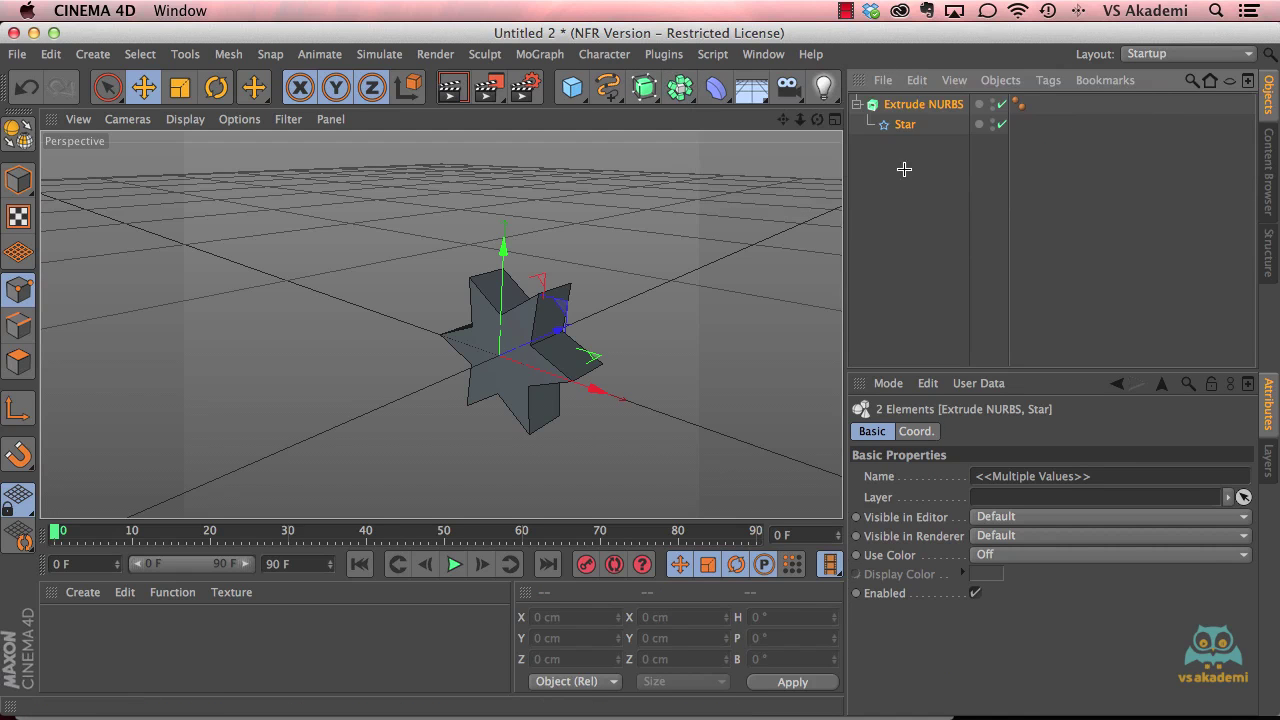
key("Delete")
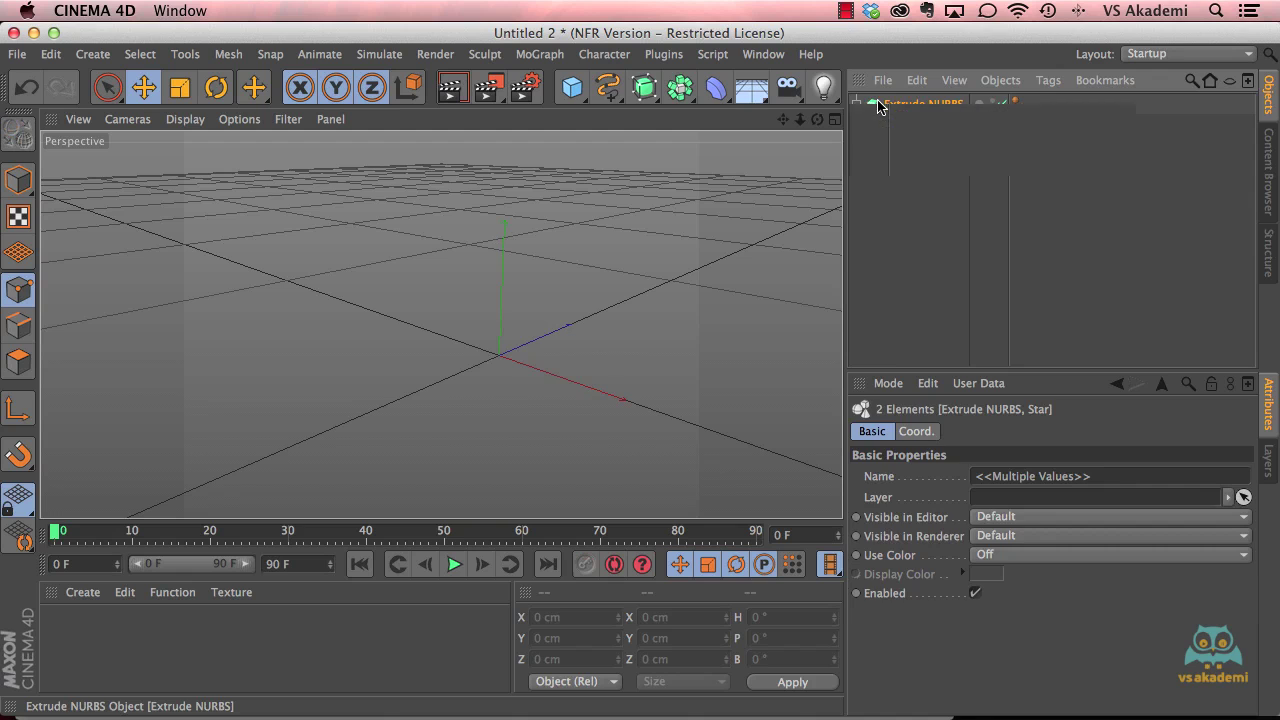
- Add a default cube moved back along the Z axis and a default cylinder at the origin
left_click(573, 82)
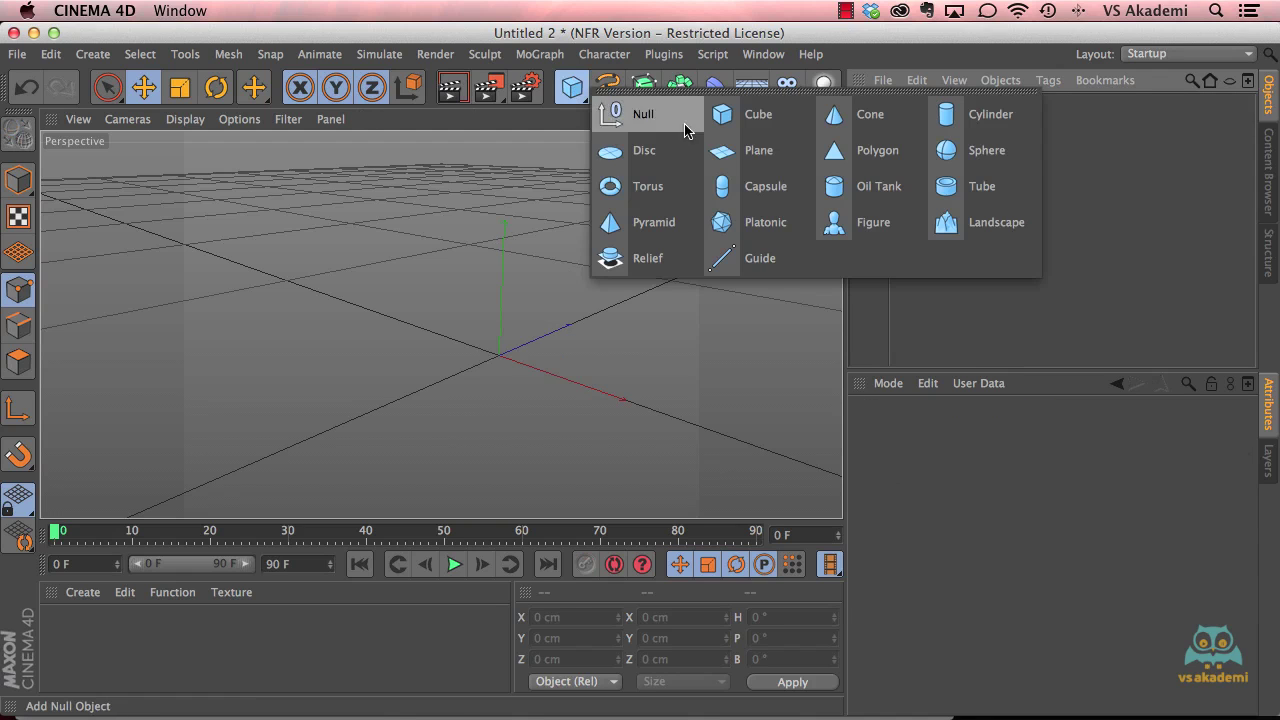
left_click(722, 114)
mouse_move(558, 334)
left_mouse_down()
mouse_move(600, 316)
mouse_move(575, 316)
left_mouse_up()
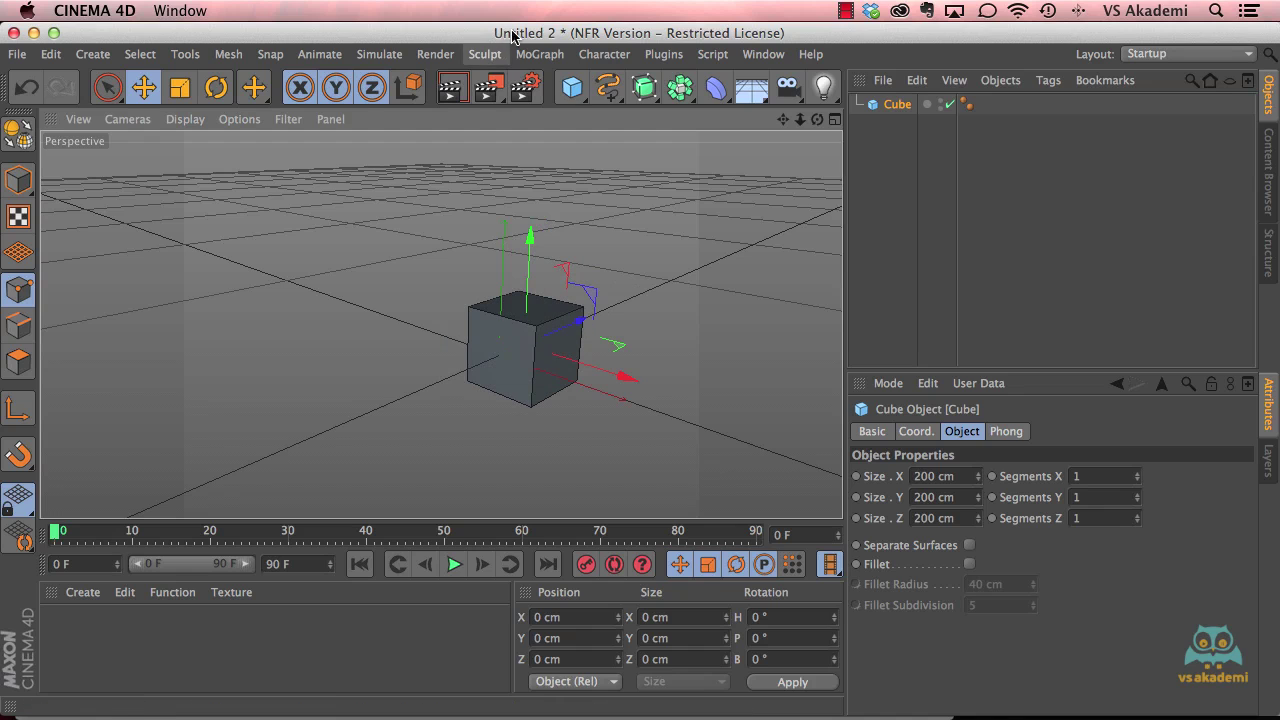
left_click(572, 87)
left_click(927, 118)
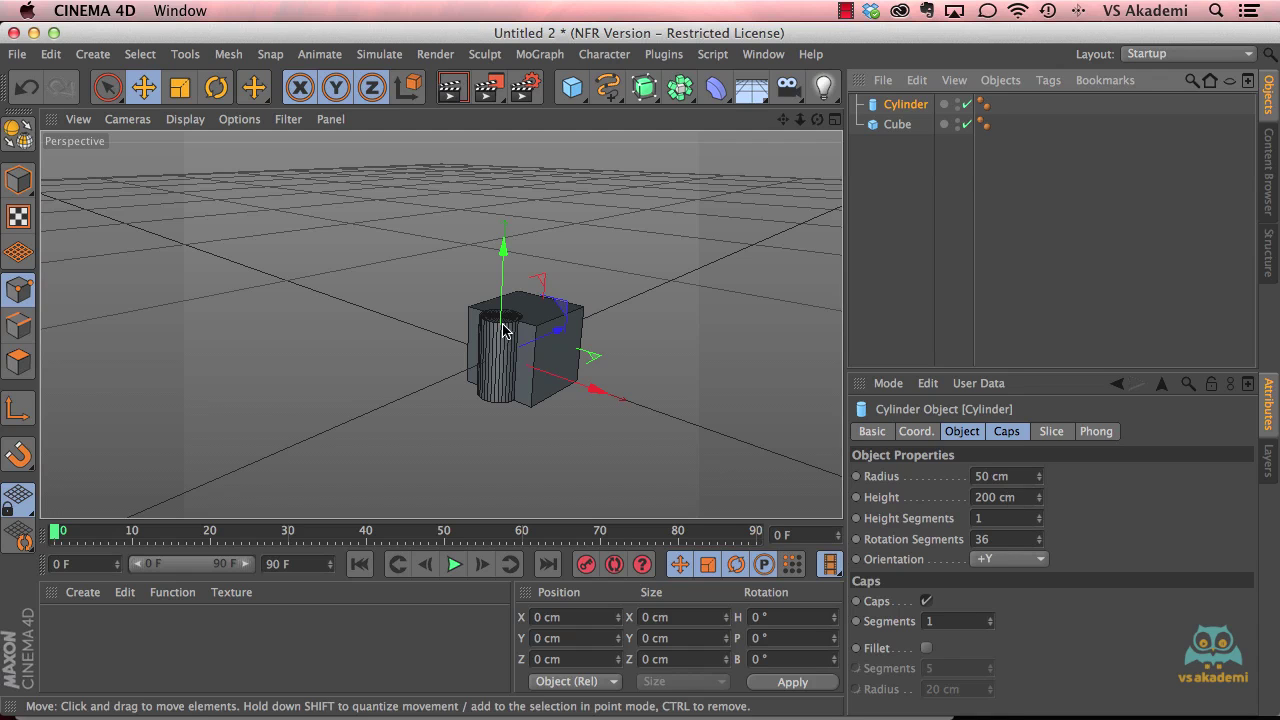
- Add a Boole object and nest the cube and, below it, the cylinder inside, subtracting the cylinder from the cube
left_click(680, 87)
left_click(680, 87)
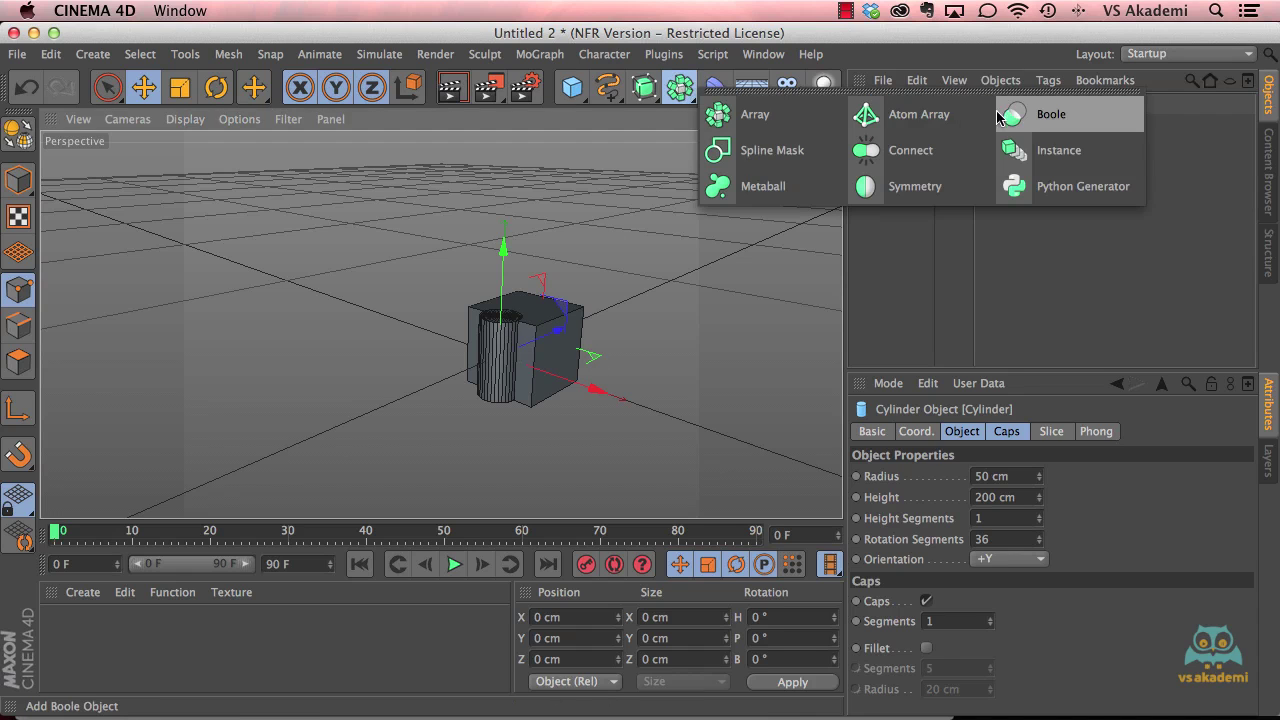
left_click(1072, 115)
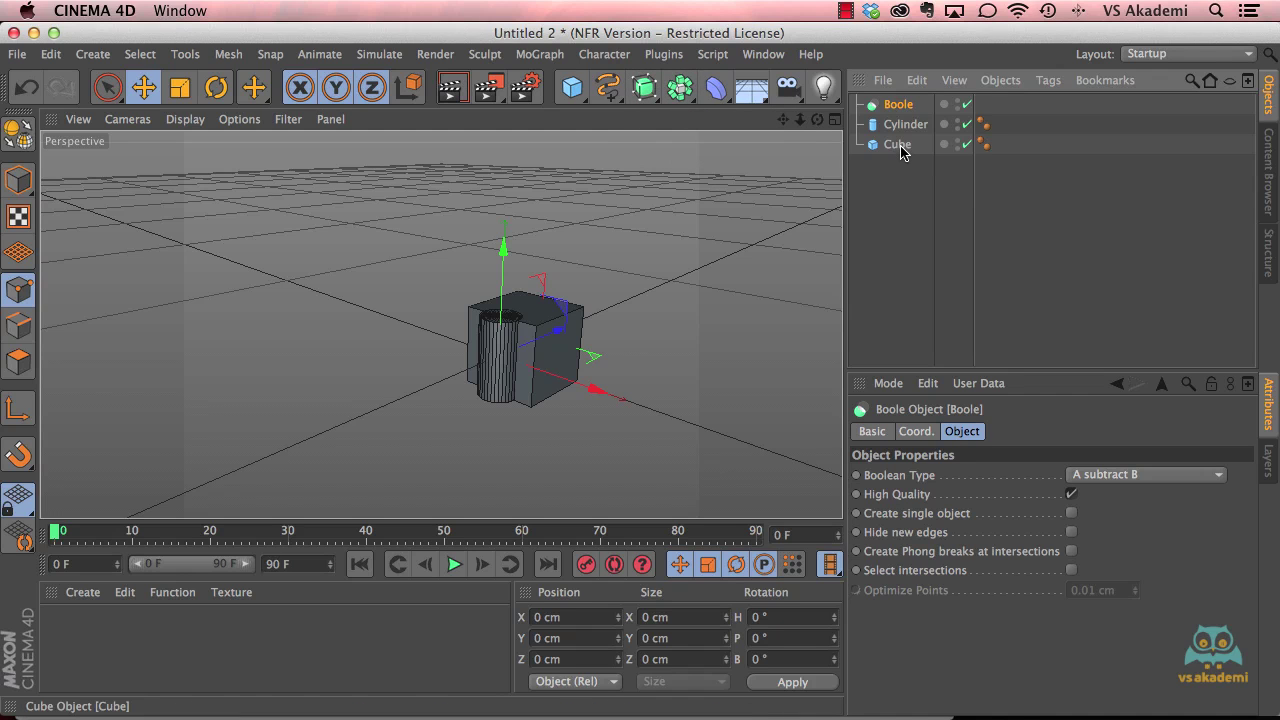
left_click_drag(900, 147, 905, 110)
left_click_drag(905, 110, 905, 106)
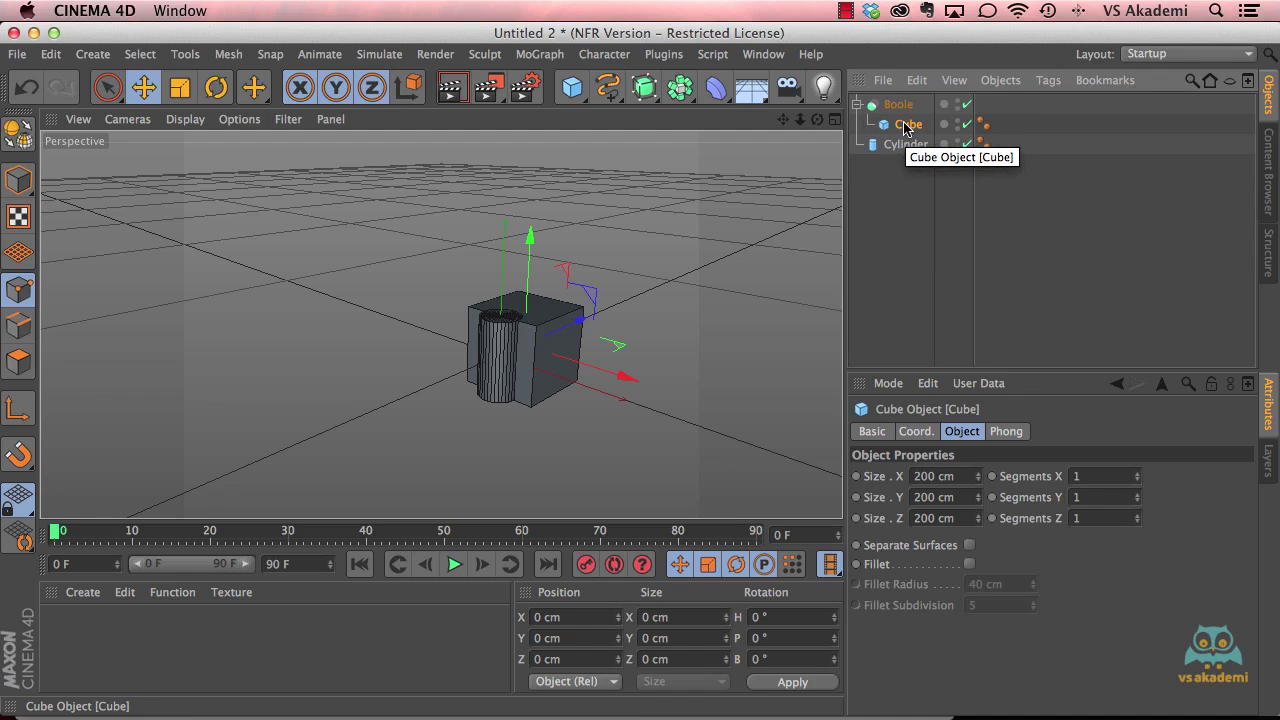
left_click_drag(903, 143, 902, 135)
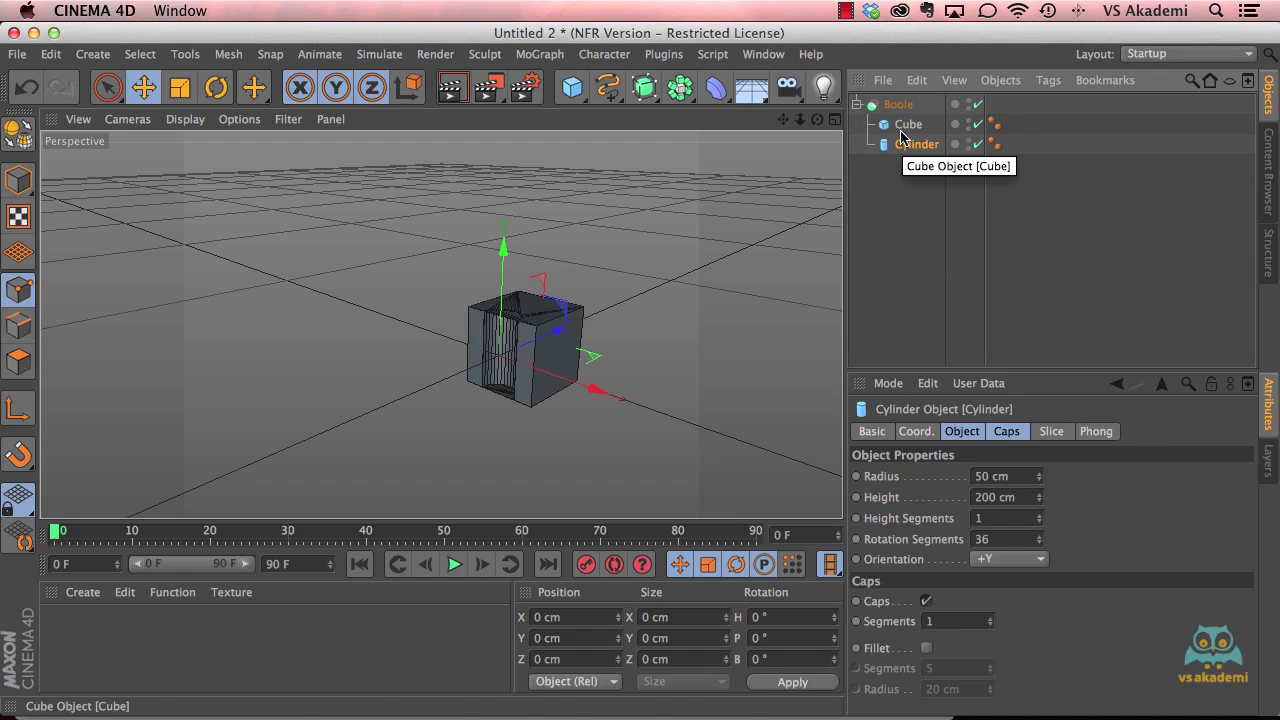
- Try a height of 208 cm for the subtracted cylinder and reduce it to 88 cm
scroll(502, 366, "up", 3)
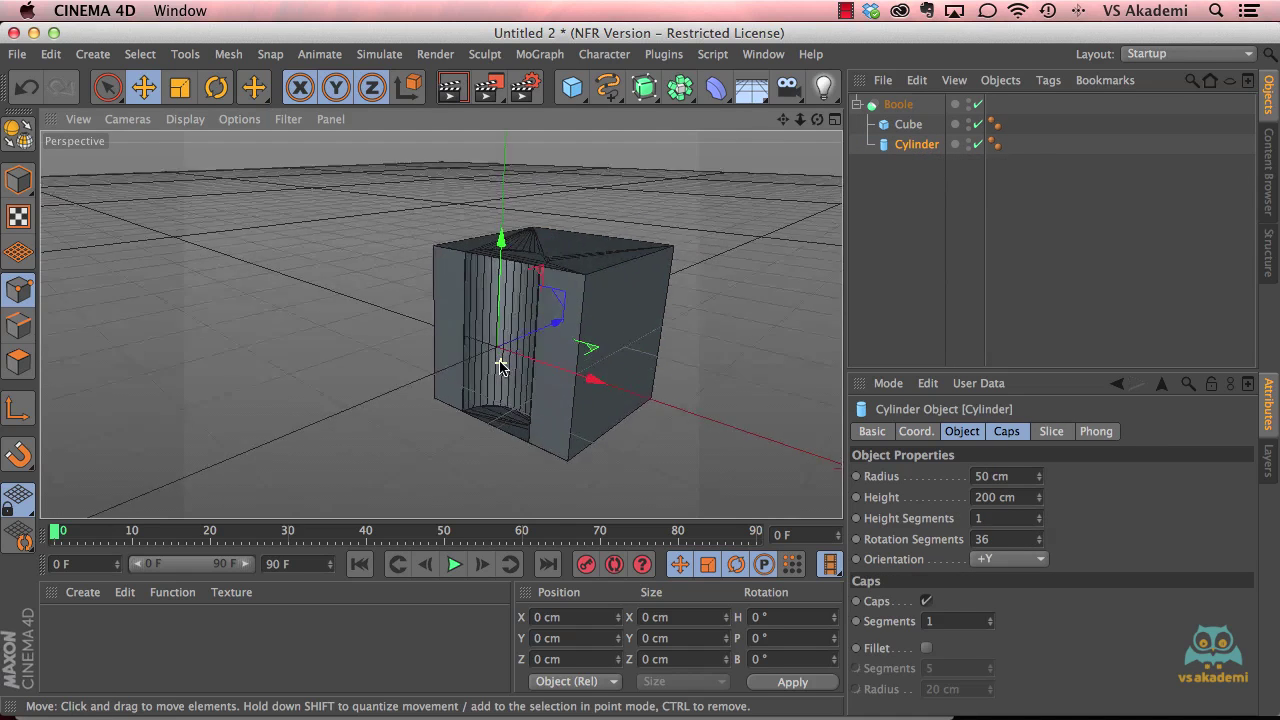
scroll(502, 366, "up", 1)
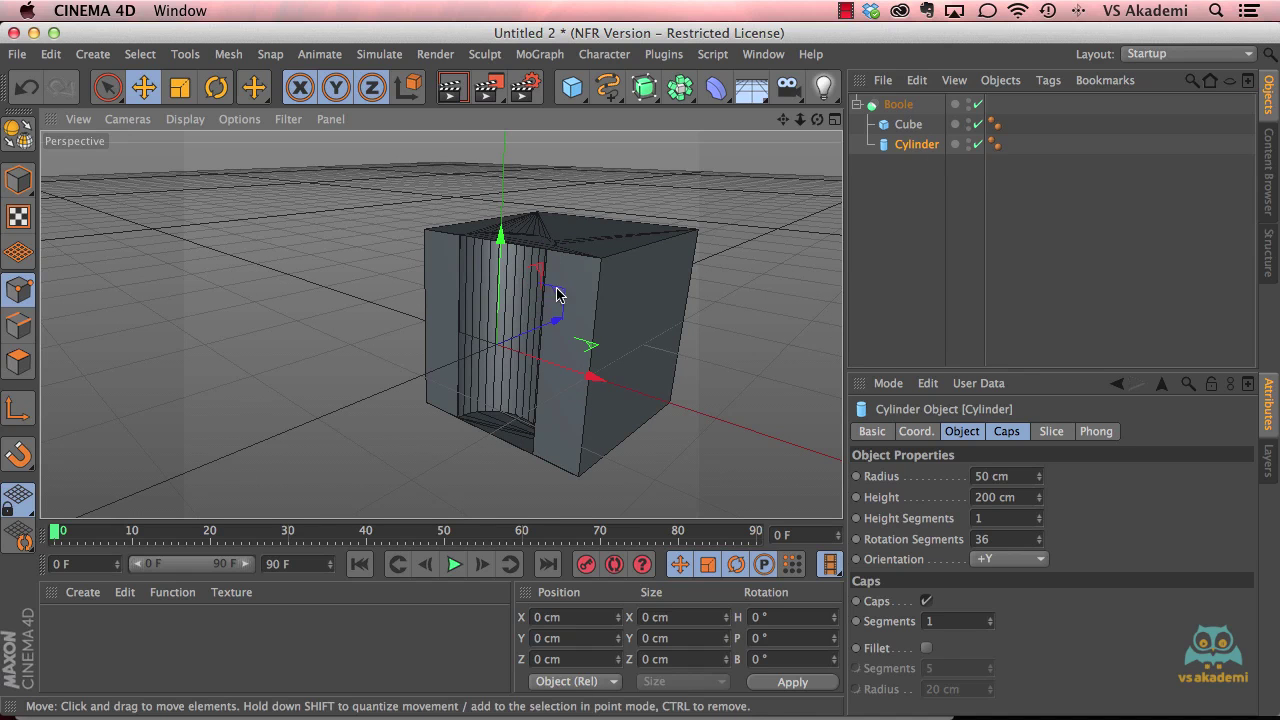
left_click_drag(557, 293, 523, 251, "alt")
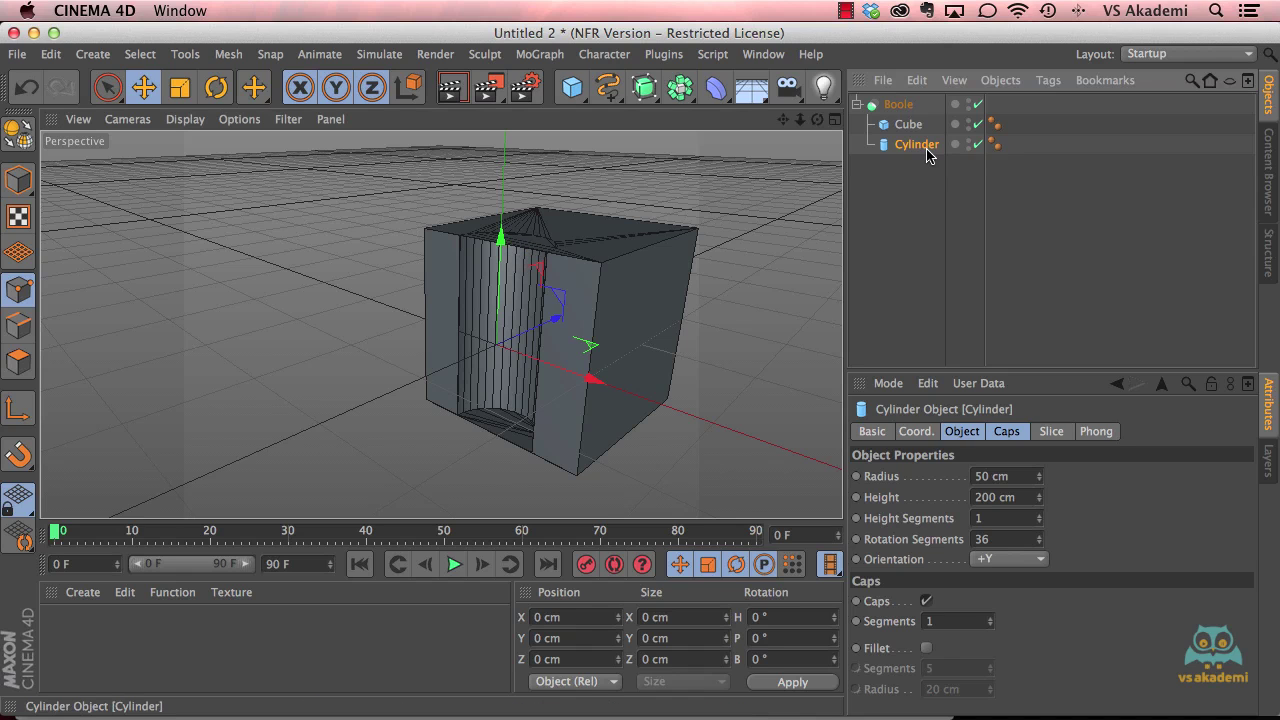
left_click_drag(1039, 497, 1039, 482)
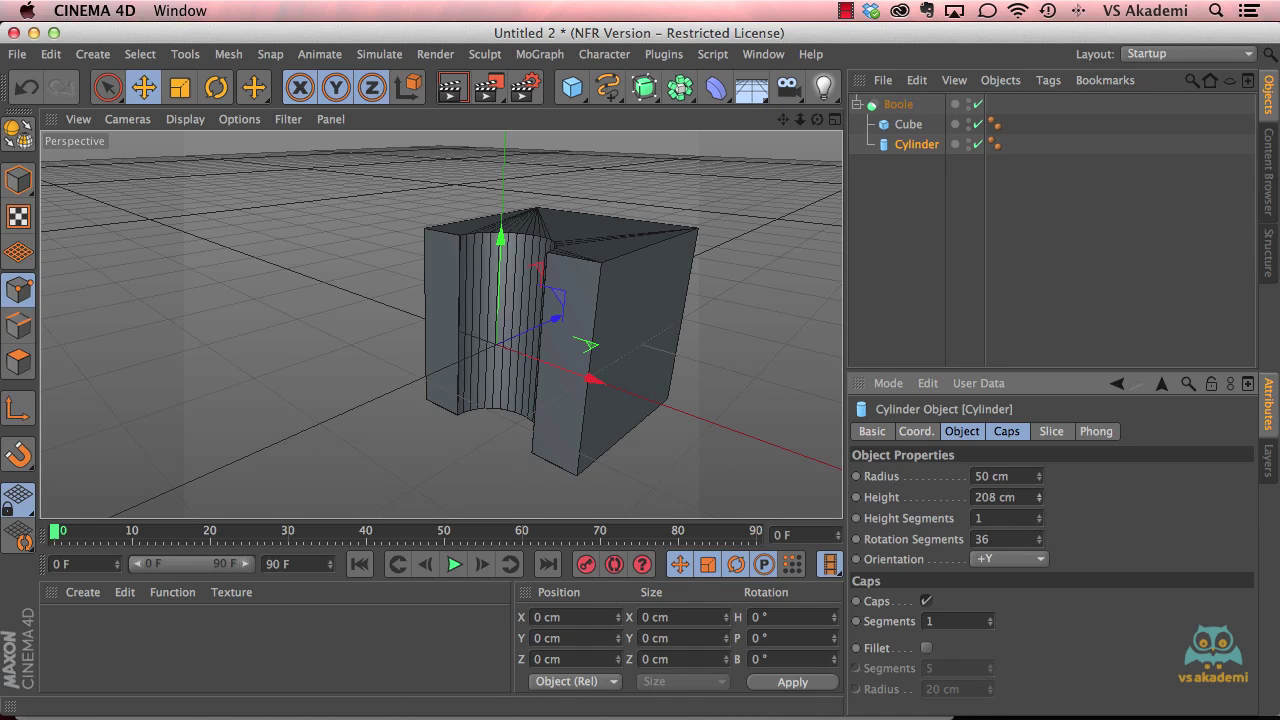
left_click_drag(1039, 497, 1039, 535)
left_click_drag(1039, 497, 1039, 510)
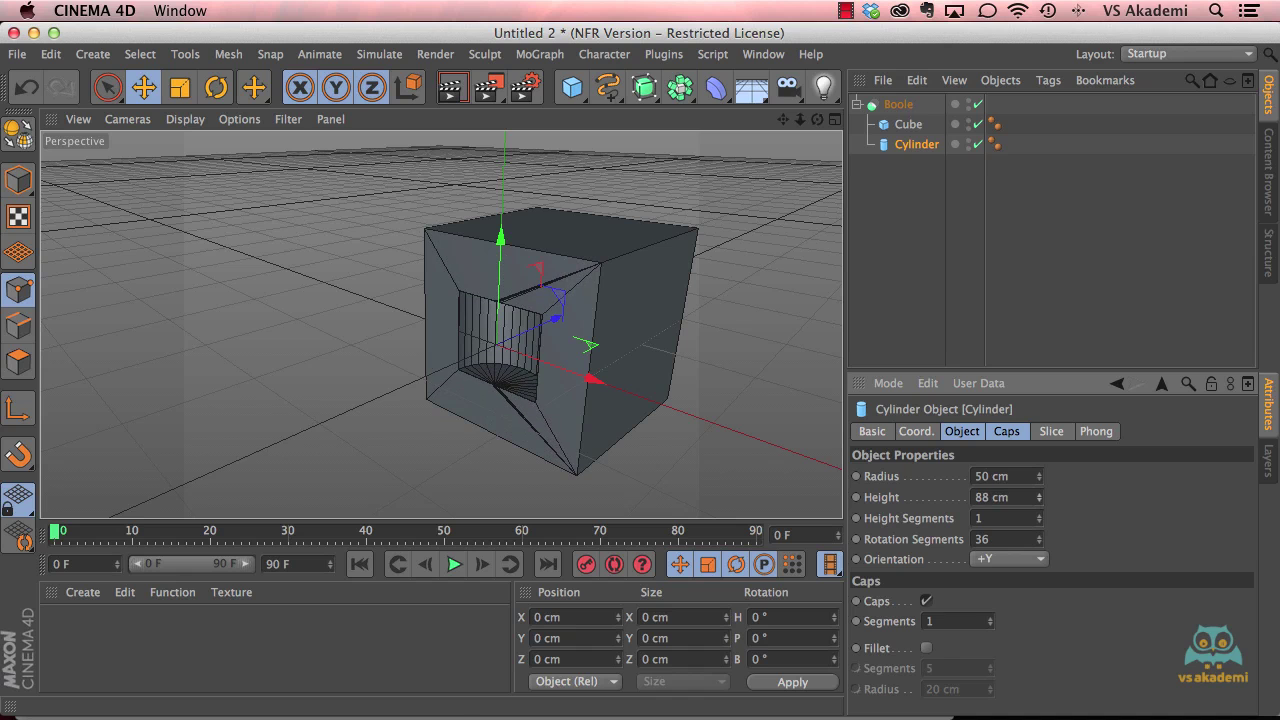
- Select the Boole together with its cube and cylinder in the object list and delete all three
left_click_drag(650, 340, 620, 266, "alt")
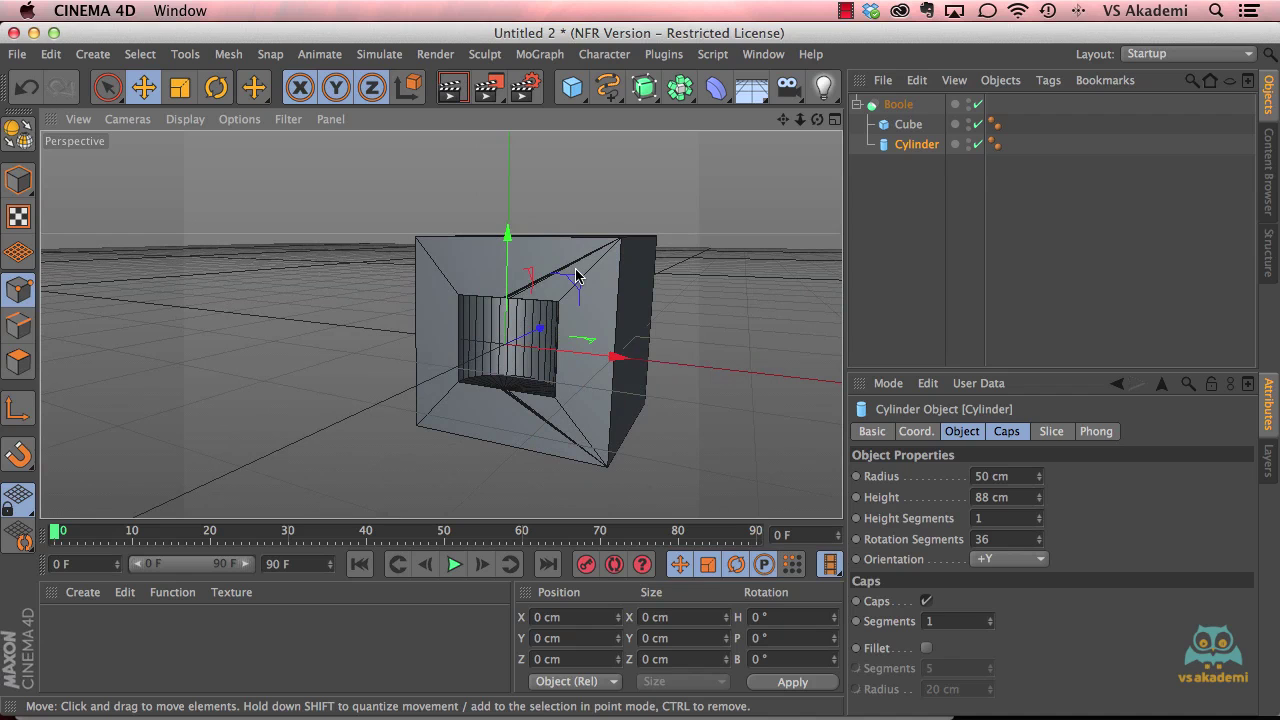
left_click_drag(905, 192, 840, 110)
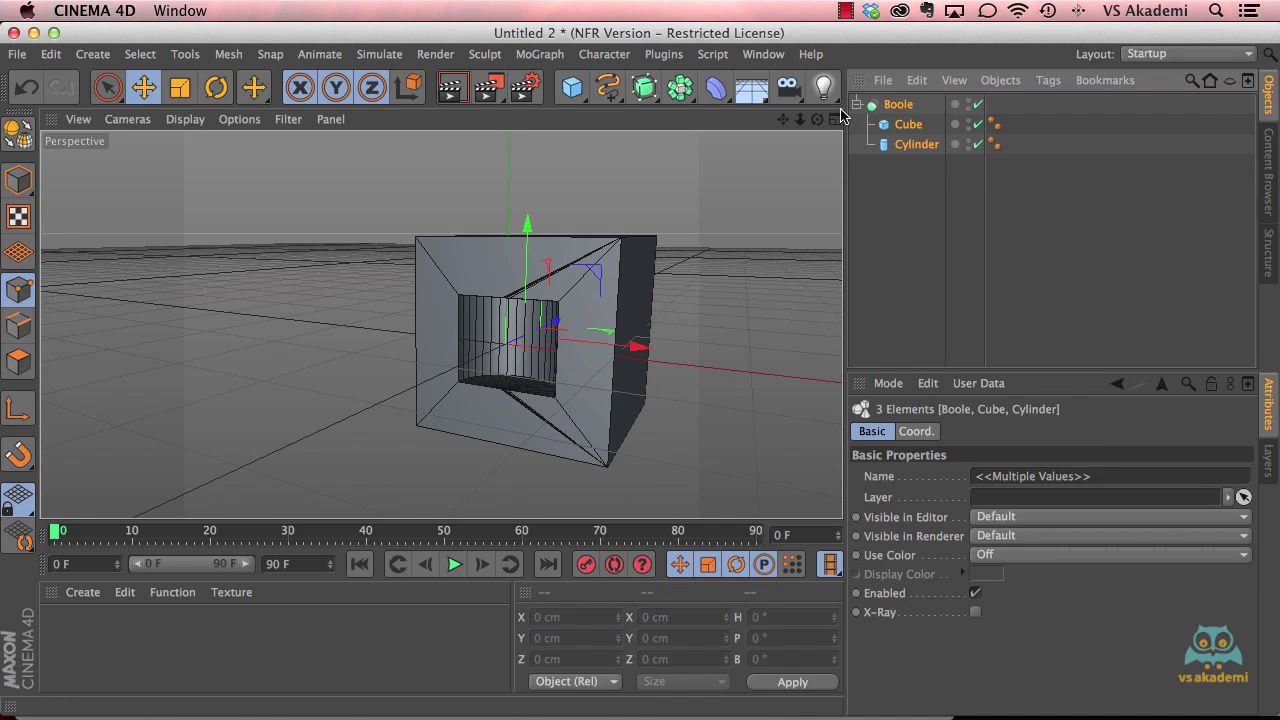
key("Delete")
- Add a default cube to the empty scene and reset the perspective view to its default framing
left_click(716, 92)
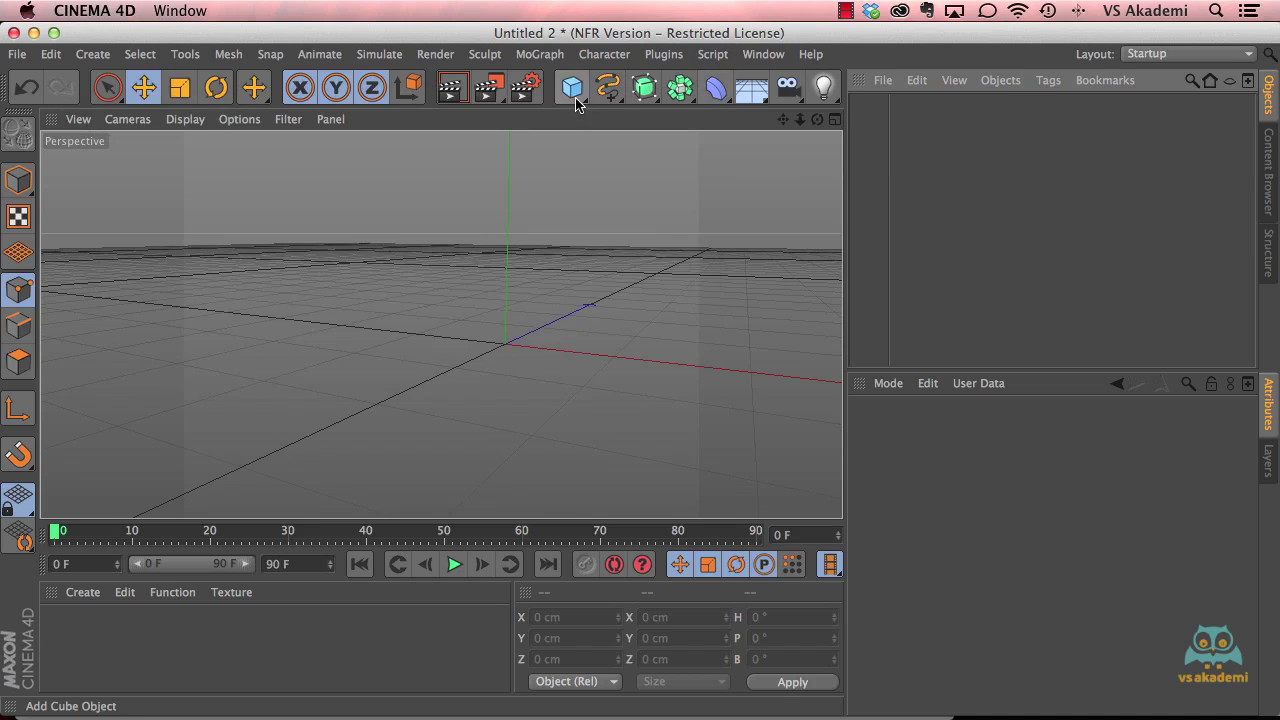
left_click(571, 86)
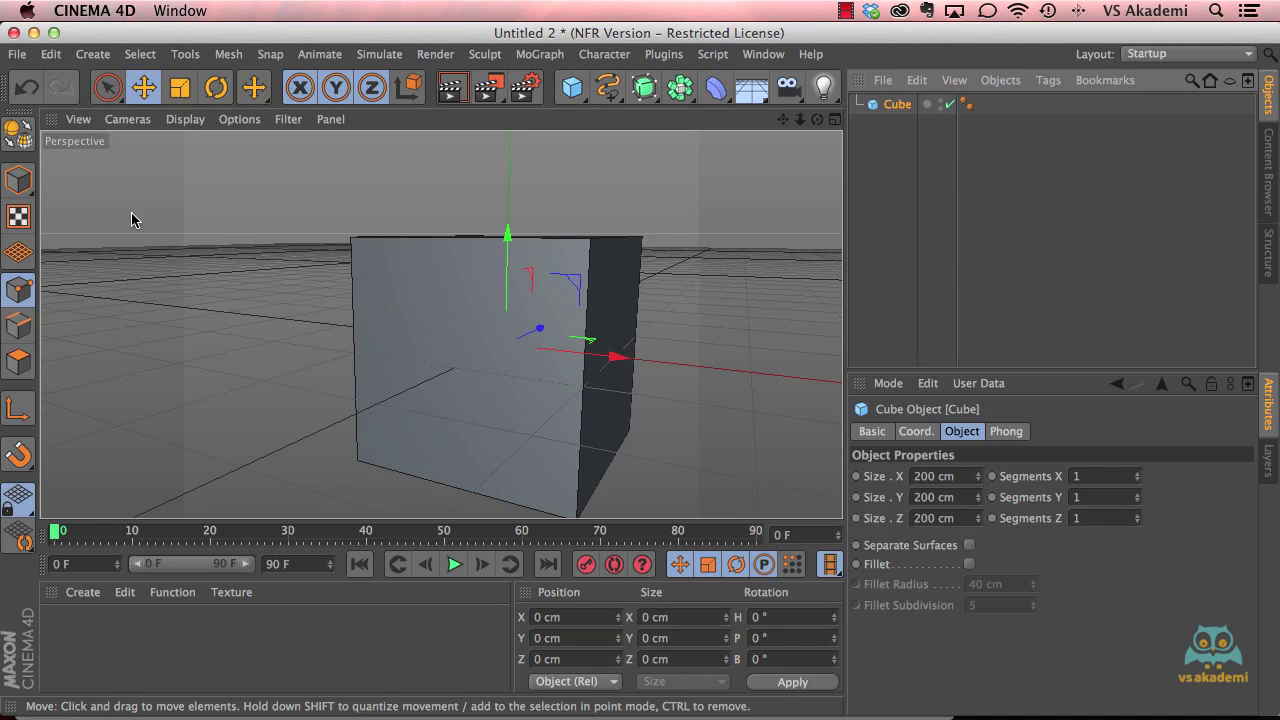
left_click(78, 119)
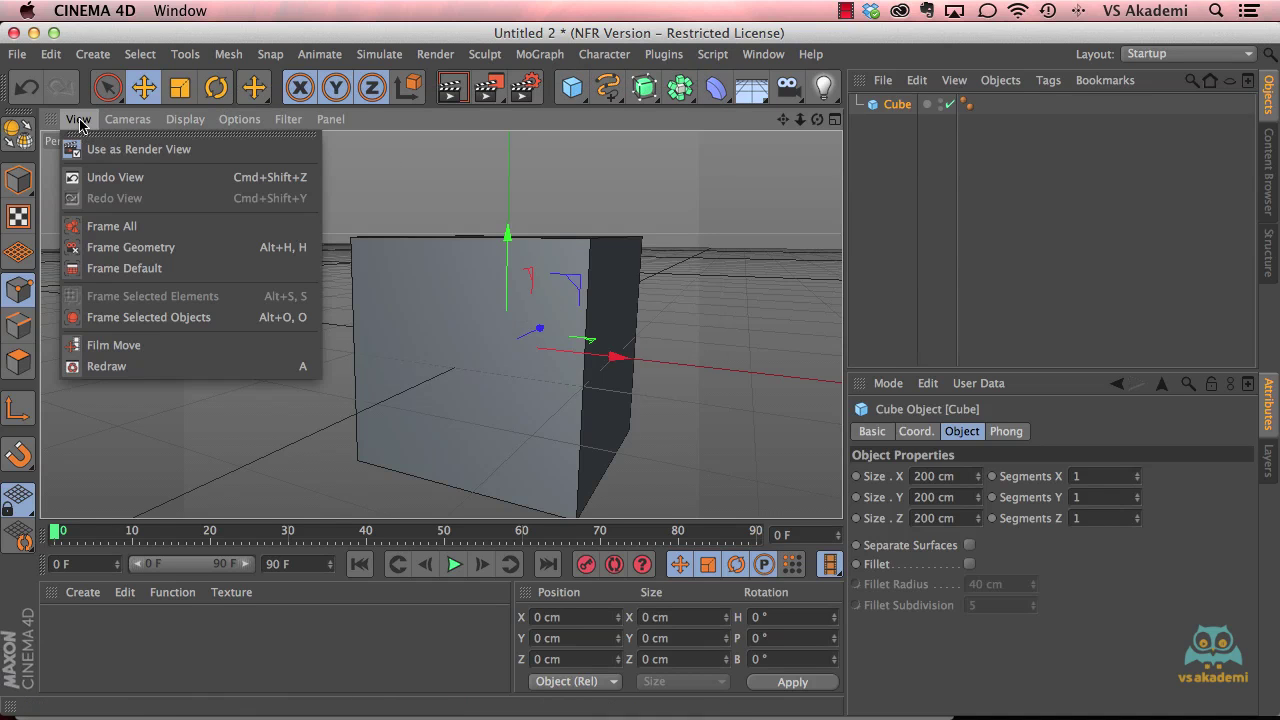
left_click(146, 270)
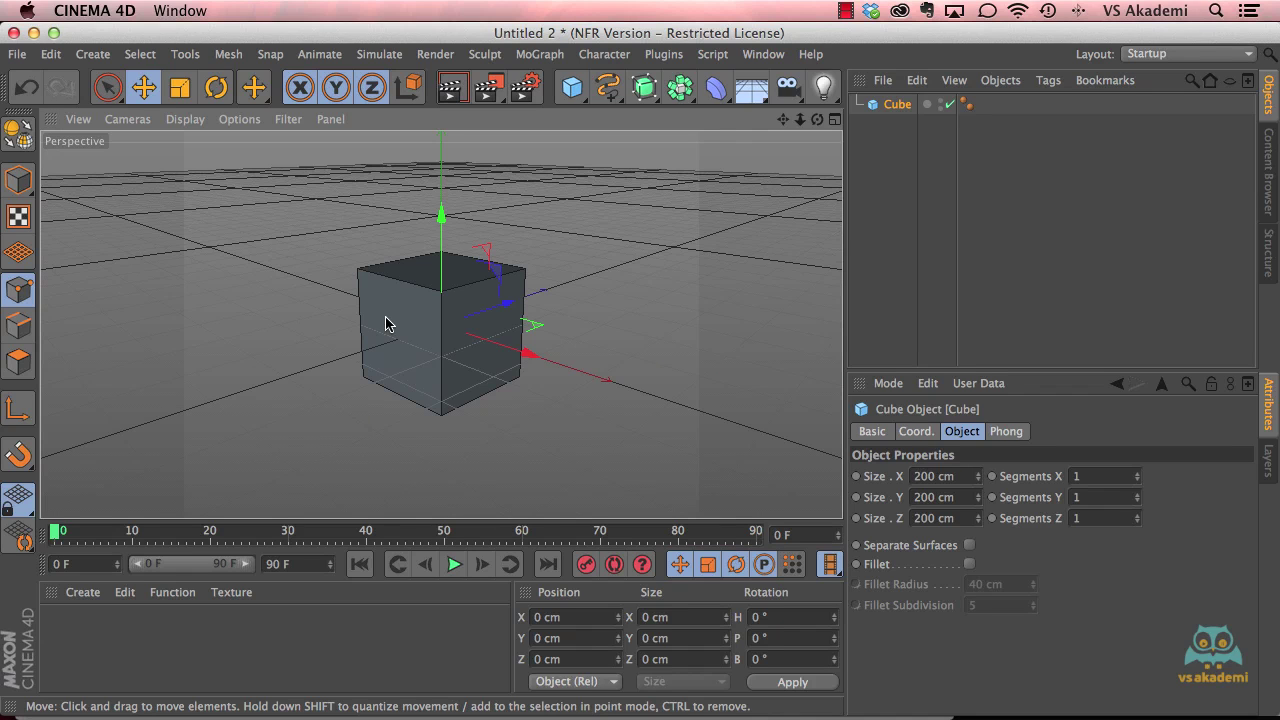
scroll(394, 322, "down", 3)
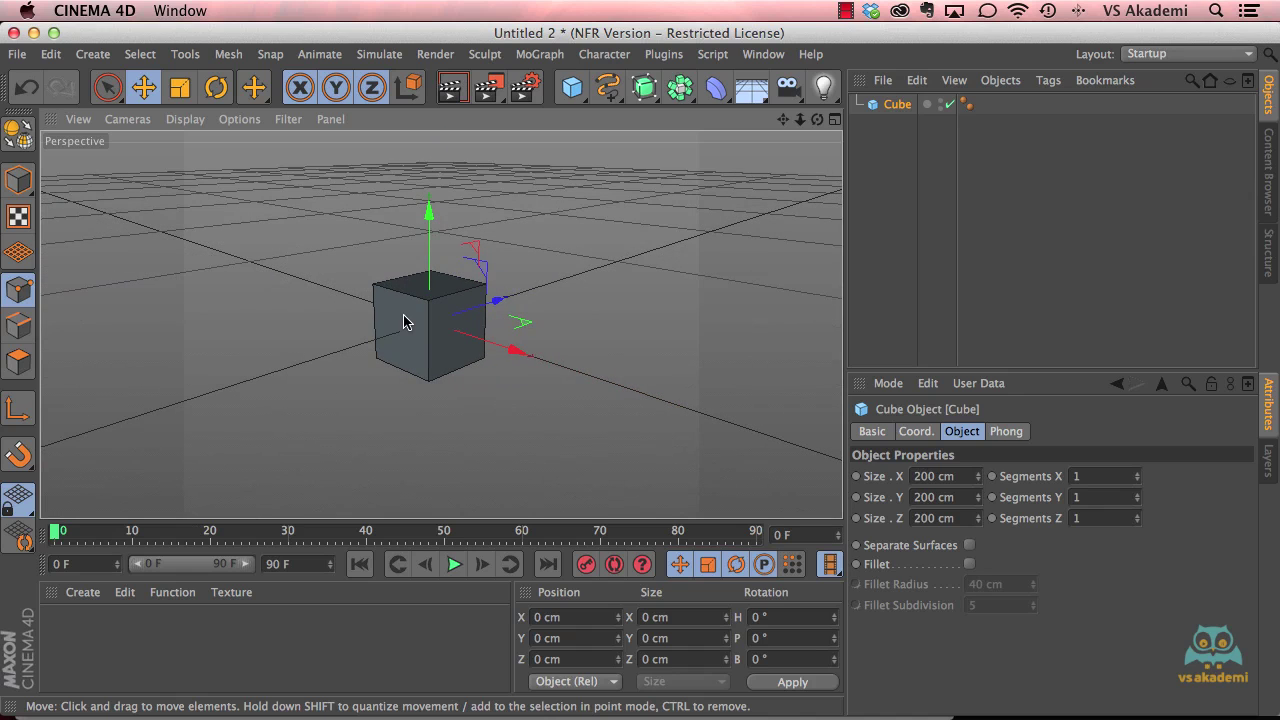
- Add a Bend deformer and nest it under the cube in the object list
left_click(716, 87)
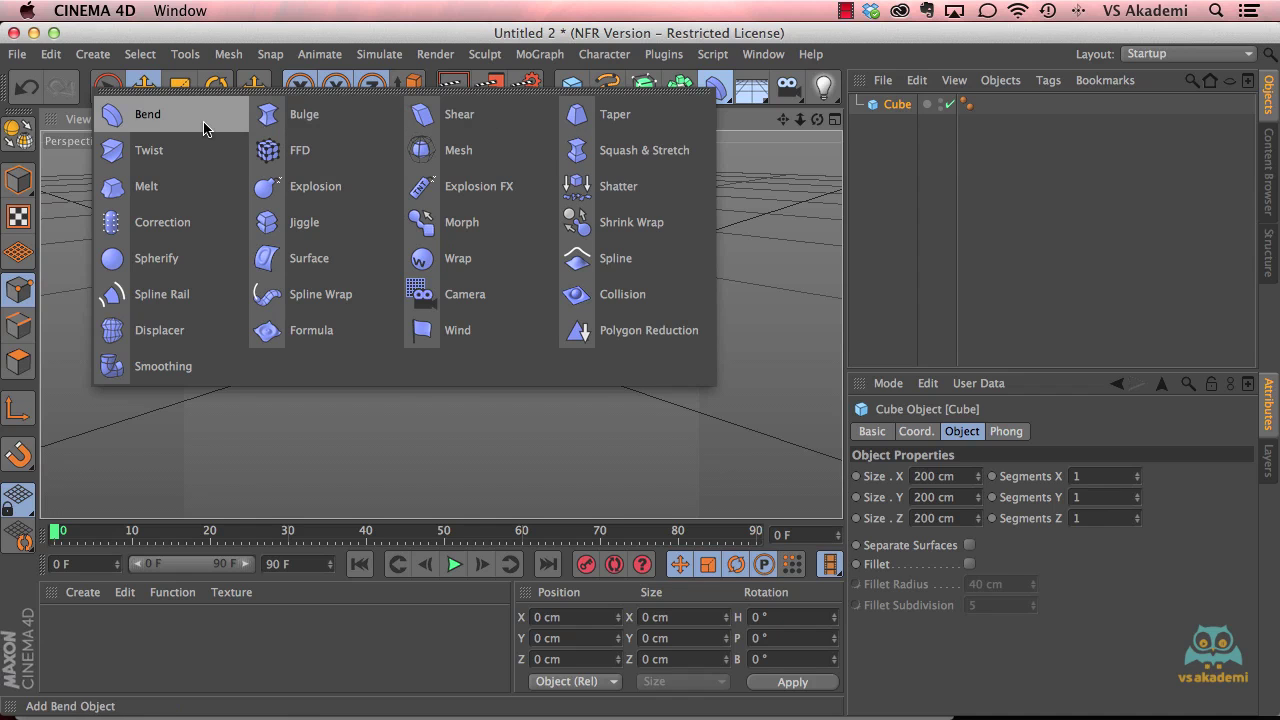
left_click(150, 116)
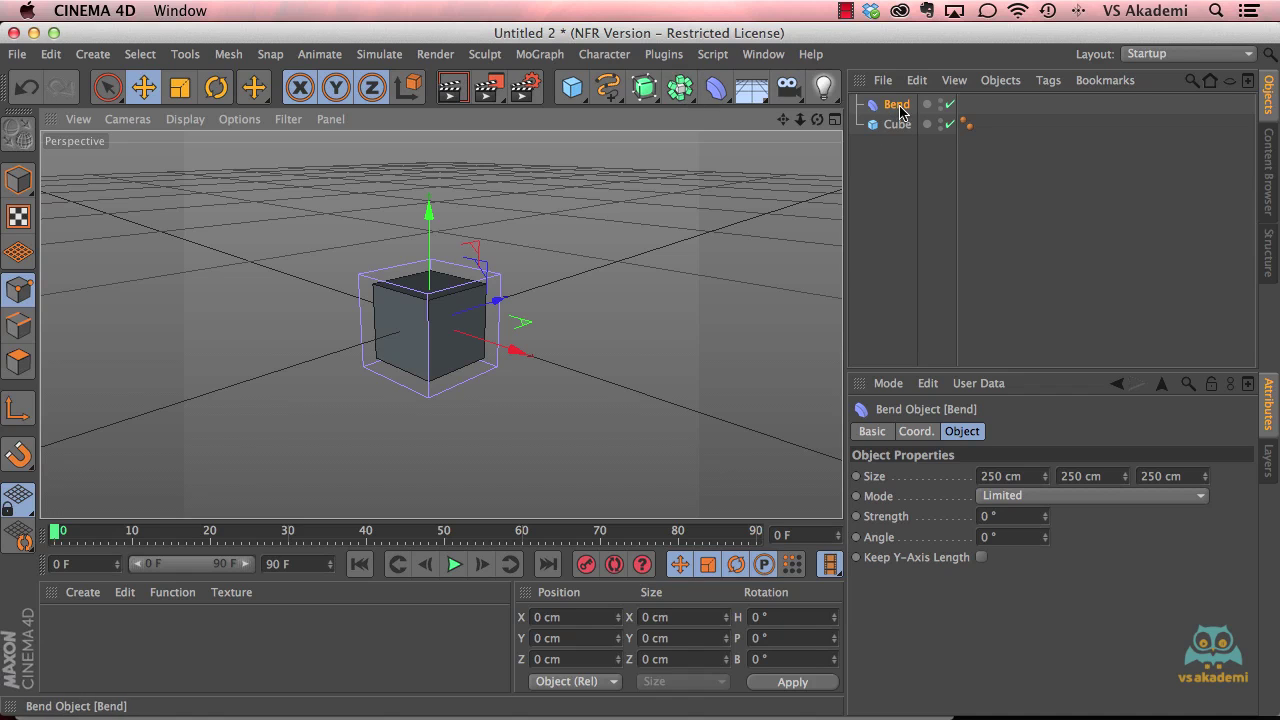
left_click_drag(895, 108, 901, 131)
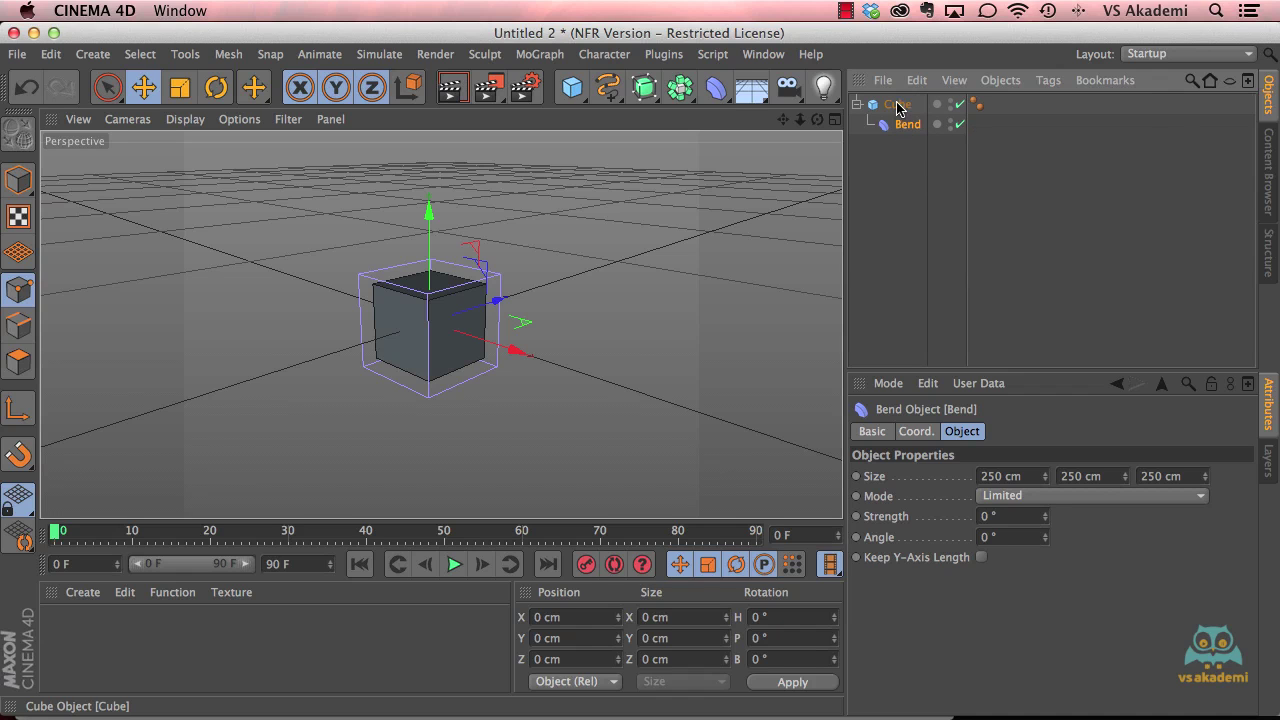
- Set the Bend deformer's size to 259 cm in X and 286 cm in Y, with a strength of 119°
left_click(896, 104)
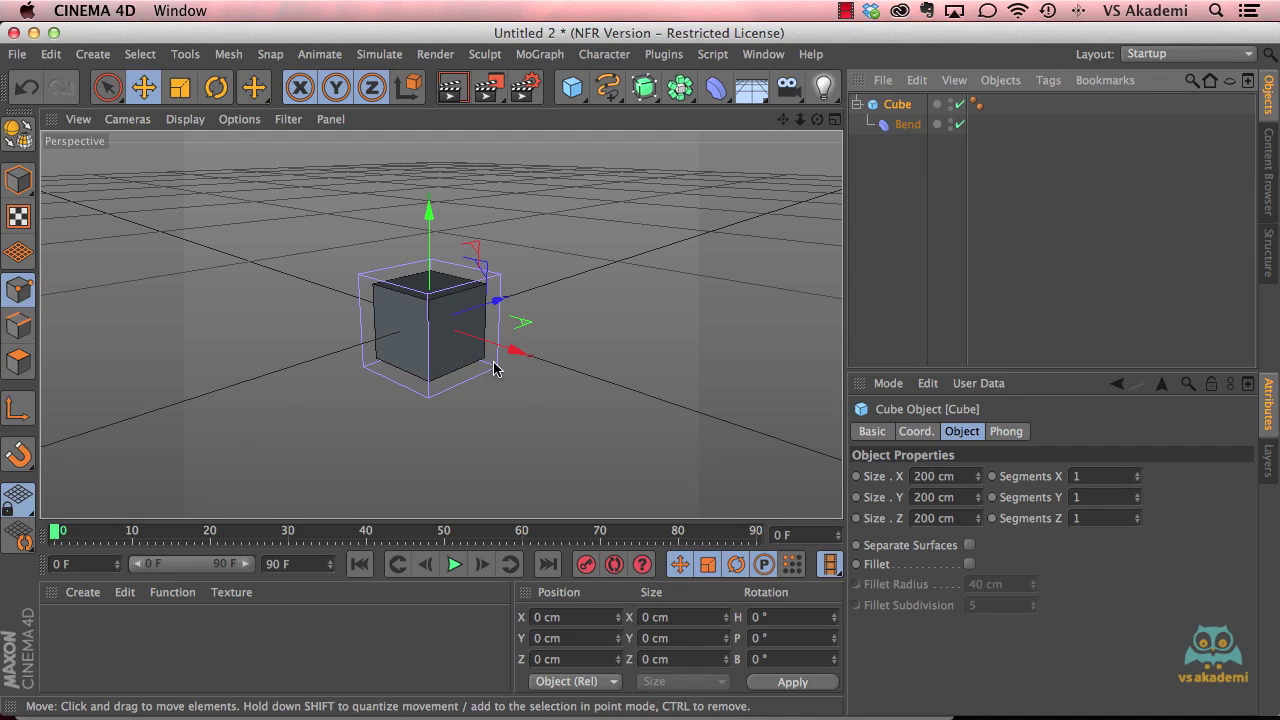
left_click(903, 128)
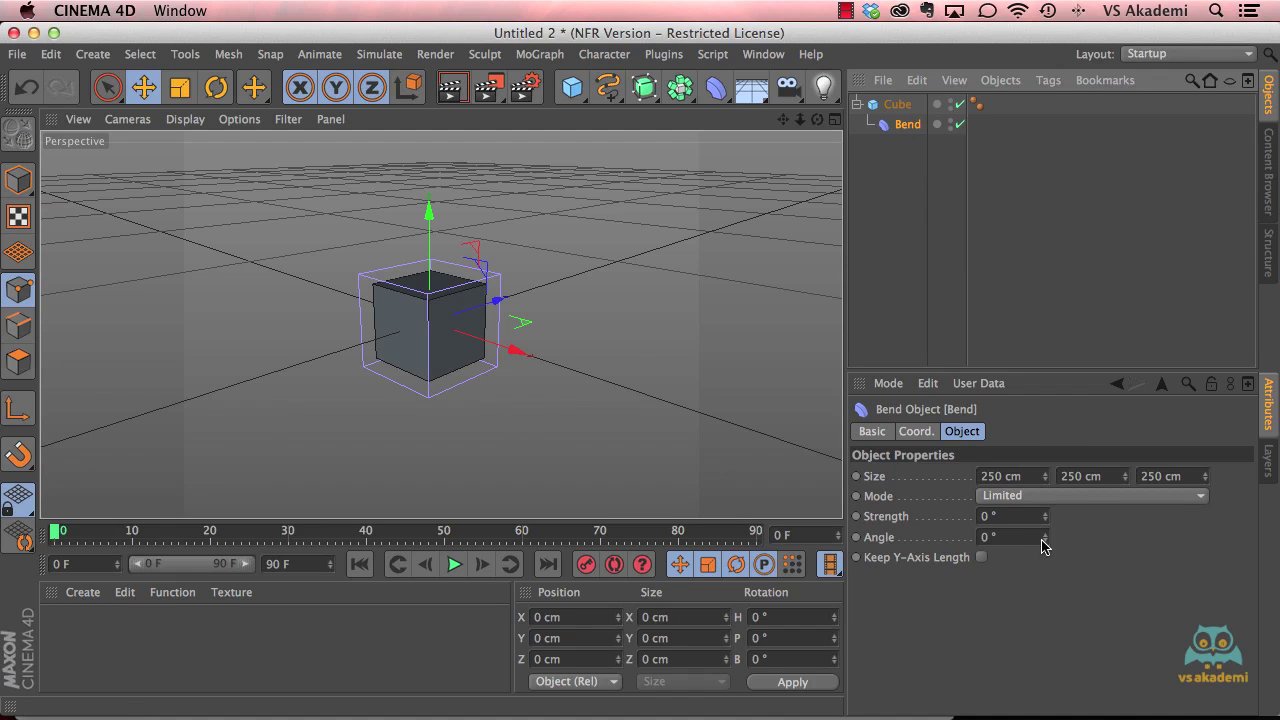
mouse_move(1045, 518)
left_mouse_down()
mouse_move(1045, 564)
mouse_move(1045, 518)
left_mouse_up()
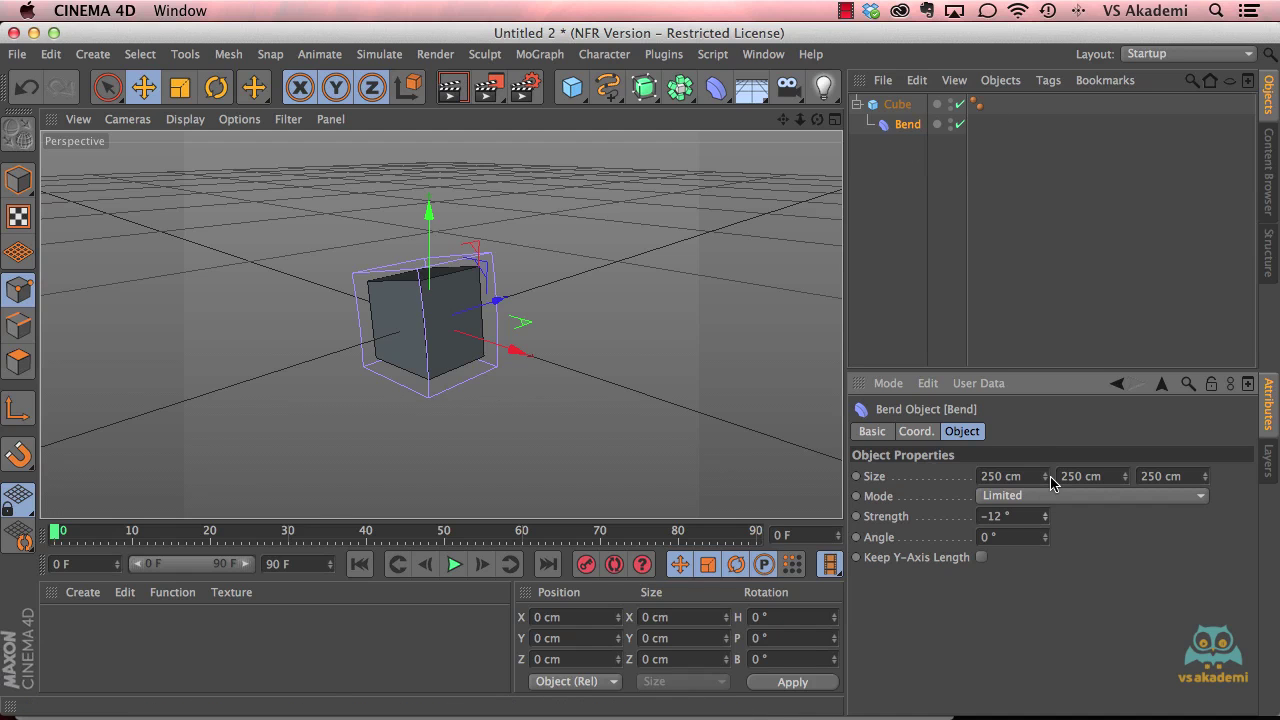
left_click_drag(1043, 479, 1161, 479)
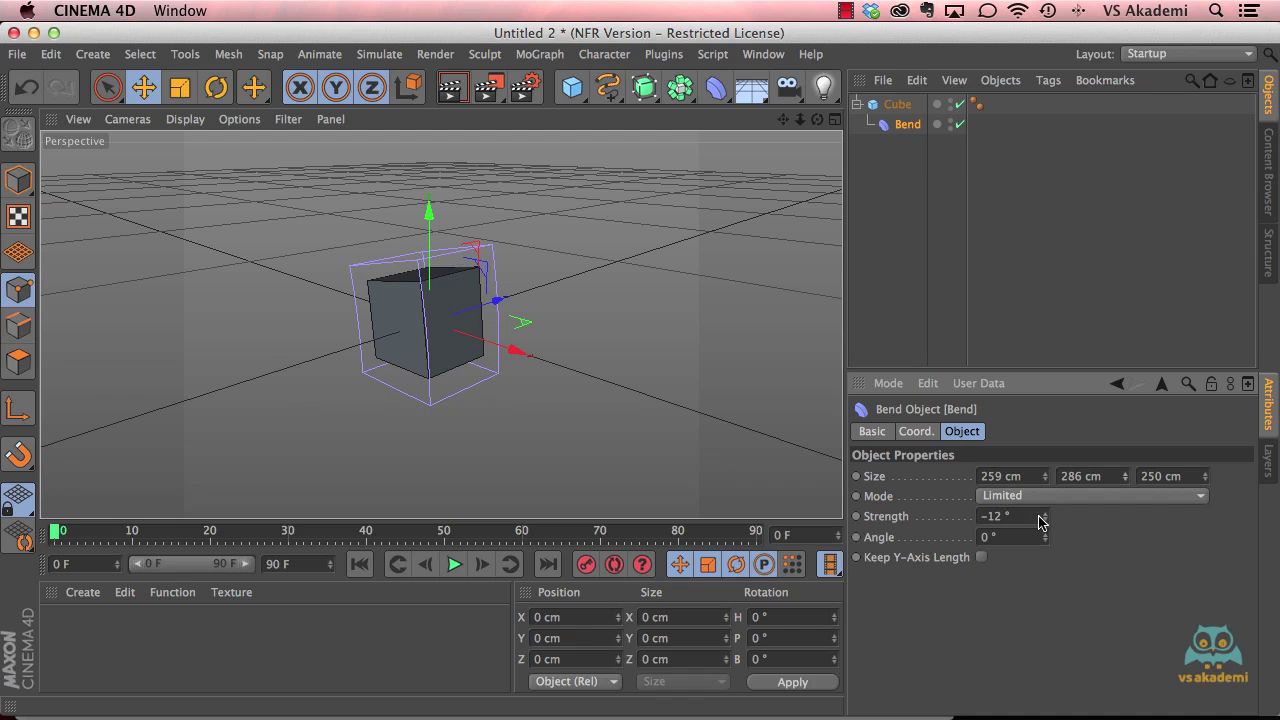
mouse_move(1043, 519)
left_mouse_down()
mouse_move(1067, 519)
mouse_move(1046, 518)
left_mouse_up()
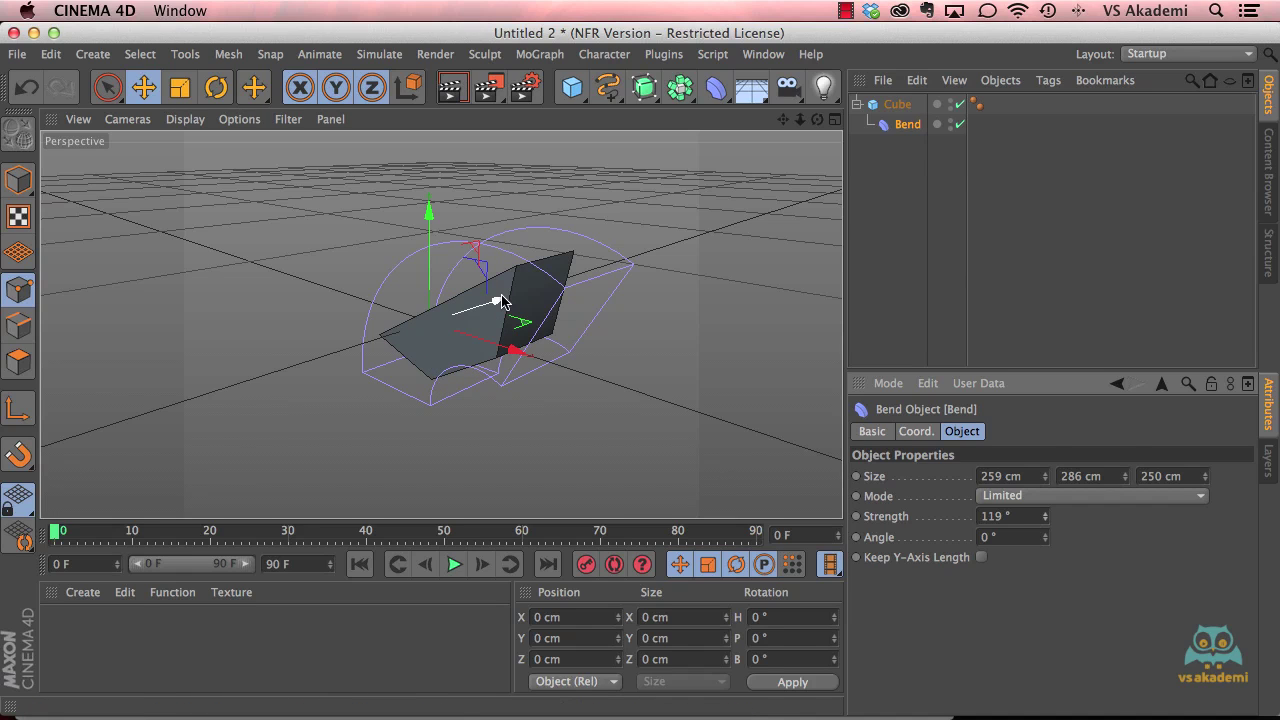
- Subdivide the cube into 11 Y segments and set the Bend to 120° strength with a 39° angle
left_click(897, 106)
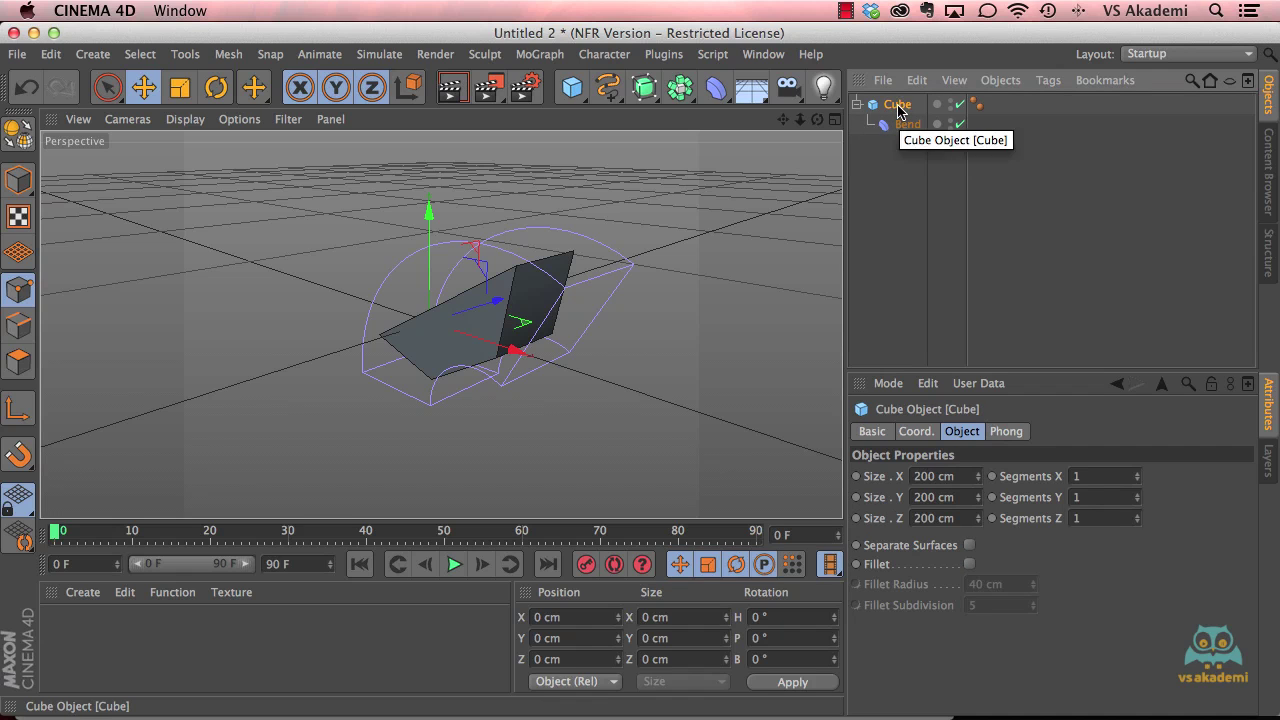
left_click_drag(1135, 502, 1139, 500)
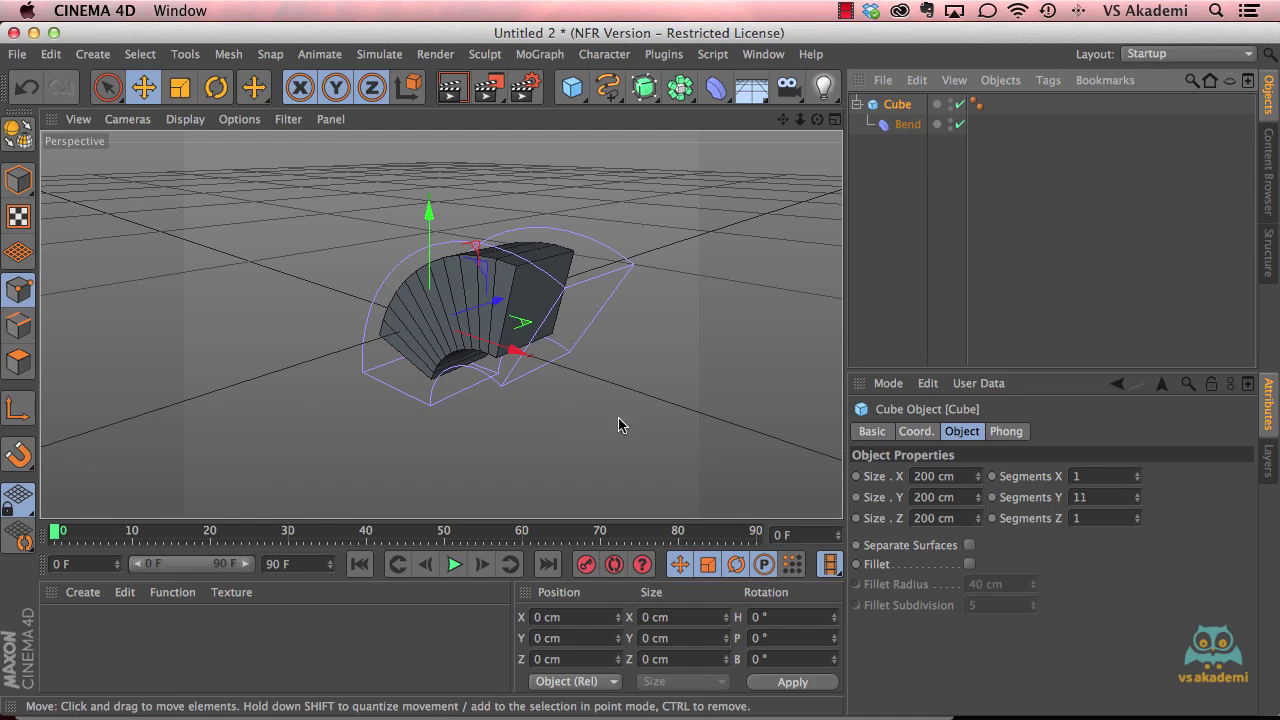
left_click(907, 126)
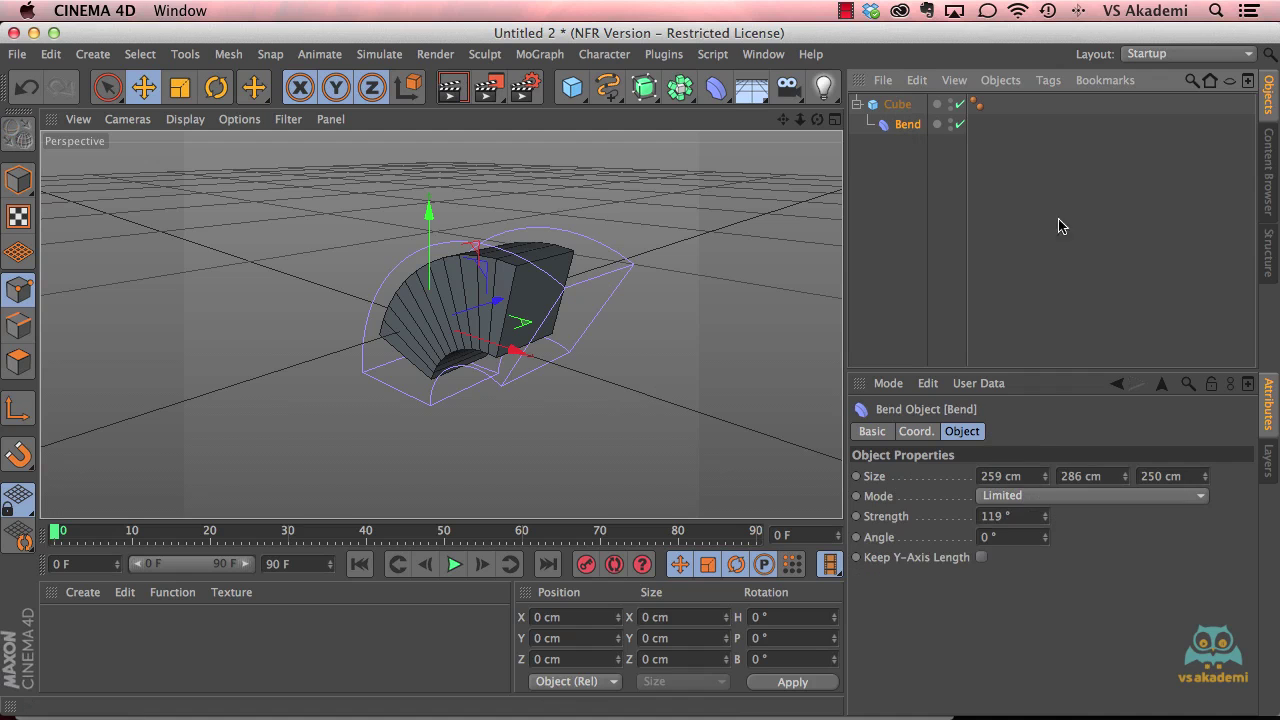
mouse_move(1040, 522)
left_mouse_down()
mouse_move(1221, 522)
mouse_move(1047, 521)
mouse_move(1038, 537)
mouse_move(1058, 537)
mouse_move(992, 537)
mouse_move(1046, 543)
left_mouse_up()
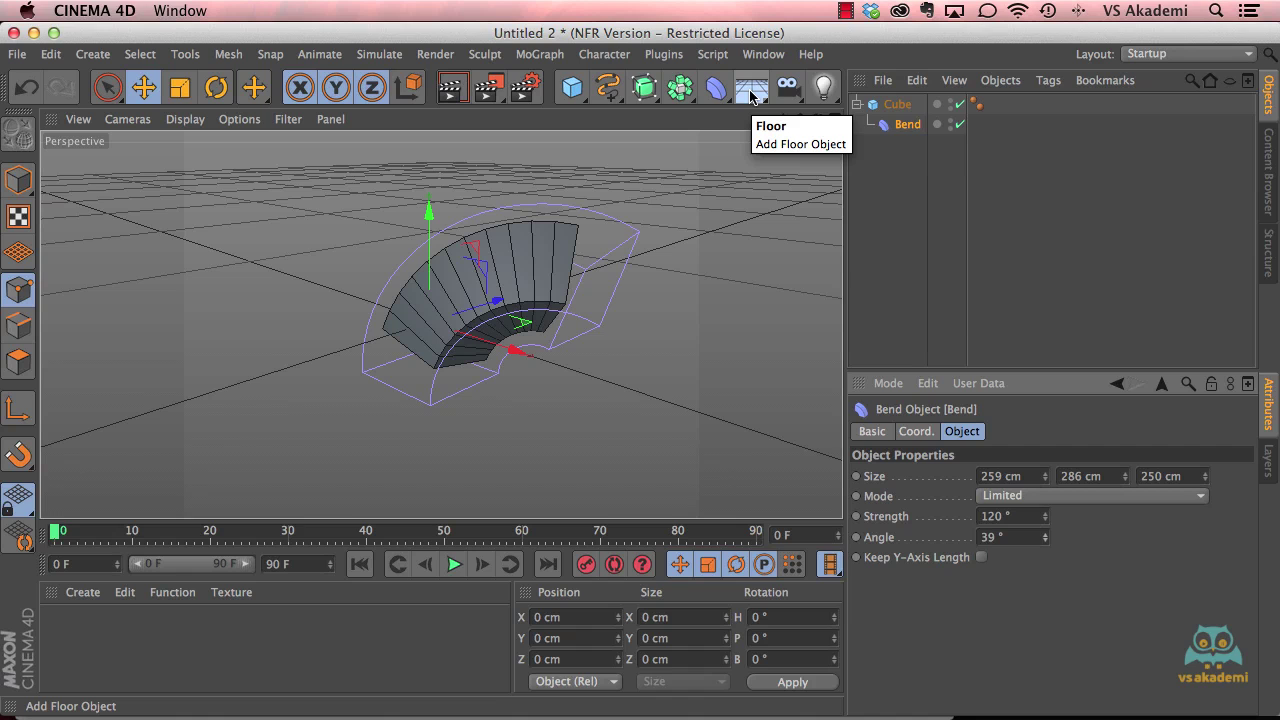
- Add a Floor object beneath the bent cube and preview the scene by rendering the active view
left_click_drag(751, 97, 850, 122)
scroll(504, 404, "down", 5)
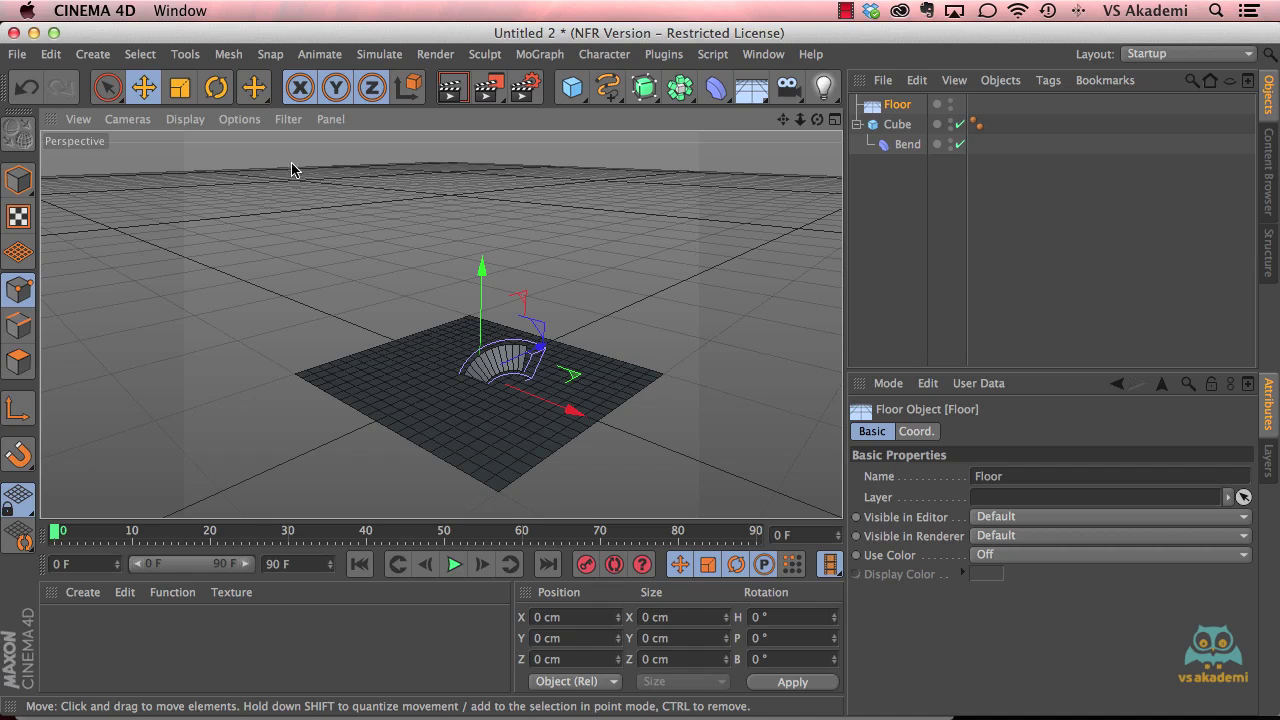
left_click(453, 90)
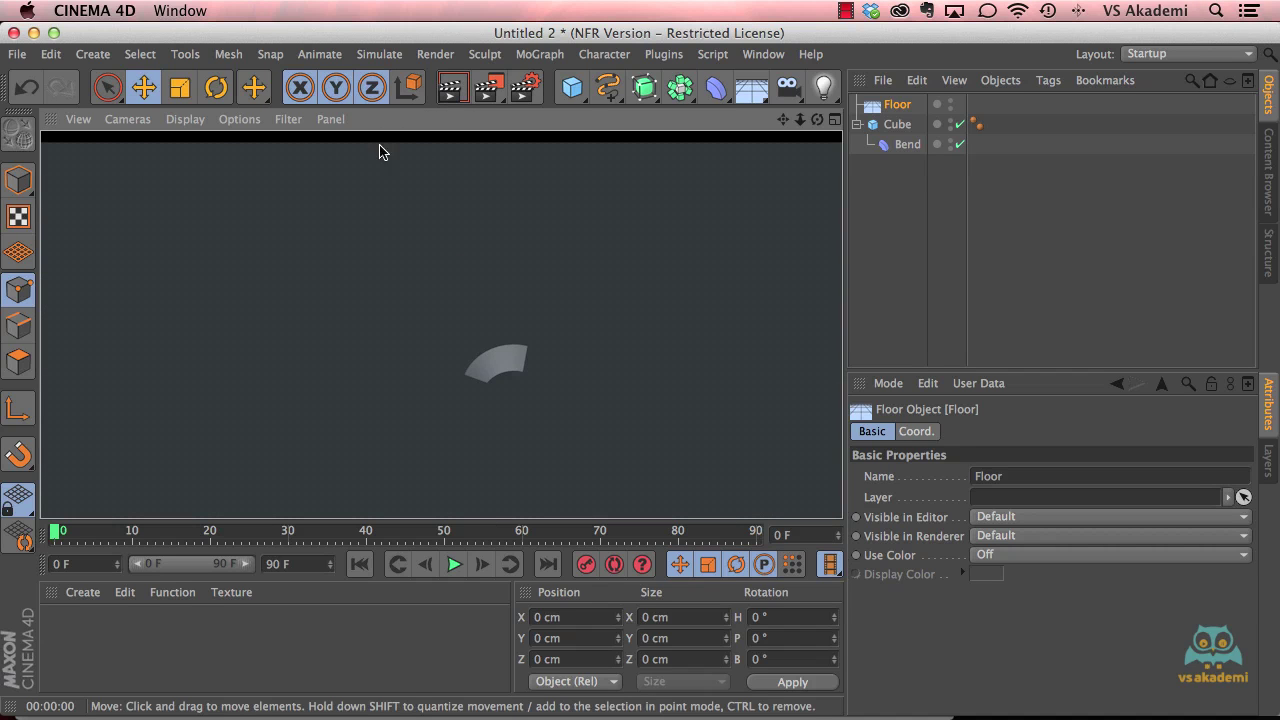
left_click(453, 90)
left_click(453, 236)
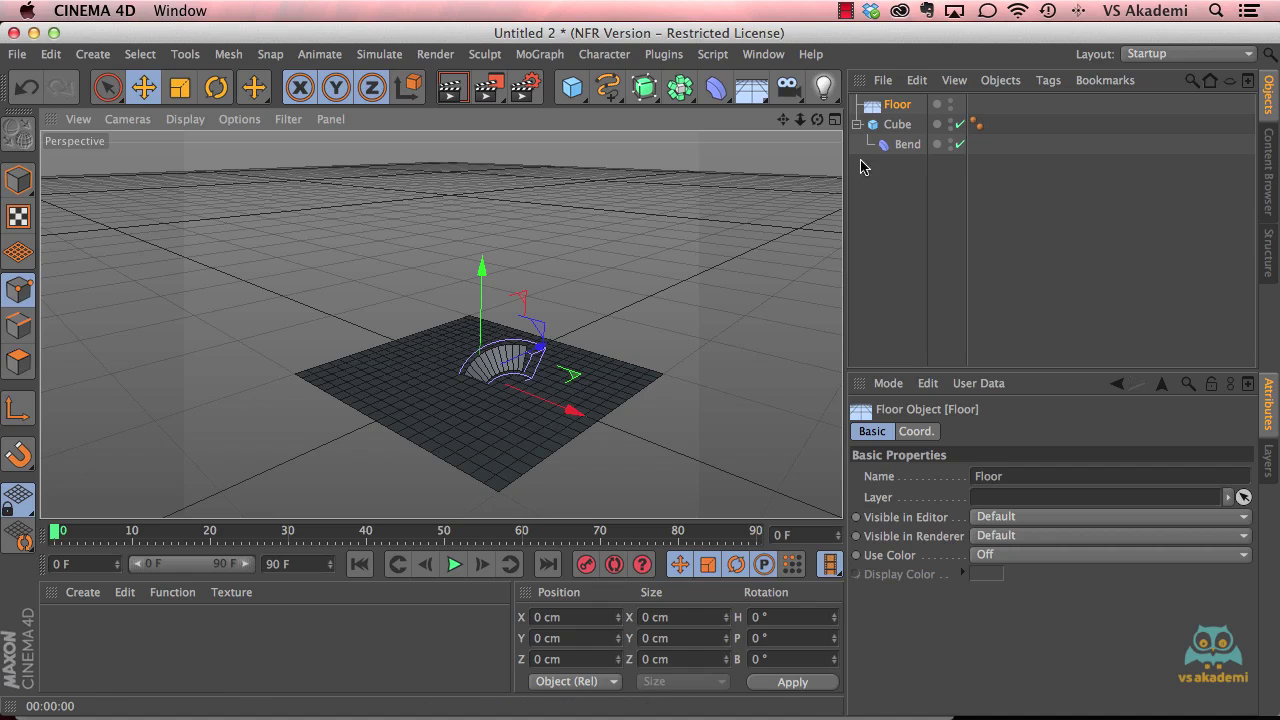
- Try adding a Motion Camera to the scene and undo it
left_click(788, 87)
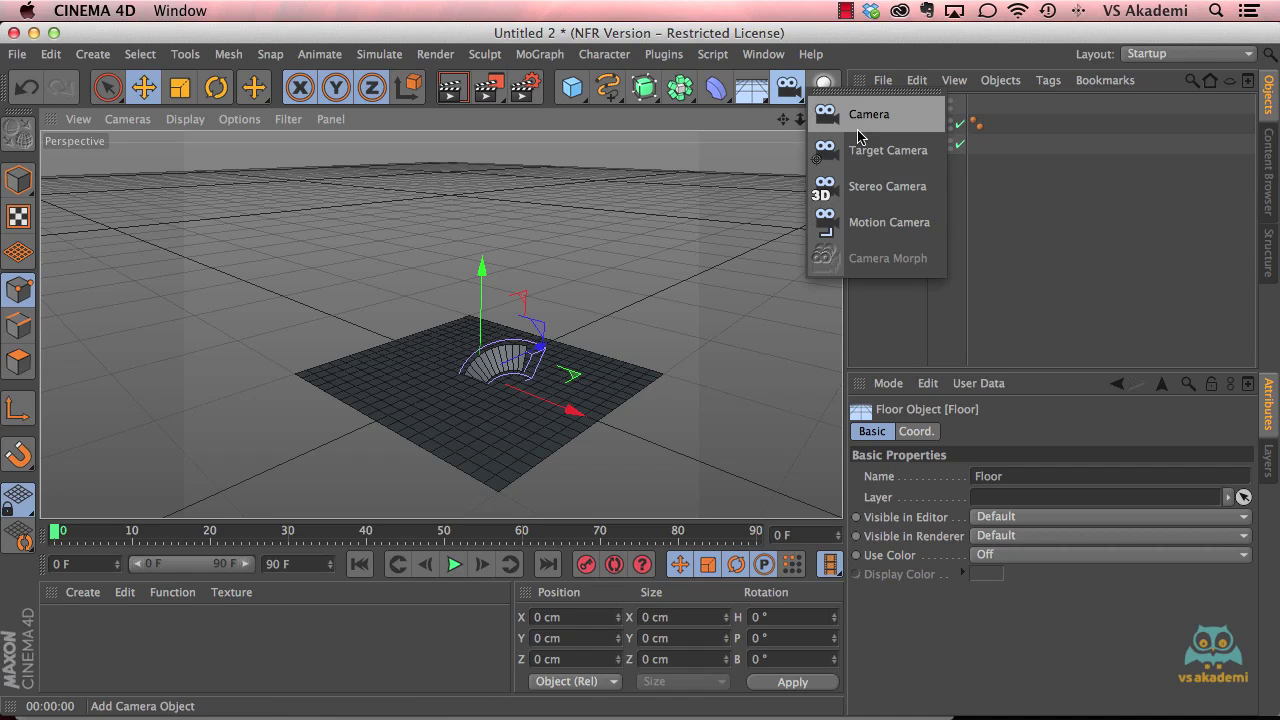
left_click(887, 224)
key("super+z")
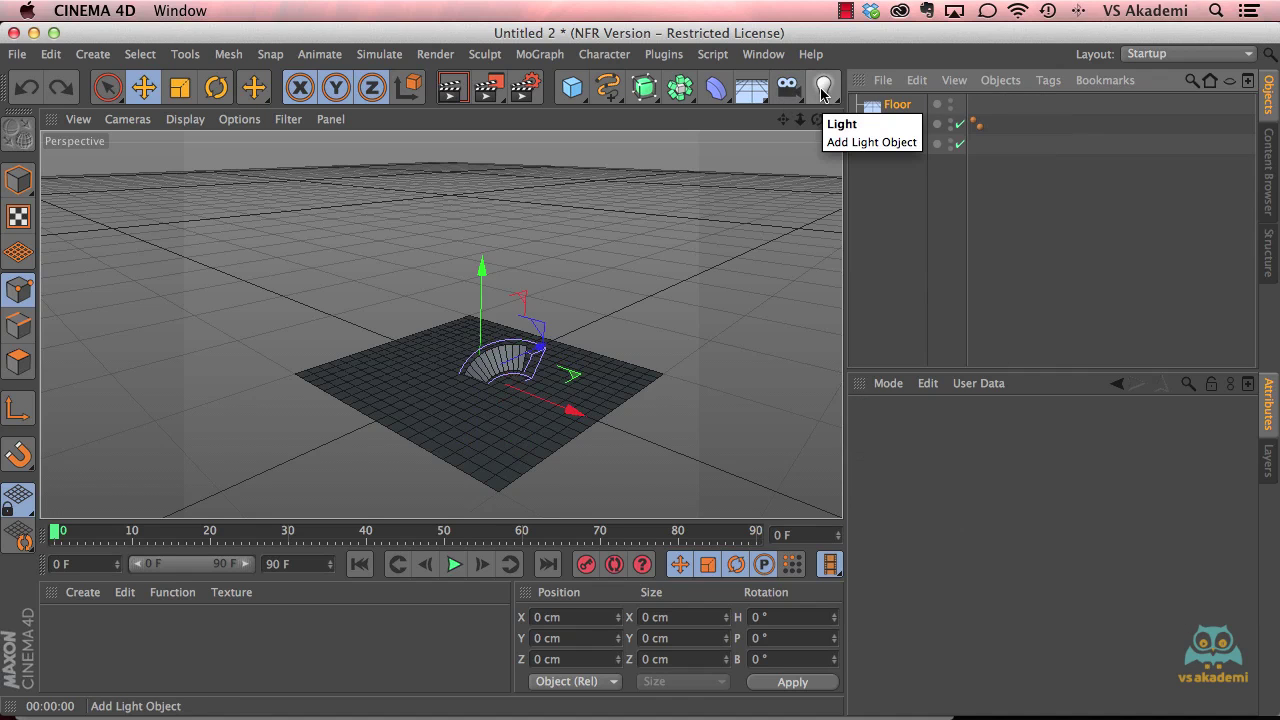
left_click(822, 90)
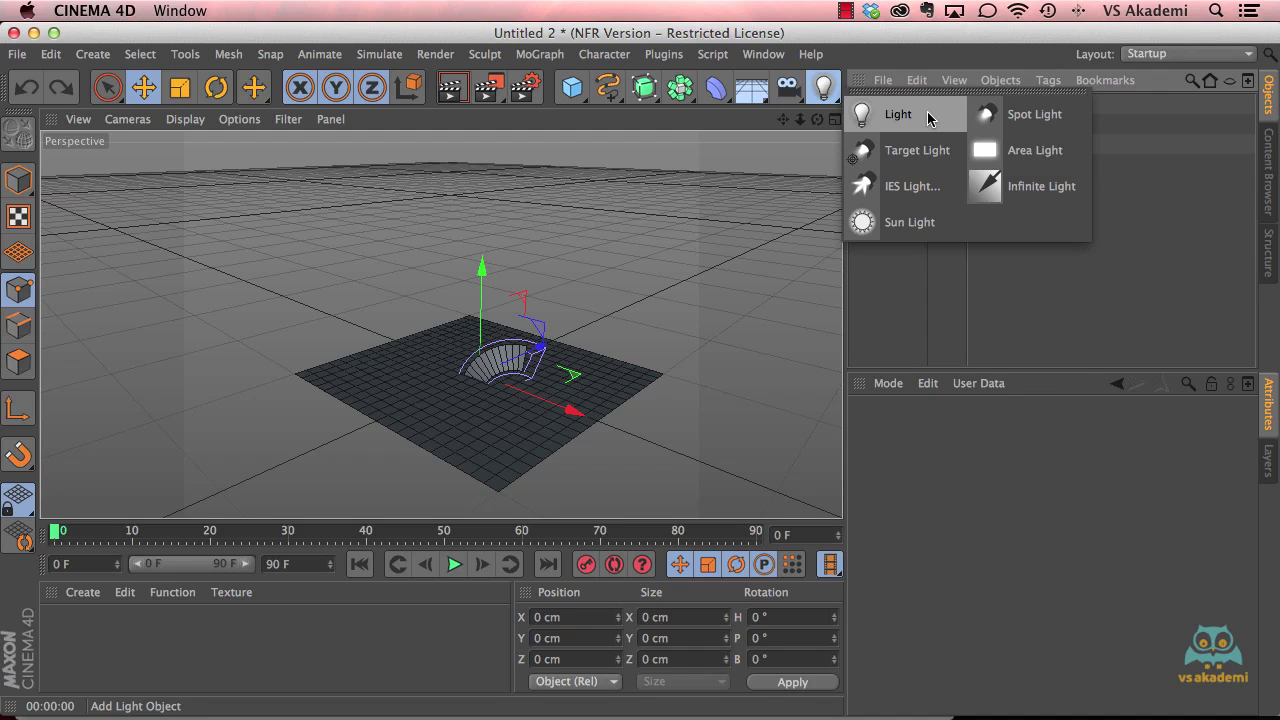
left_click(893, 62)
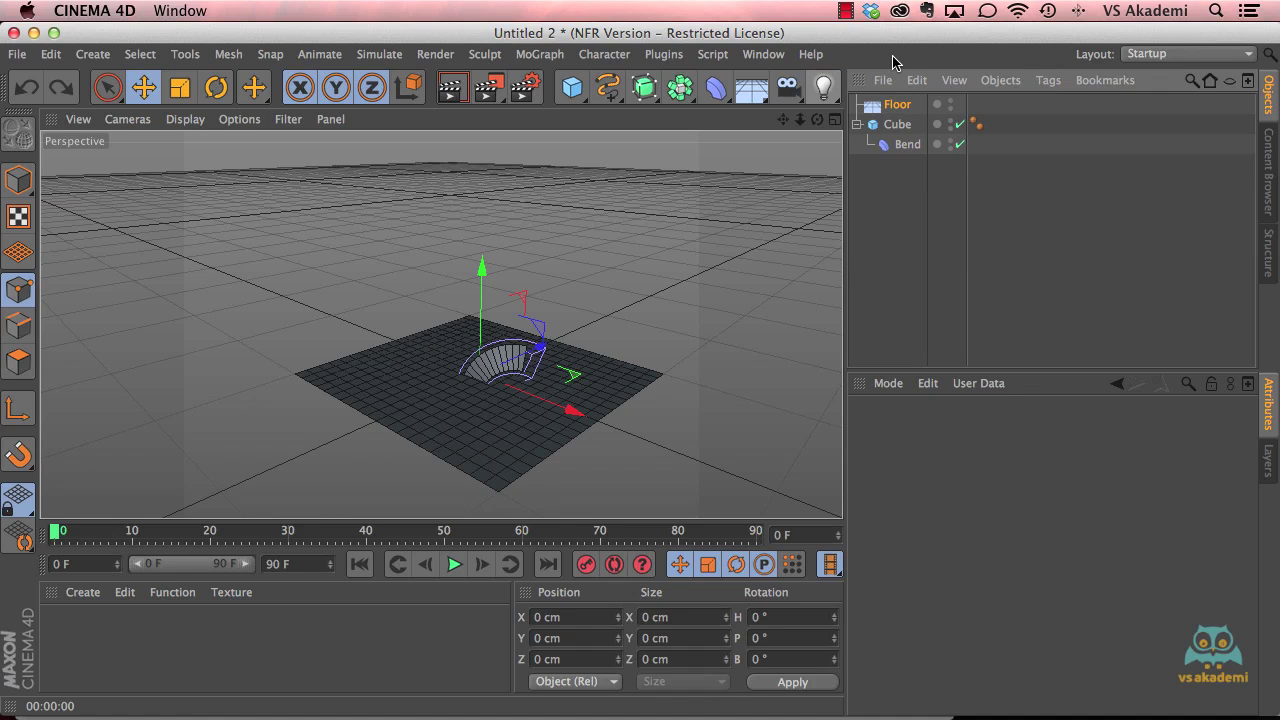
- Select the floor, cube and Bend deformer in the object list and delete them all
left_click_drag(912, 150, 860, 96)
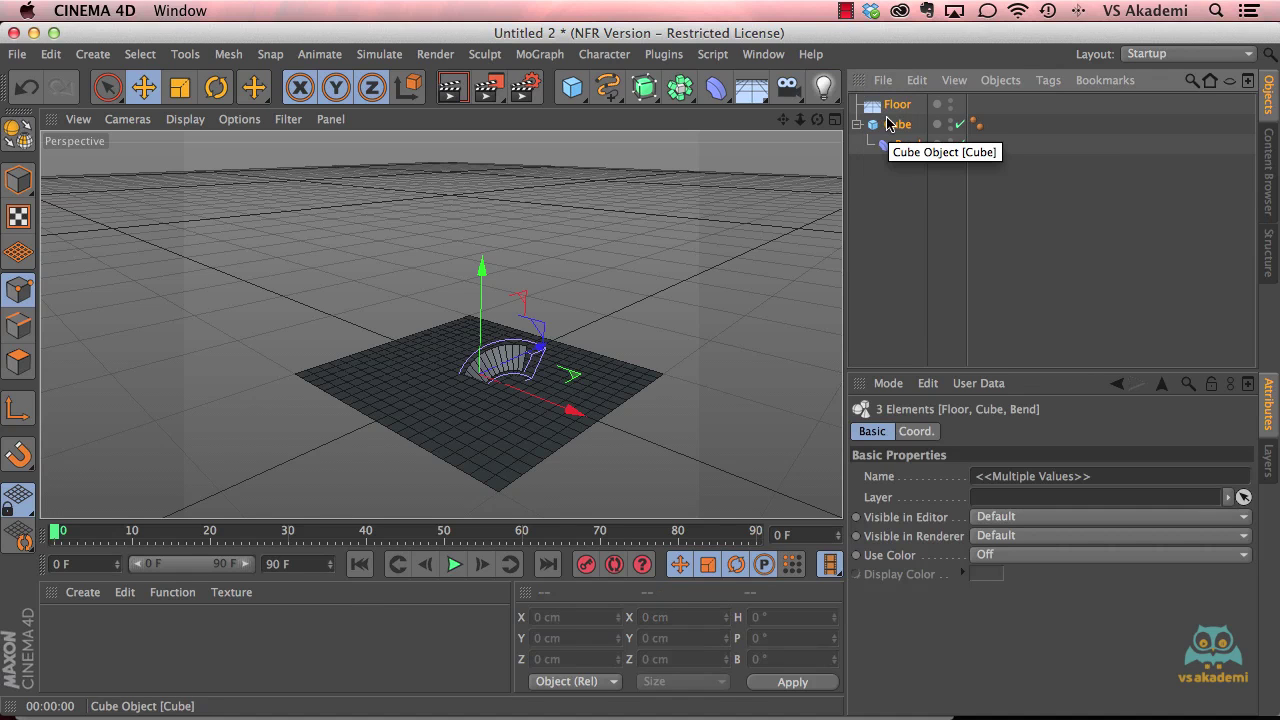
key("Delete")
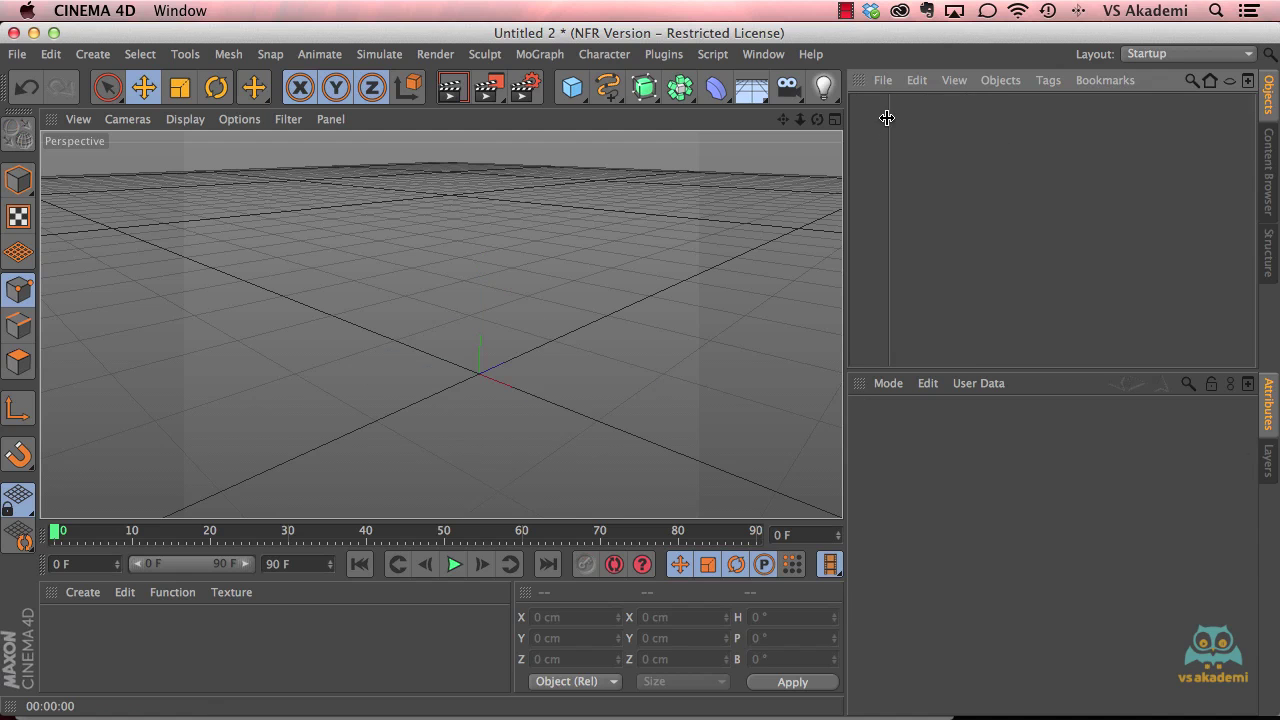
- Add a new default cube and frame it near the middle of the perspective view
left_click(568, 87)
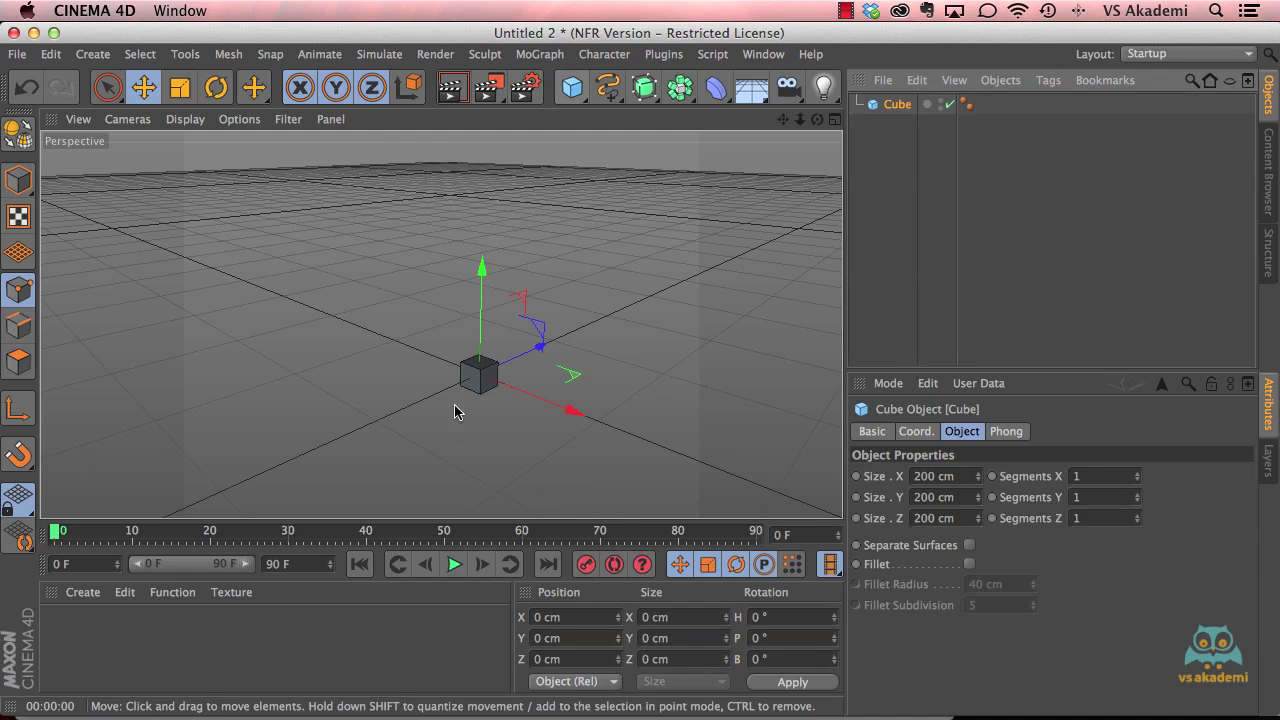
scroll(486, 417, "up", 5)
scroll(449, 216, "up", 3)
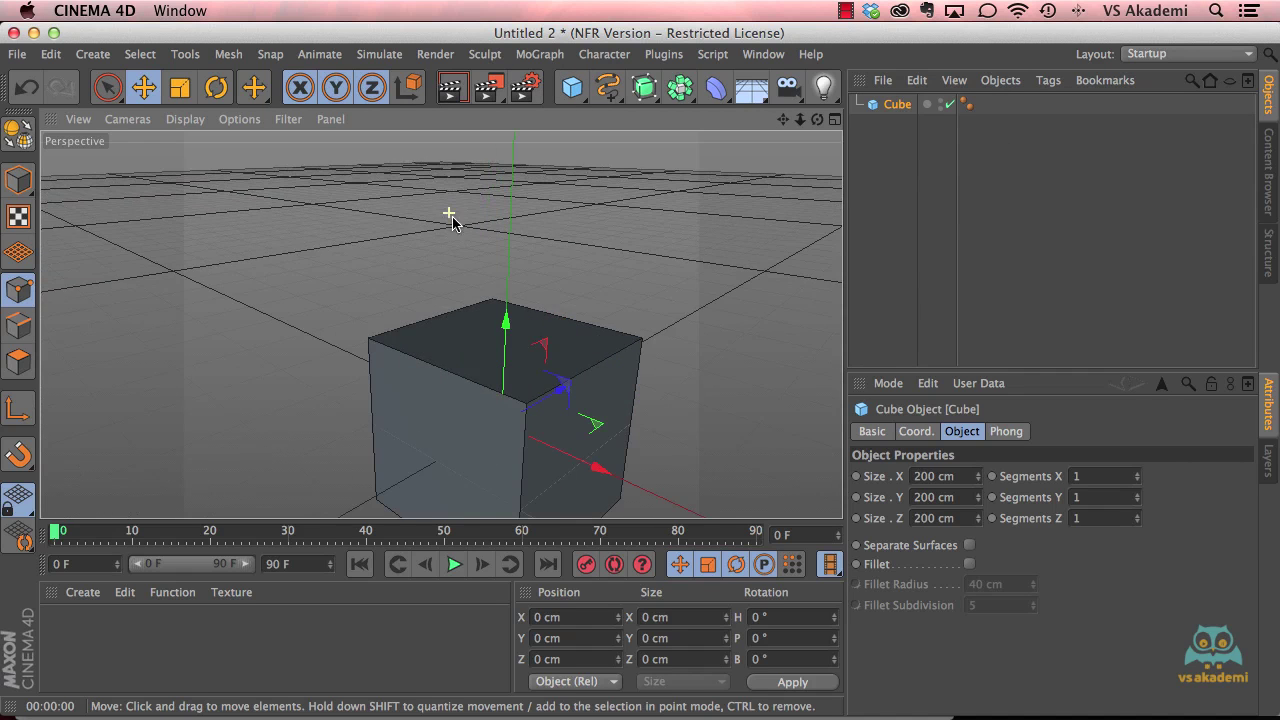
scroll(500, 386, "down", 5)
scroll(507, 455, "up", 3)
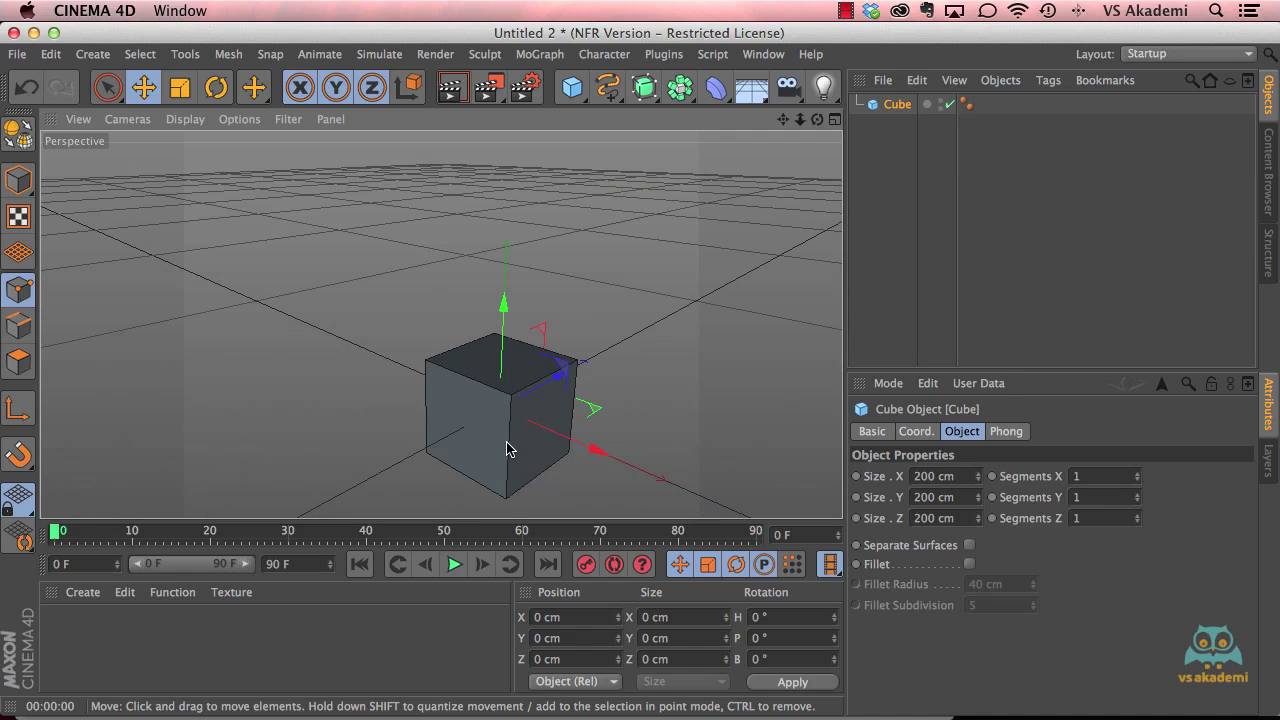
scroll(509, 410, "up", 2)
scroll(518, 435, "down", 2)
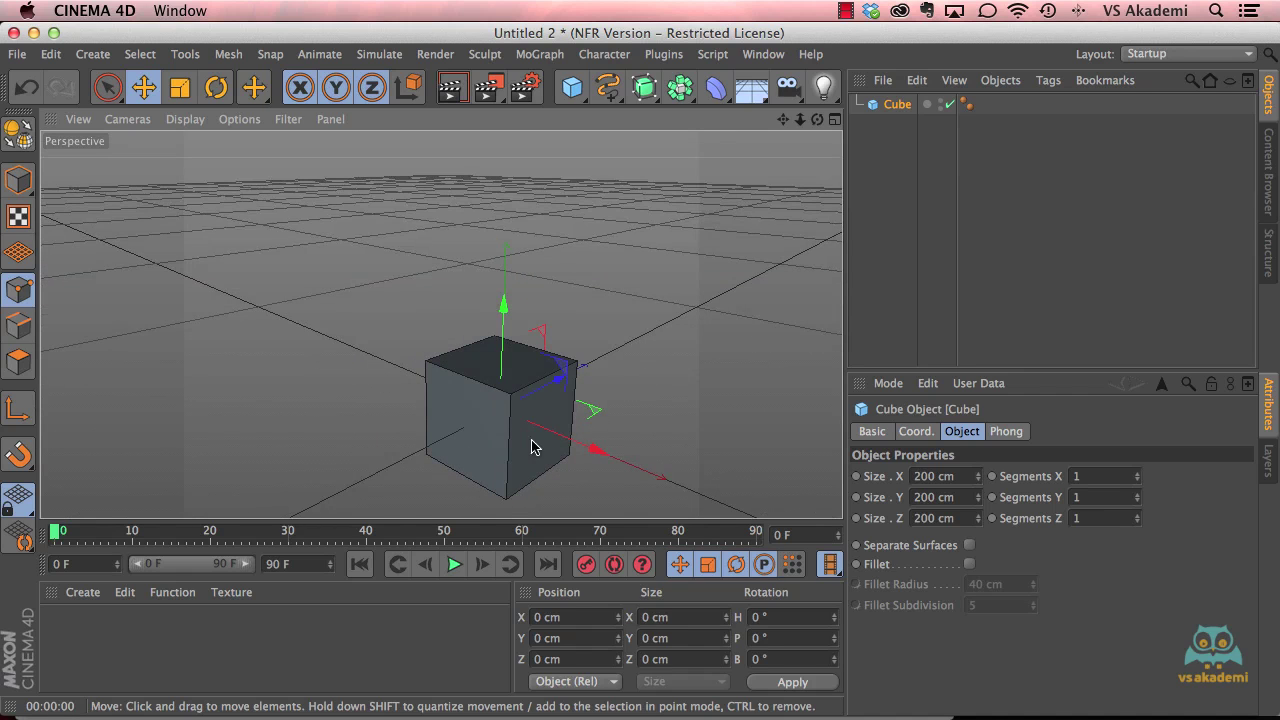
middle_click_drag(531, 449, 503, 324, "alt")
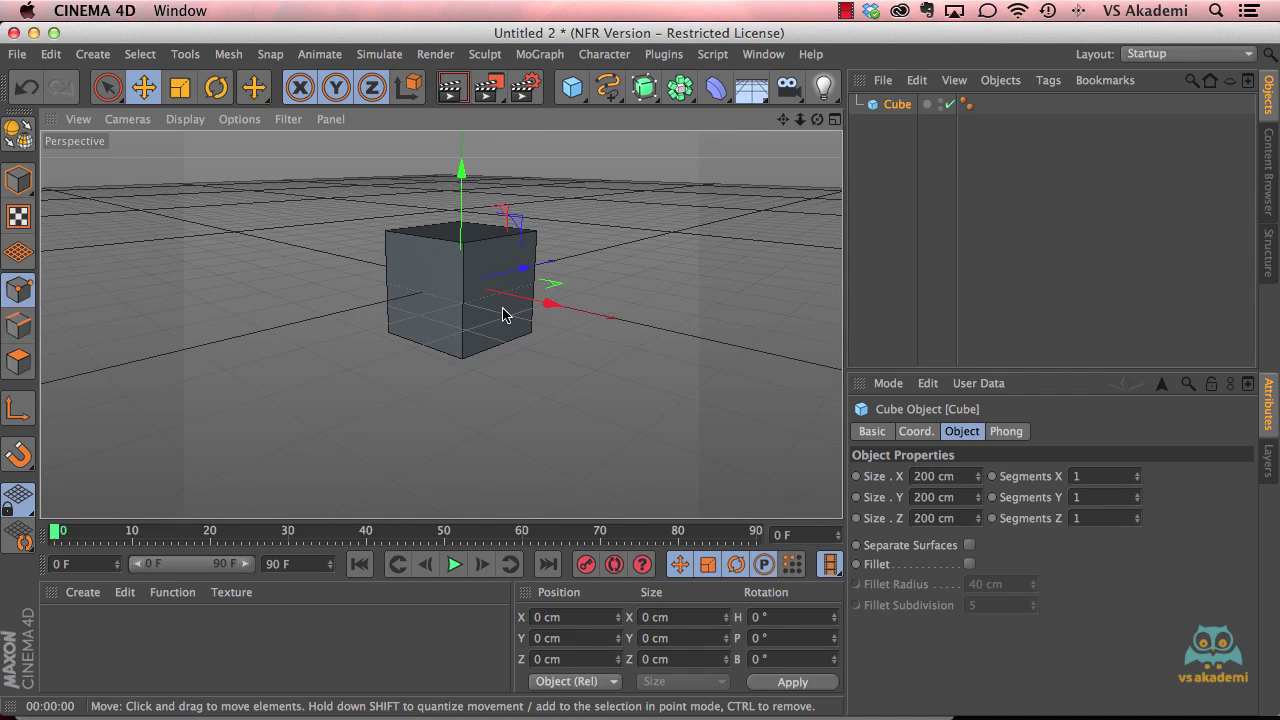
mouse_move(506, 300)
left_mouse_down("alt")
mouse_move(488, 291)
mouse_move(490, 308)
left_mouse_up("alt")
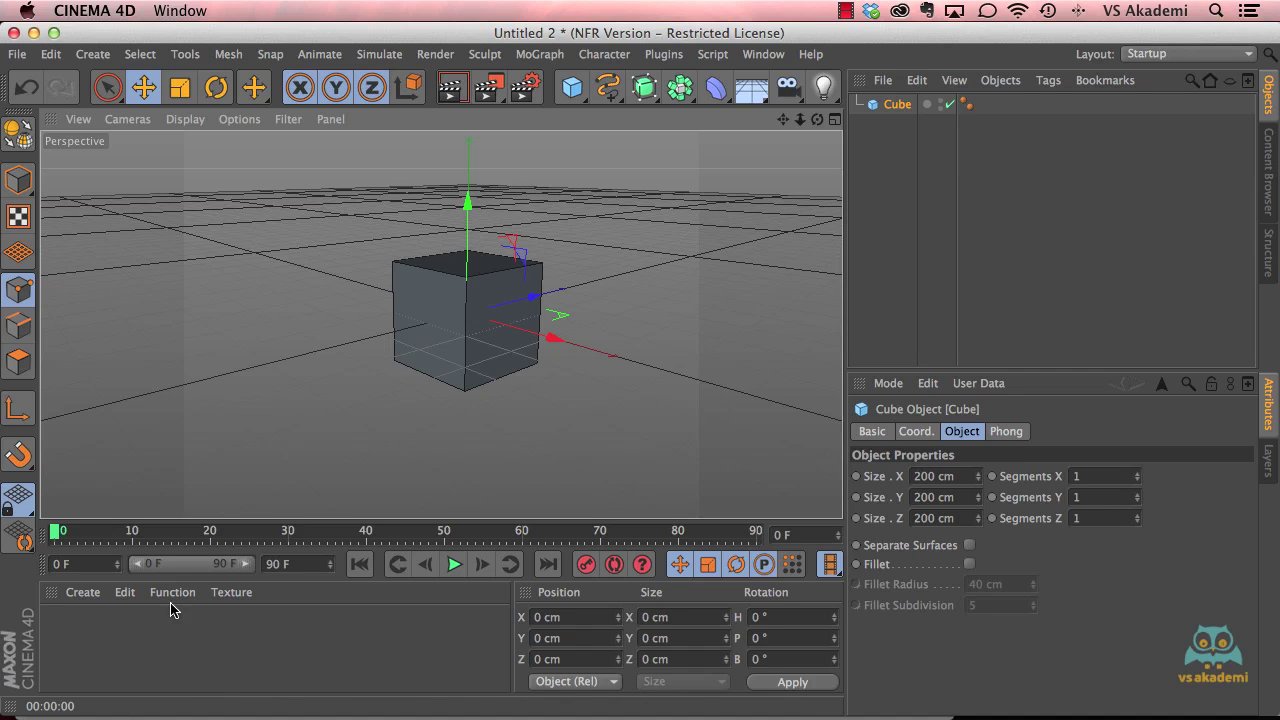
left_click(76, 596)
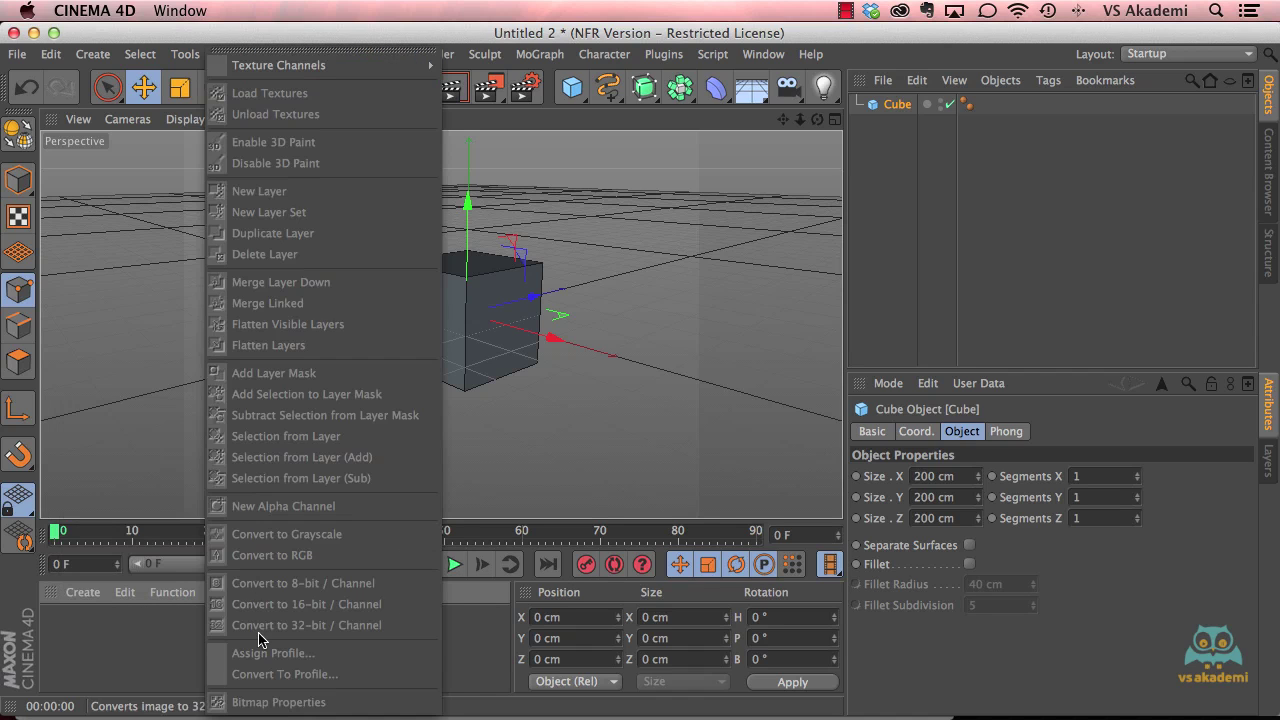
- Create a new default material and apply it to the cube in the object list
left_click(155, 645)
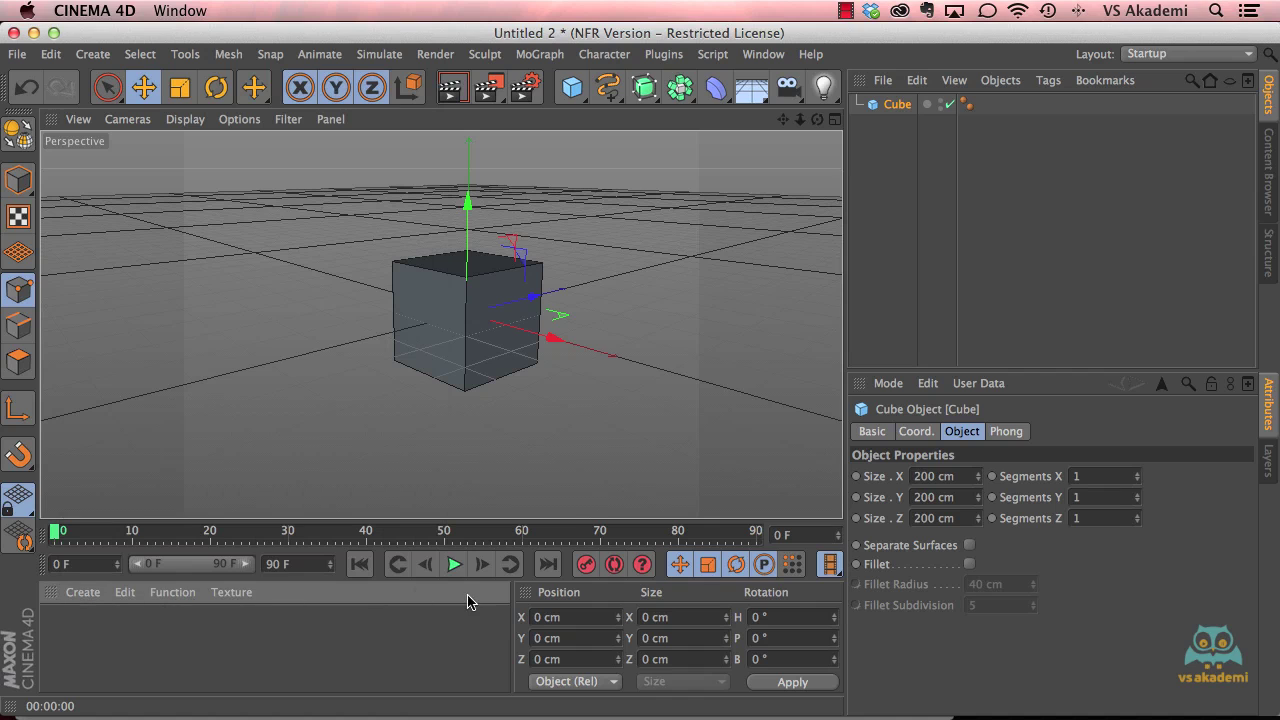
left_click(388, 644)
double_click(313, 644)
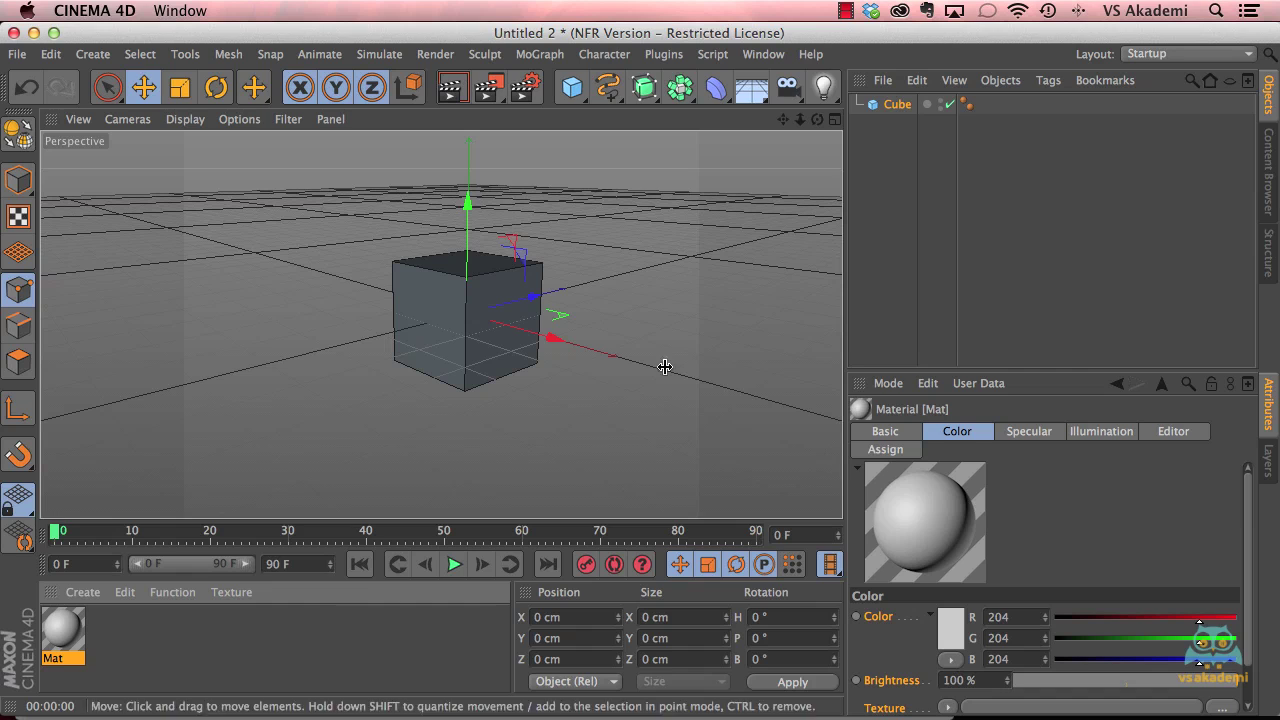
left_click_drag(74, 638, 895, 106)
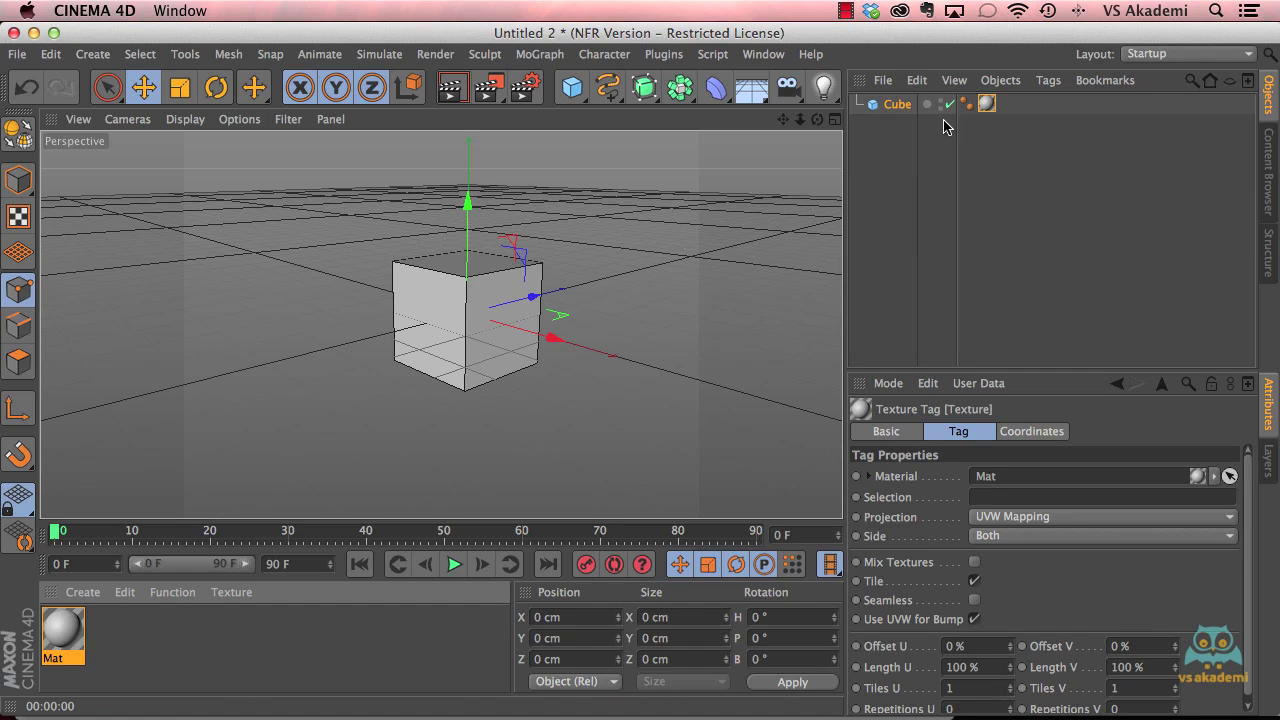
- Open the cube's material properties with more room to show them and enable the Reflection channel
double_click(987, 104)
left_click_drag(966, 370, 986, 200)
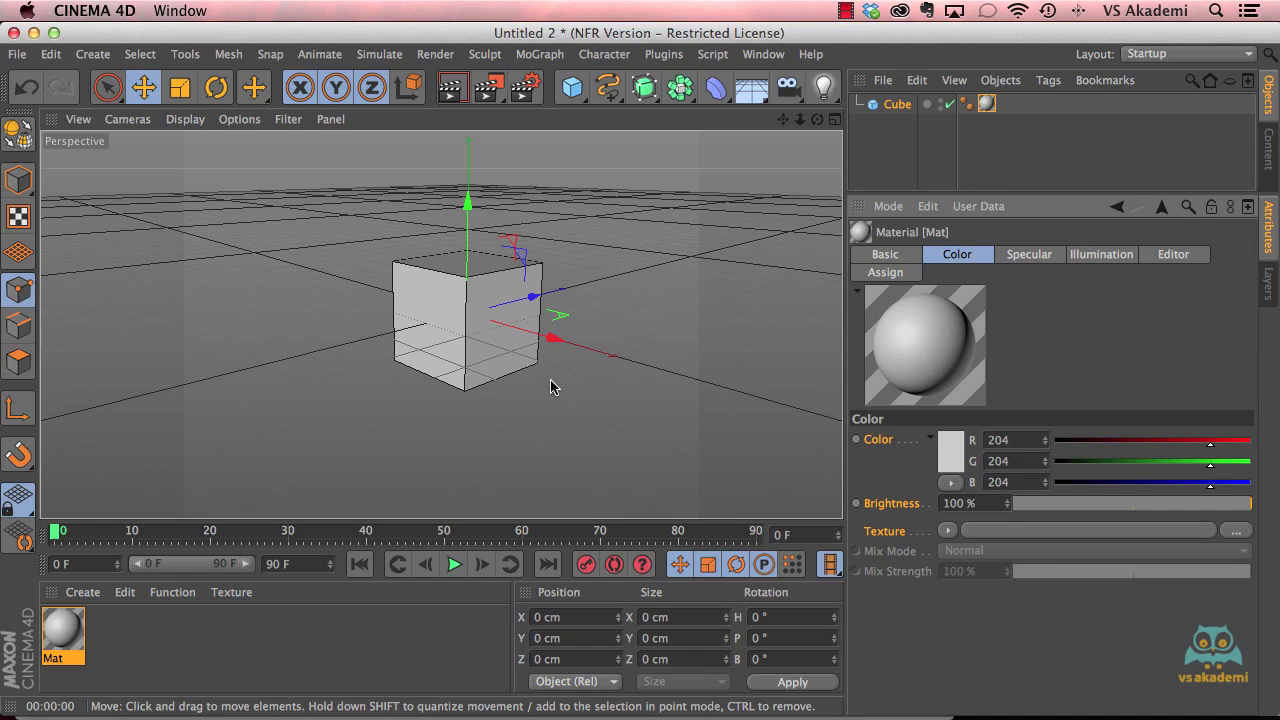
left_click(908, 257)
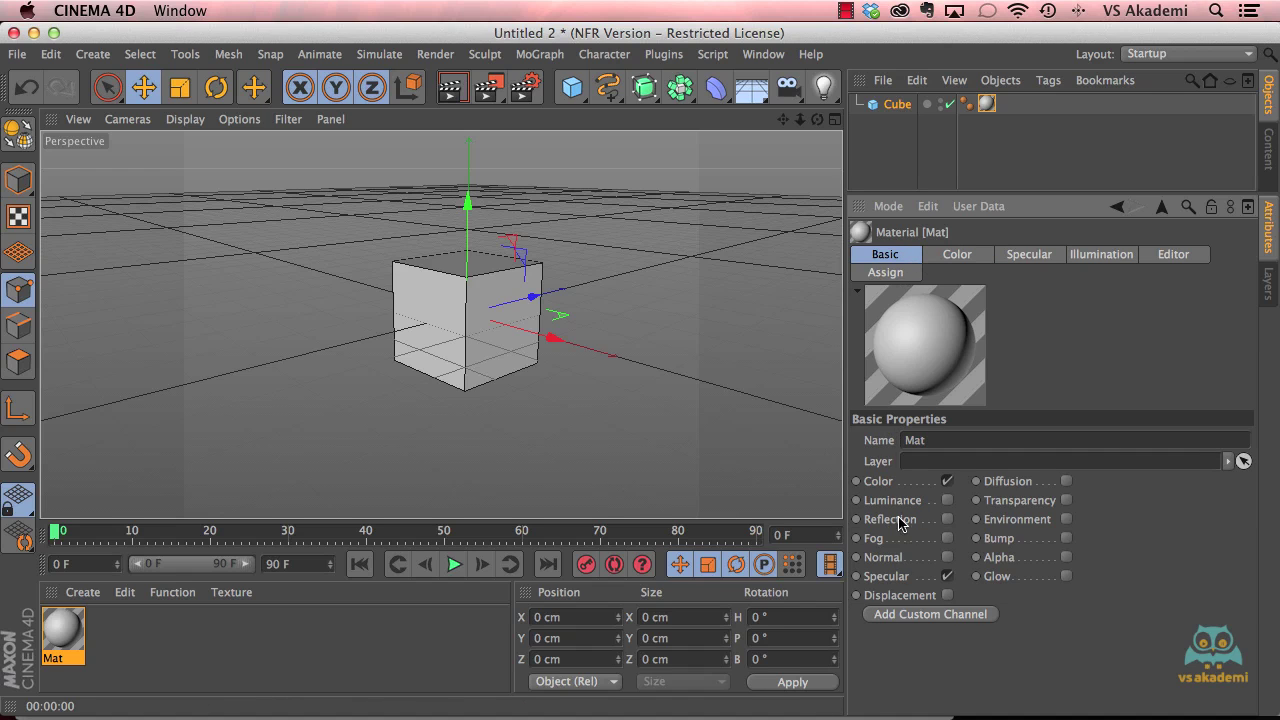
left_click(947, 520)
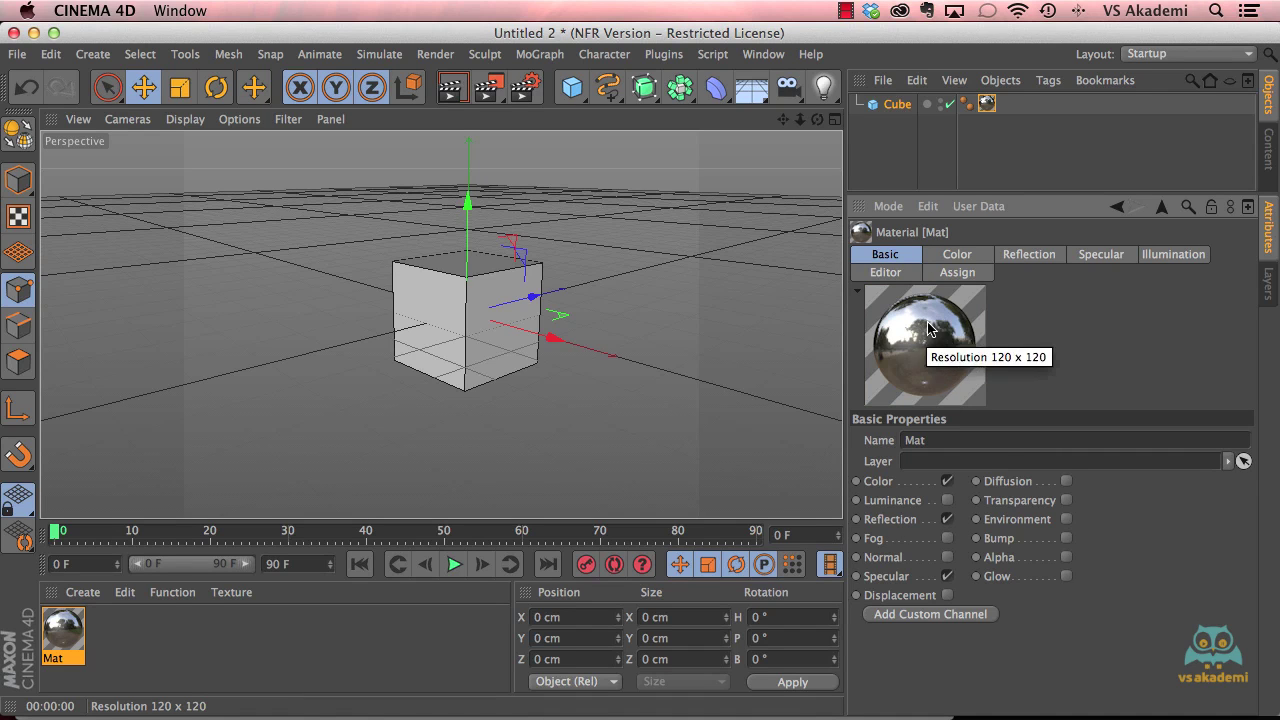
- Lower the material's reflection brightness to 21 %
left_click(1030, 254)
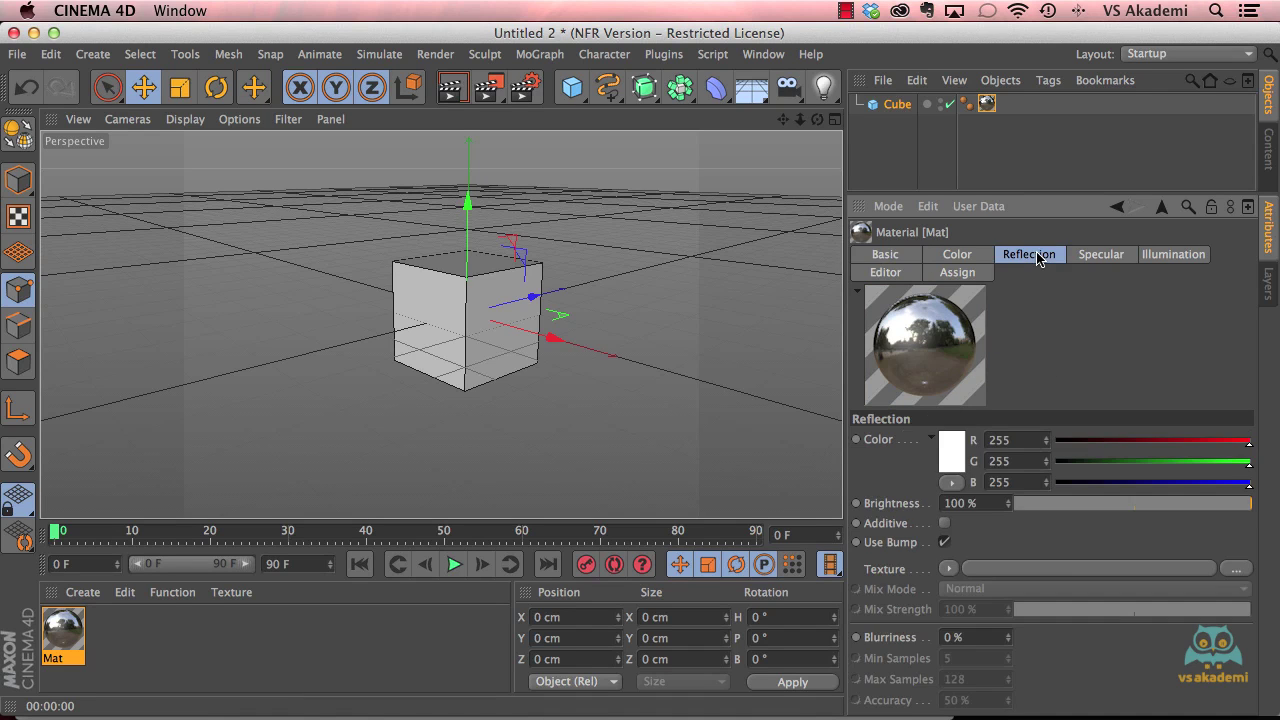
left_click(1088, 504)
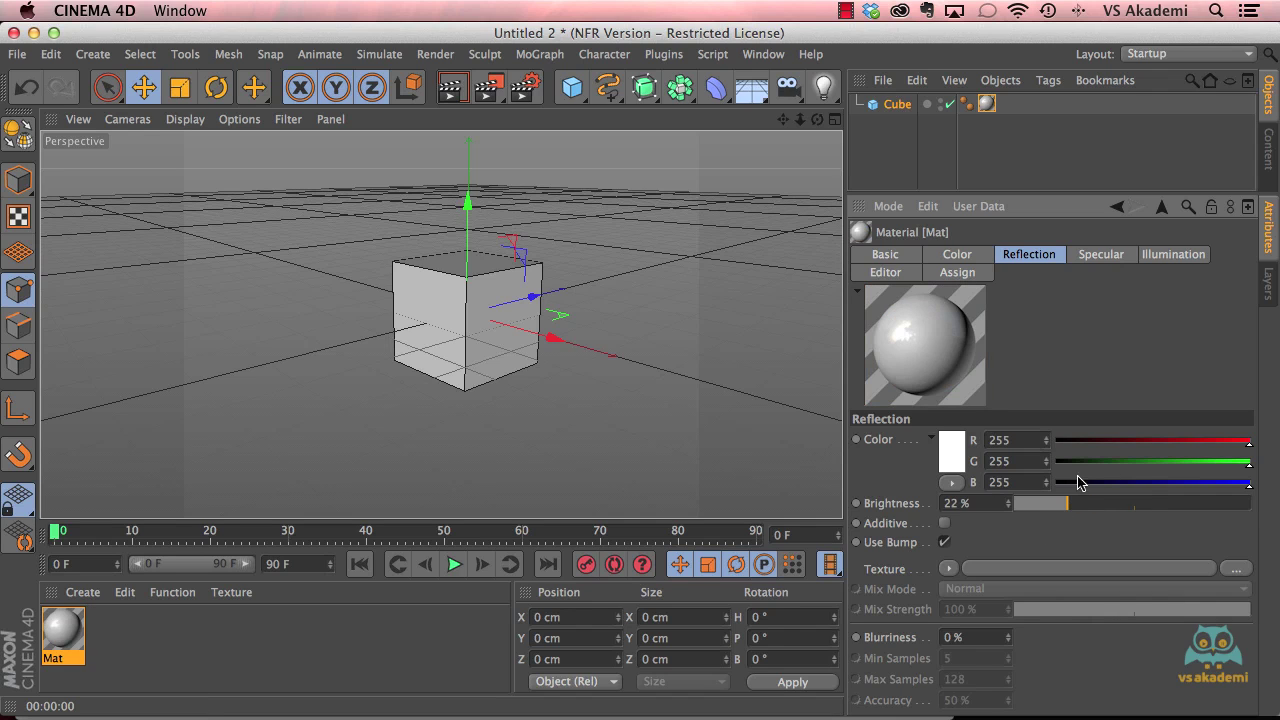
left_click(1082, 504)
left_click(1064, 504)
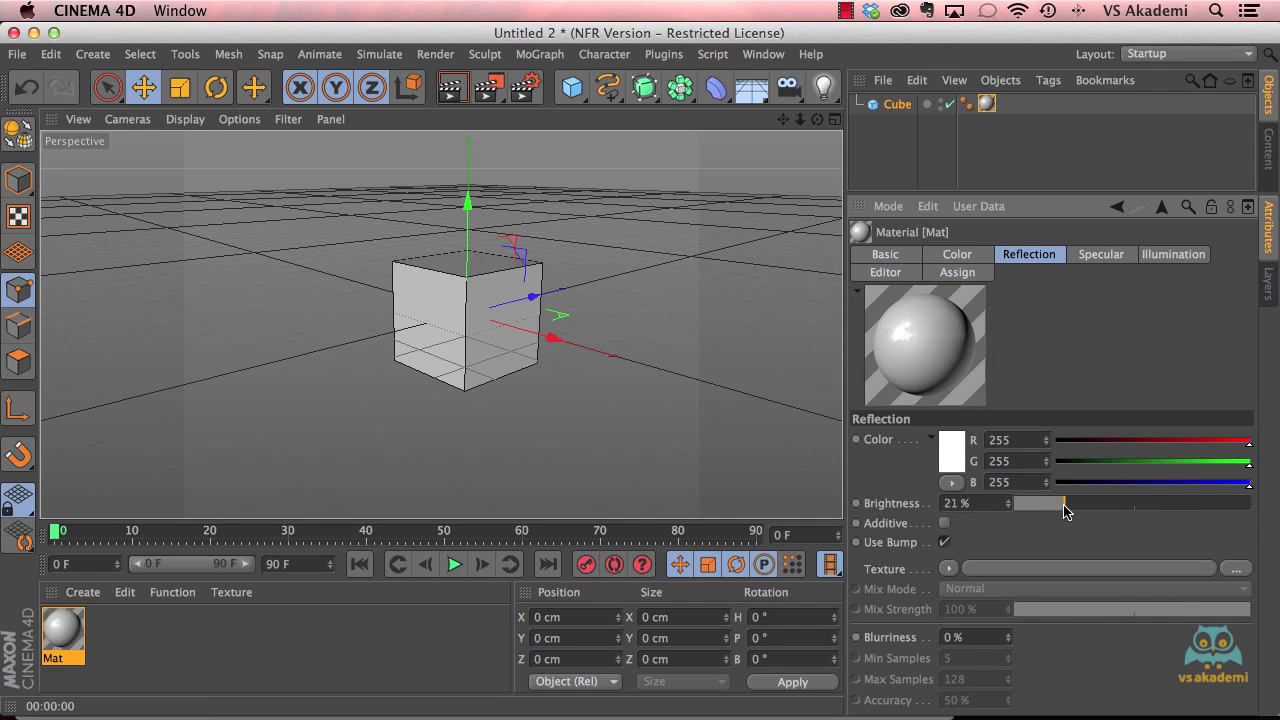